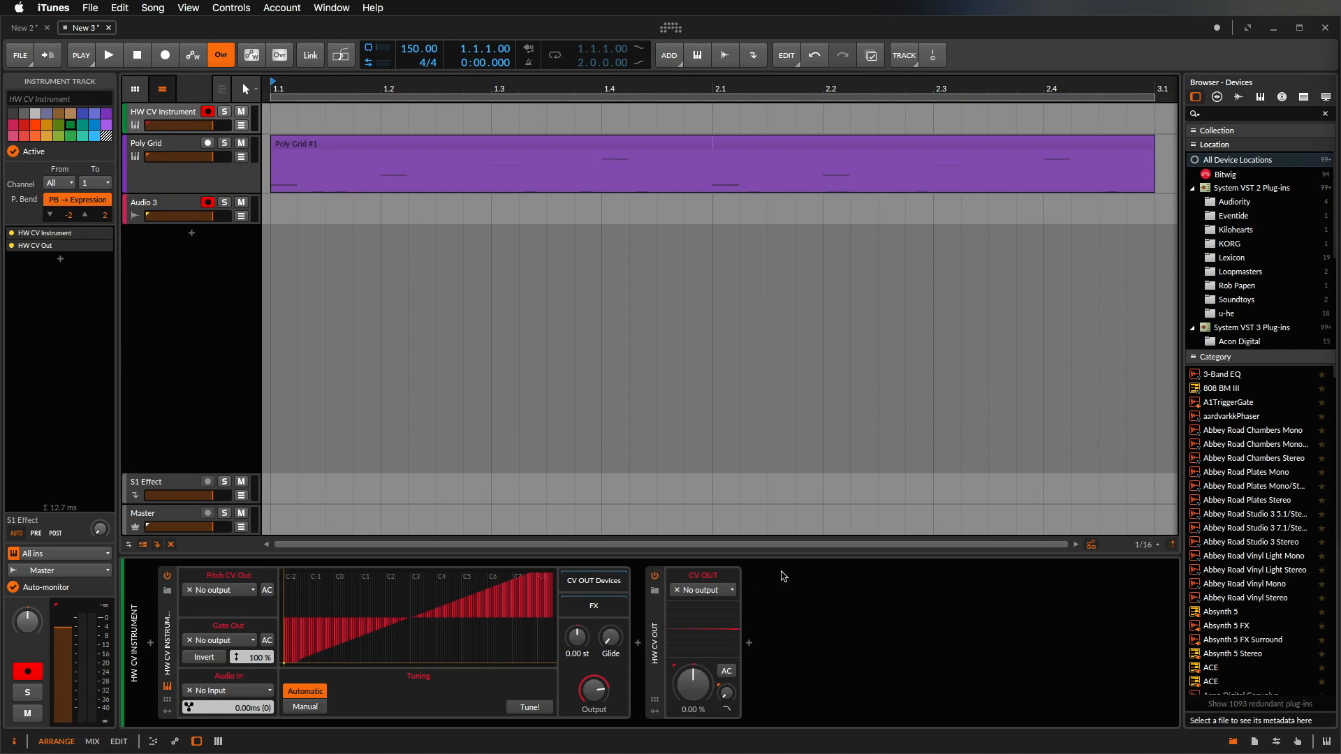
# Step: Open the Poly Grid device's patch on the Poly Grid track, and switch to VCV Rack
pyautogui.click(173, 143)
pyautogui.click(411, 624)
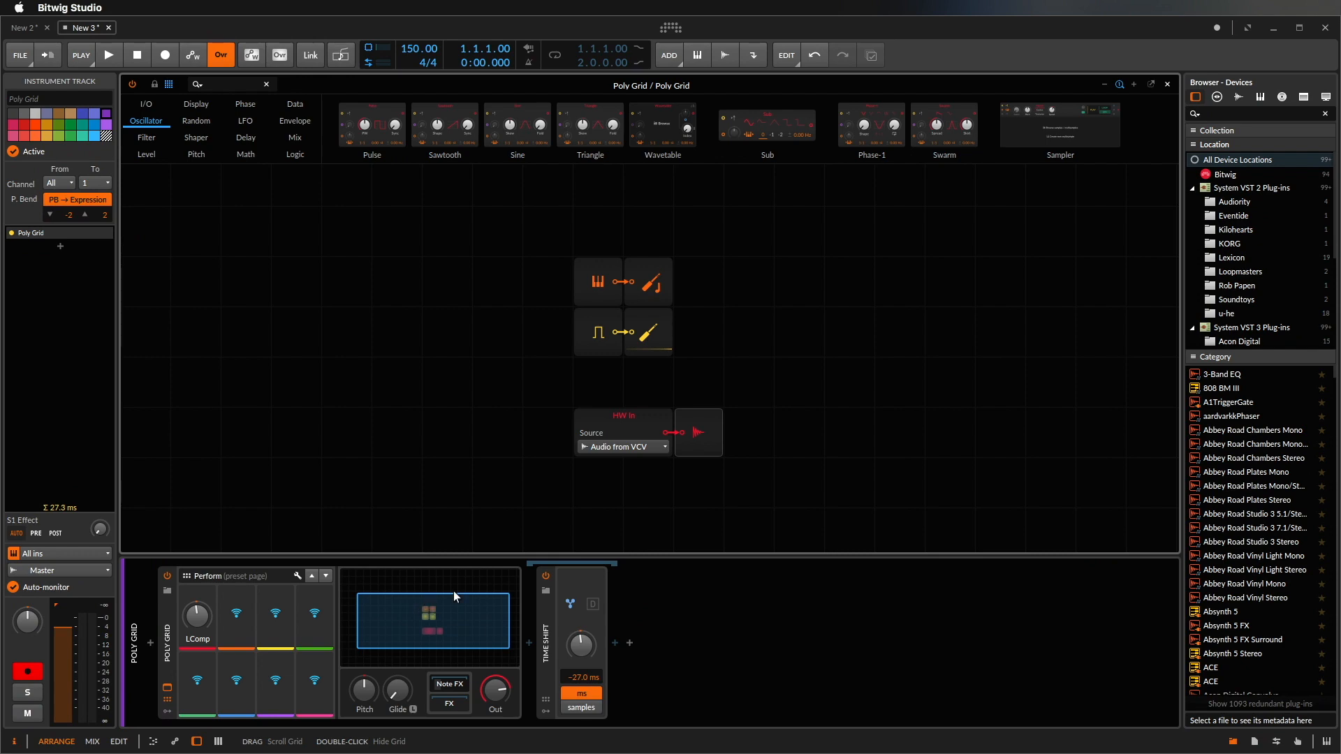
pyautogui.moveTo(723, 730)
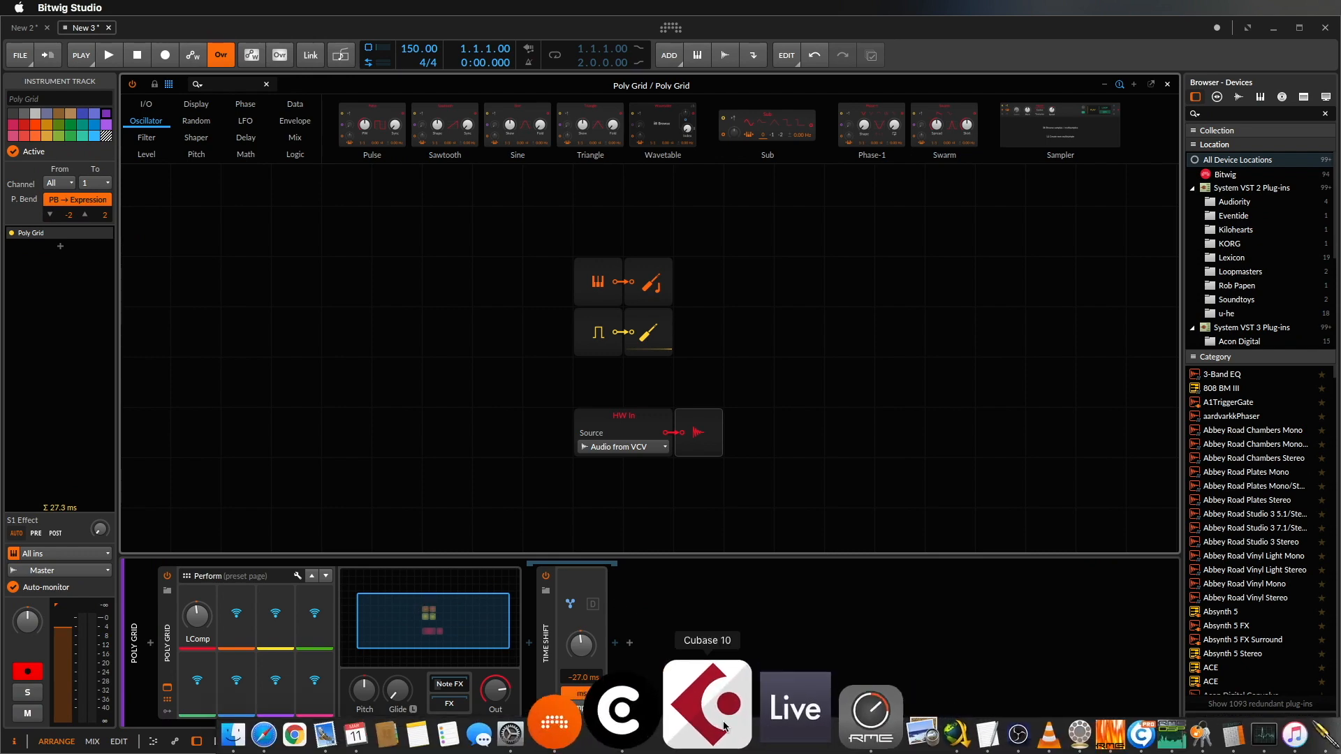
pyautogui.click(621, 708)
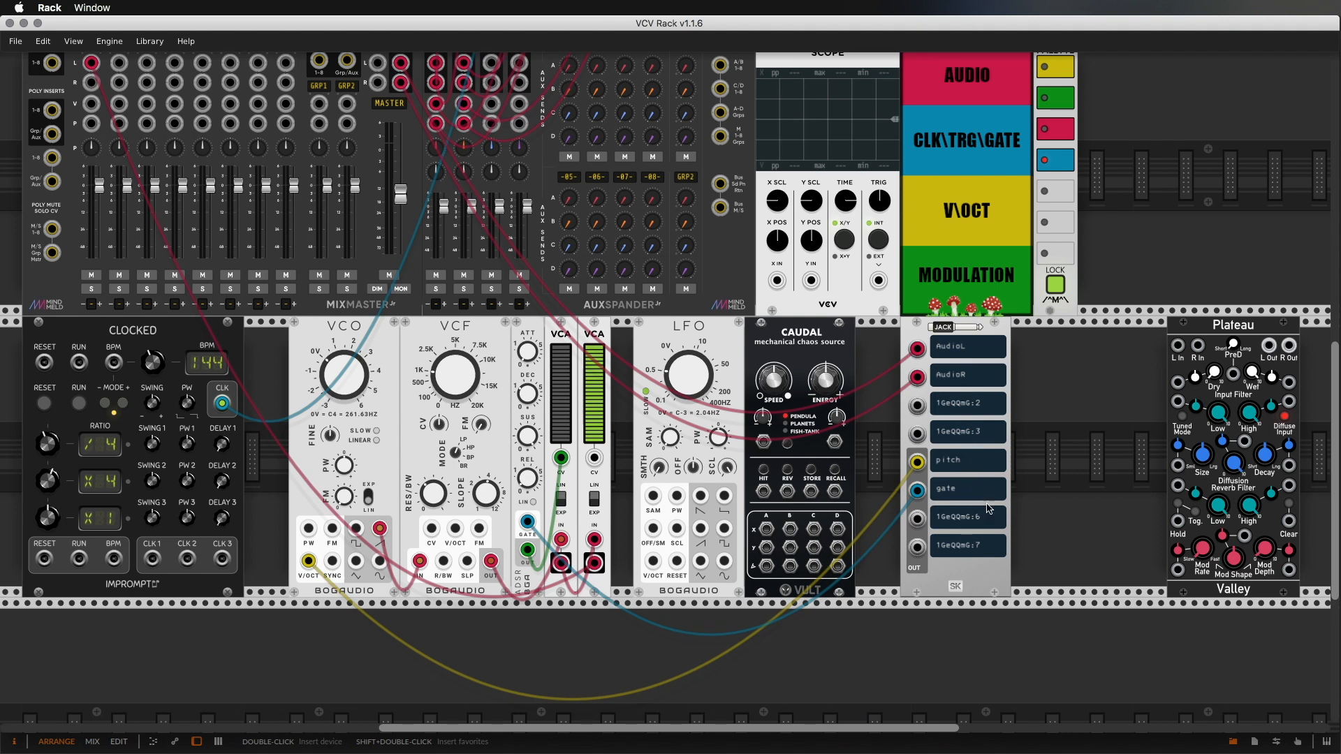
# Step: Name the last two ports of the JACK module Velocity and MW
pyautogui.moveTo(990, 517); pyautogui.dragTo(929, 517)
pyautogui.write('velocity')
pyautogui.moveTo(990, 545); pyautogui.dragTo(905, 543)
pyautogui.write('MW')
# Step: Patch the Velocity output to the second VCA's CV input and MW to the VCF's FM input, and lower the VCF cutoff
pyautogui.moveTo(917, 521); pyautogui.dragTo(593, 457)
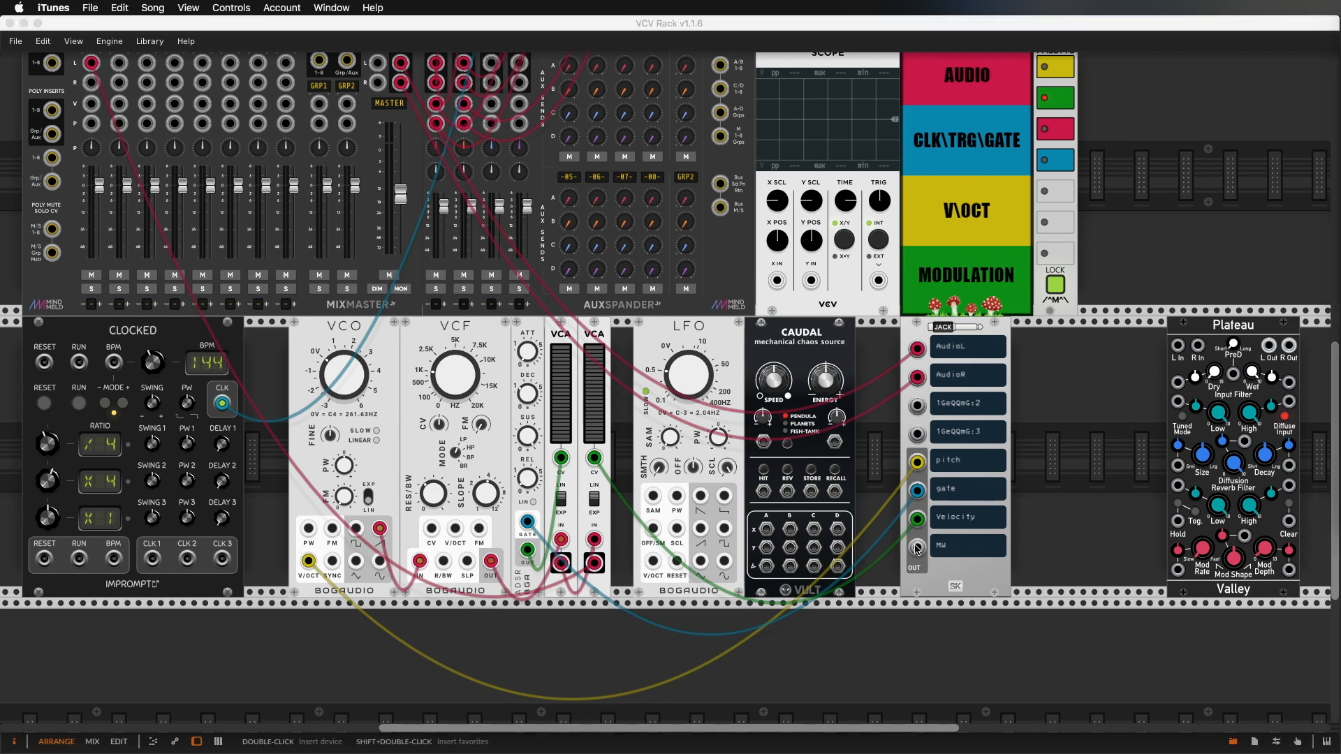
pyautogui.moveTo(916, 547); pyautogui.dragTo(479, 528)
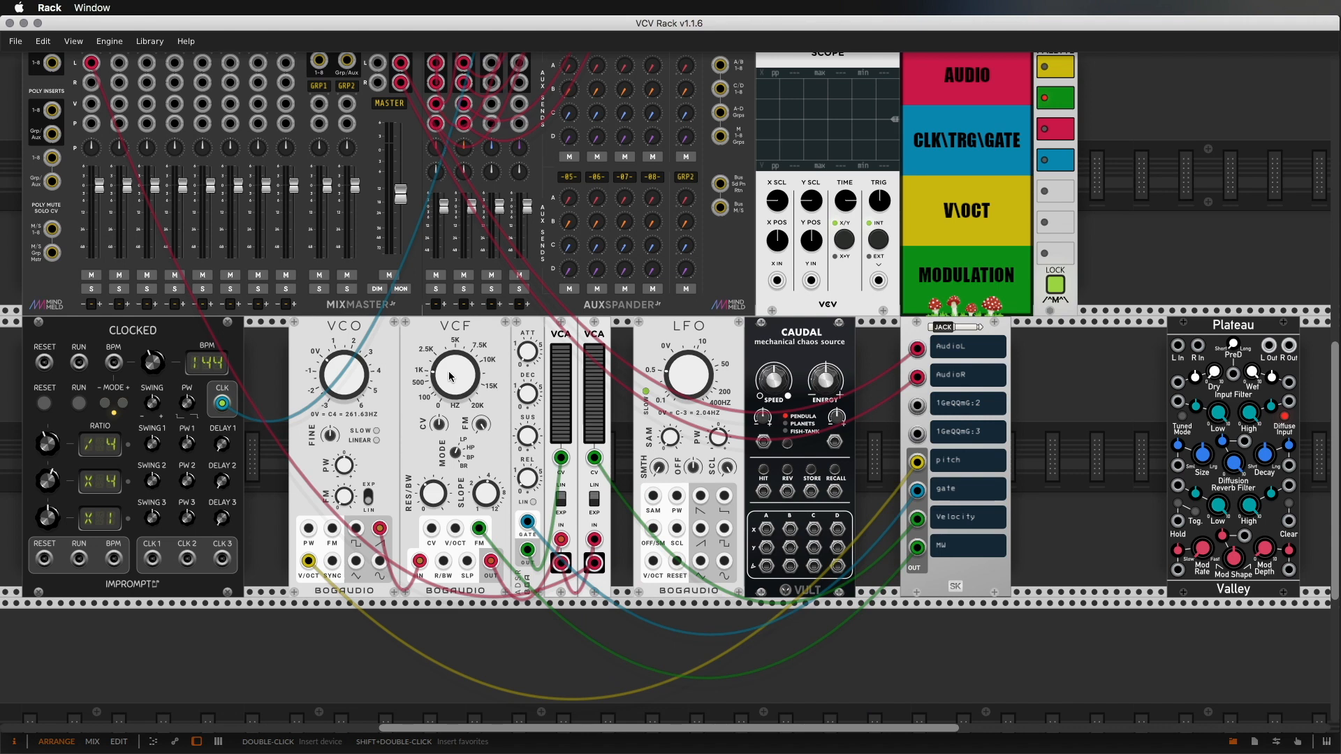
pyautogui.moveTo(448, 376); pyautogui.dragTo(448, 430)
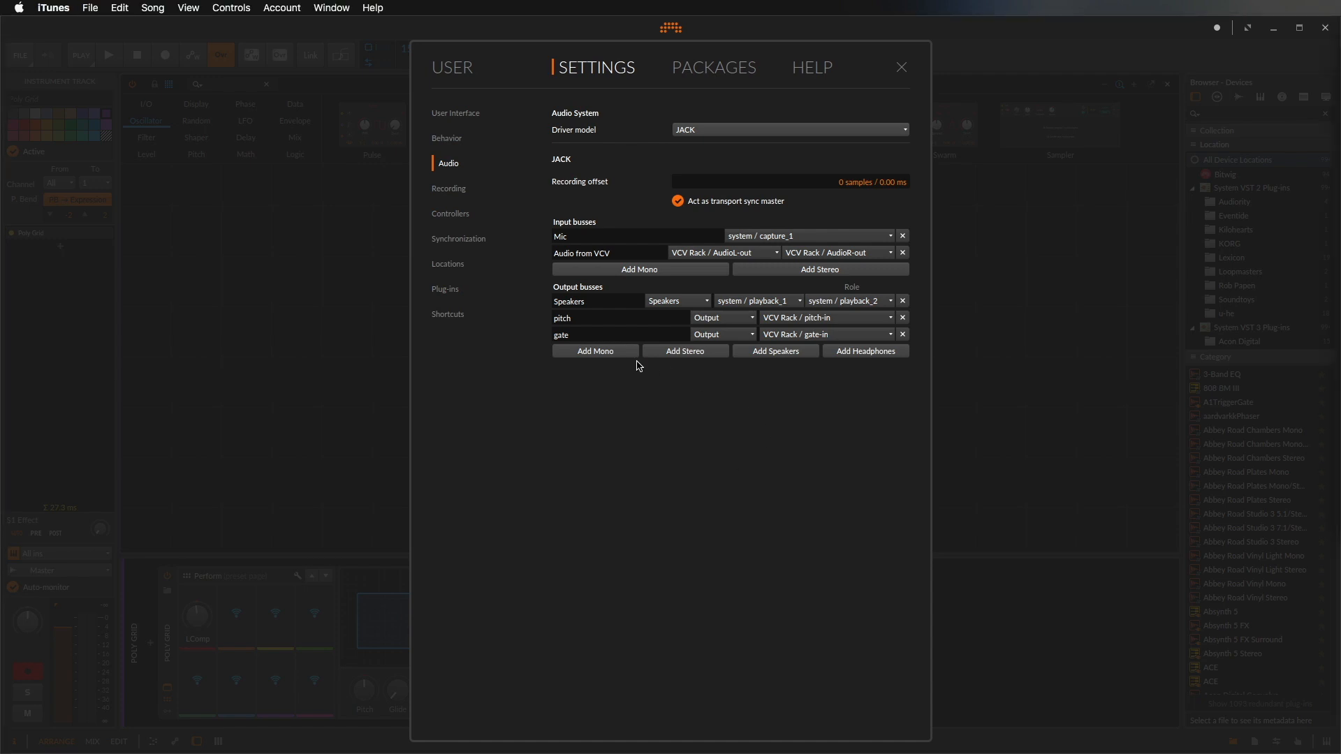
# Step: In Bitwig Studio's audio settings, add a mono output bus named velocity and route it to VCV Rack / Velocity-in
pyautogui.click(618, 355)
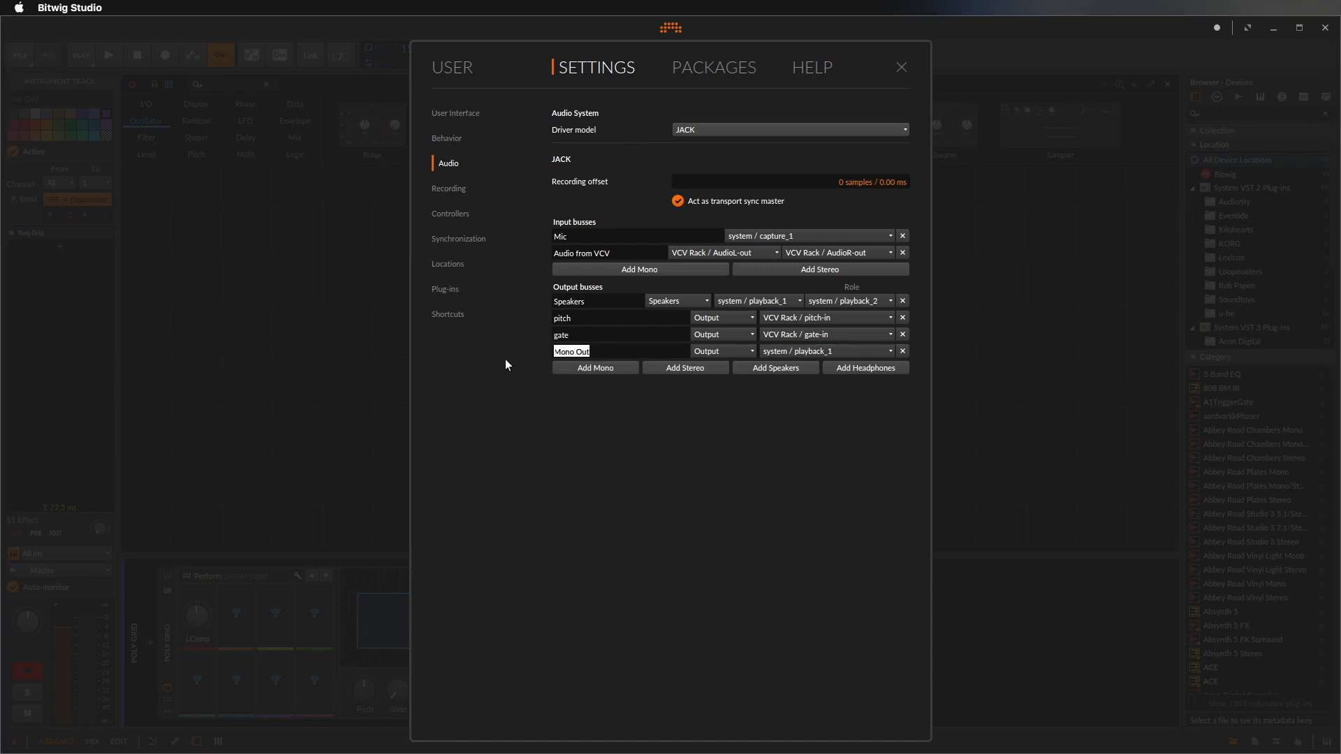
pyautogui.write('velocity')
pyautogui.click(787, 351)
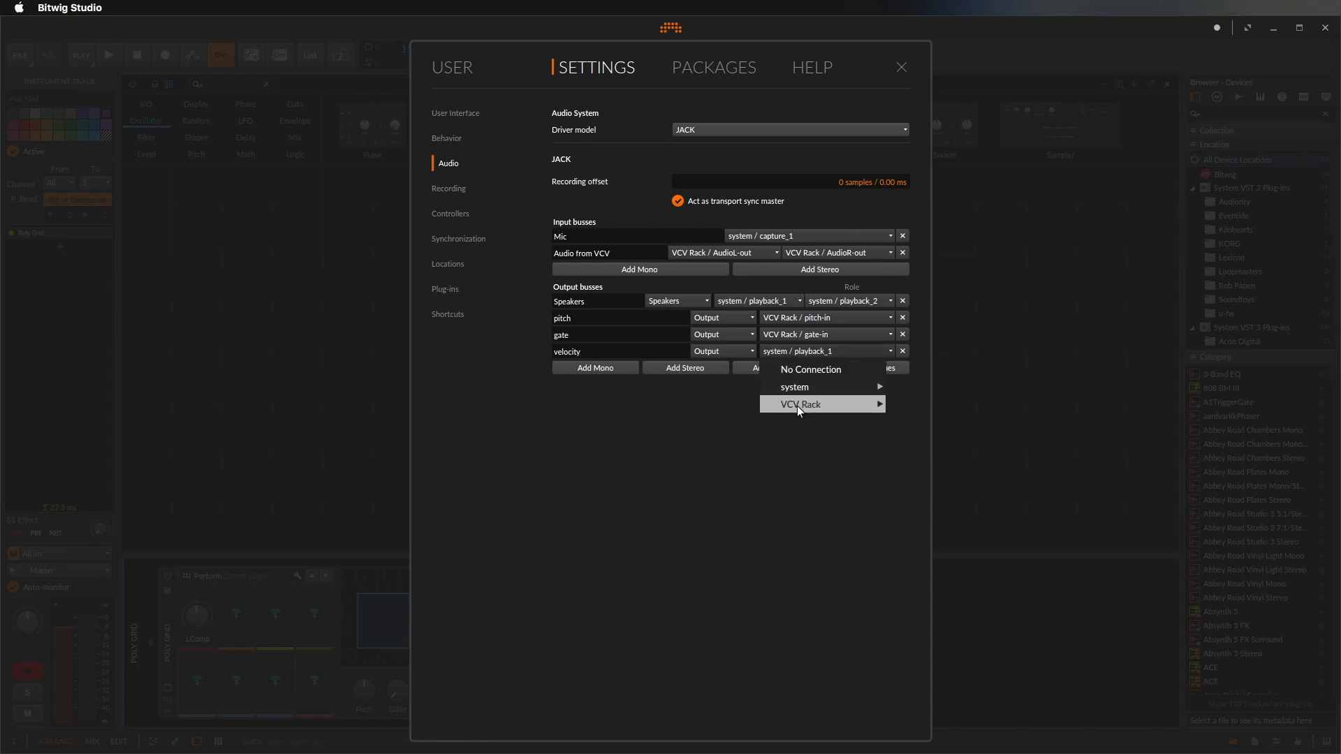
pyautogui.moveTo(851, 406)
pyautogui.click(936, 454)
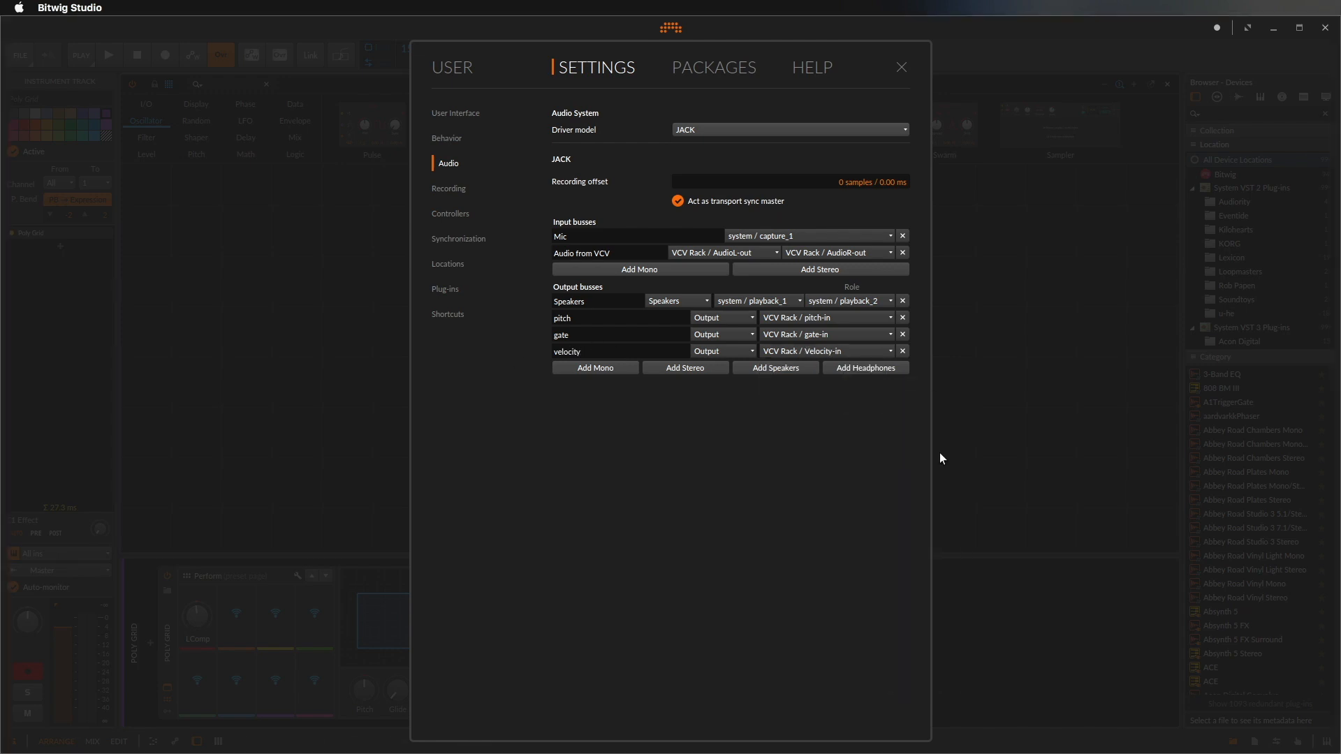
# Step: Add another mono output bus named MW routed to VCV Rack / MW-in, and close the settings
pyautogui.click(611, 370)
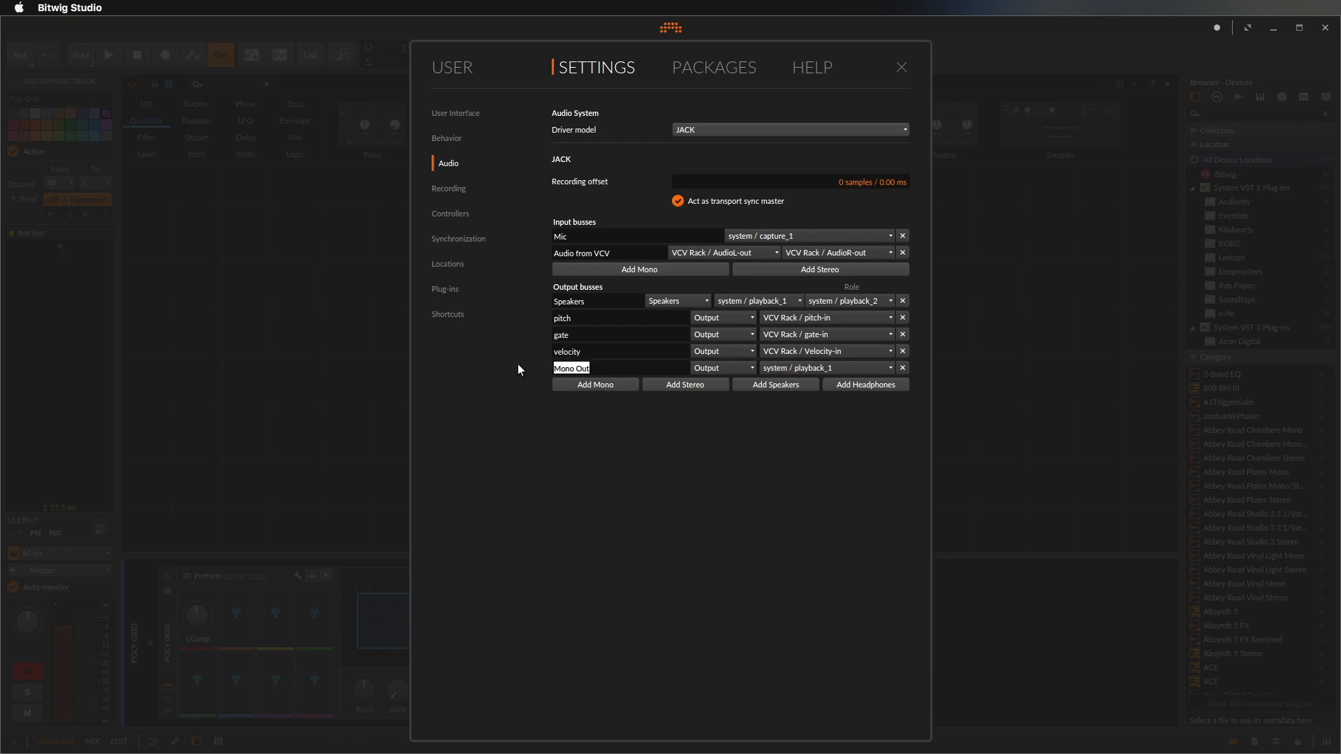
pyautogui.write('MW')
pyautogui.click(847, 367)
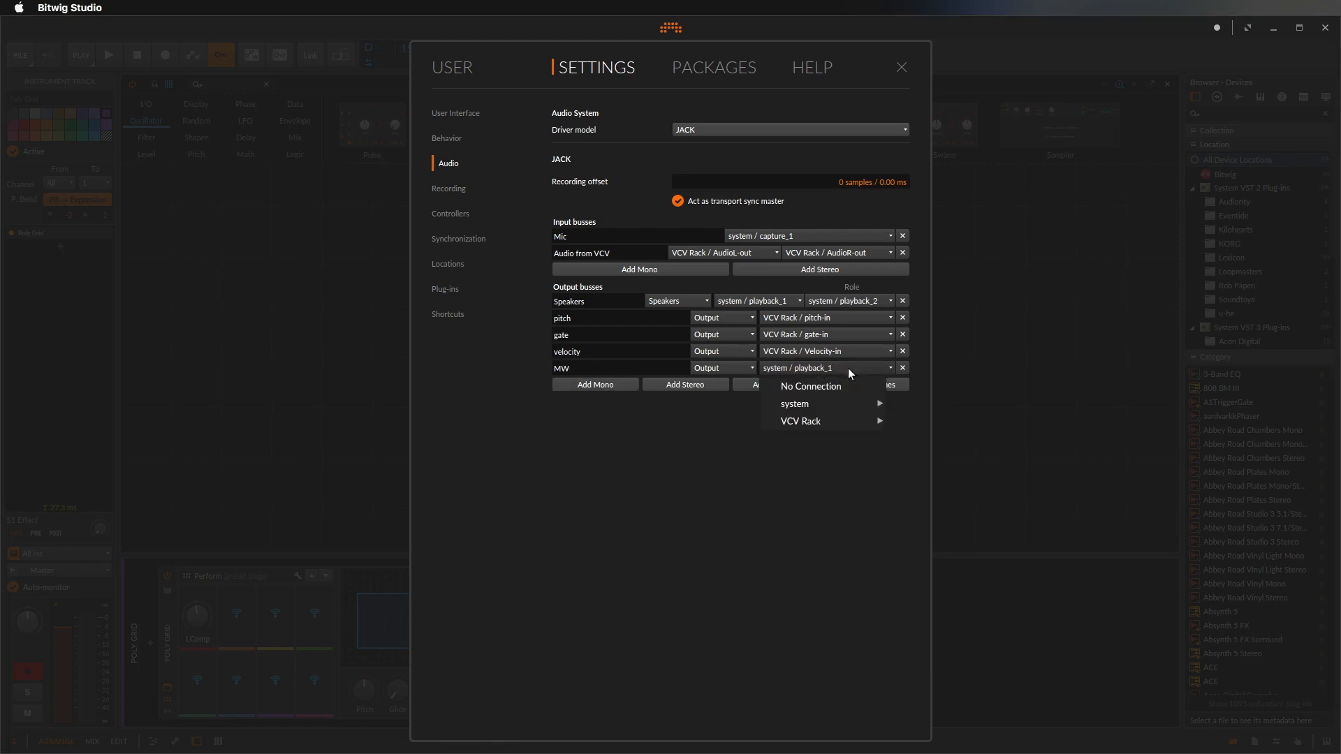
pyautogui.moveTo(827, 420)
pyautogui.click(922, 439)
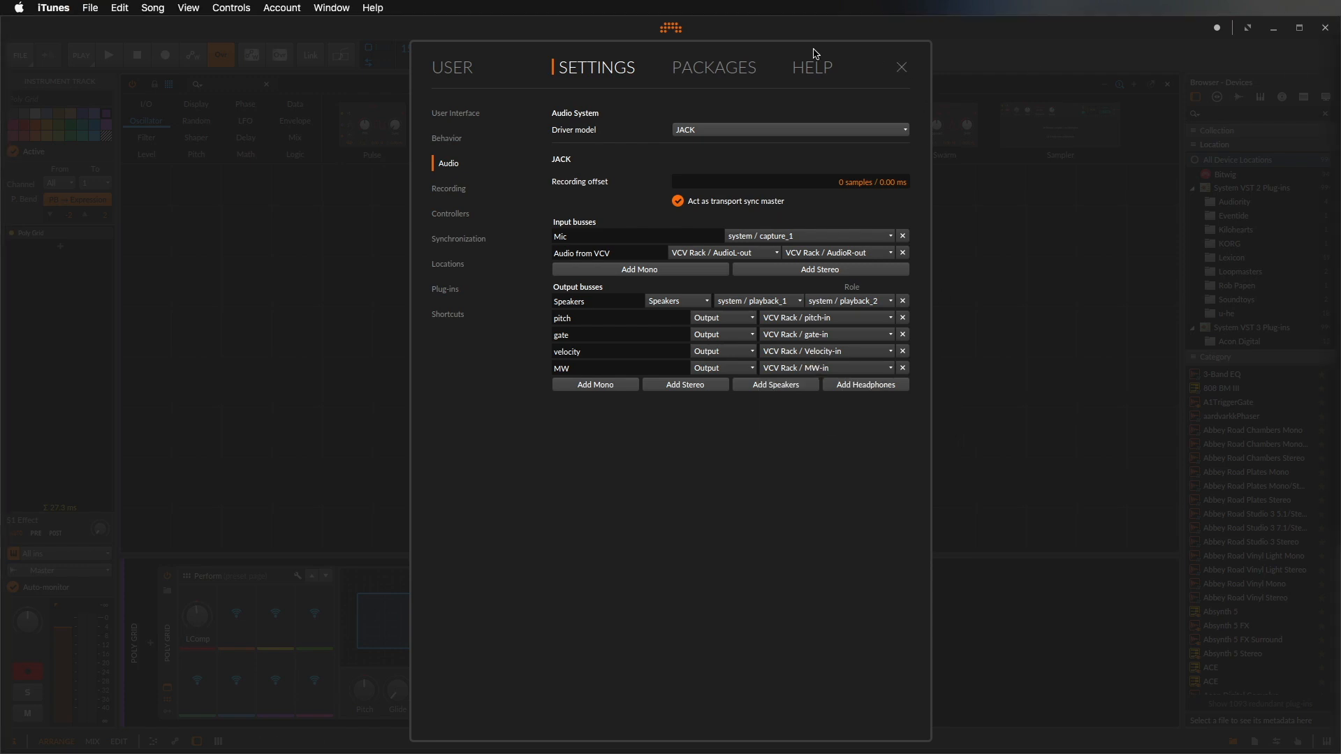
pyautogui.click(902, 67)
pyautogui.click(902, 67)
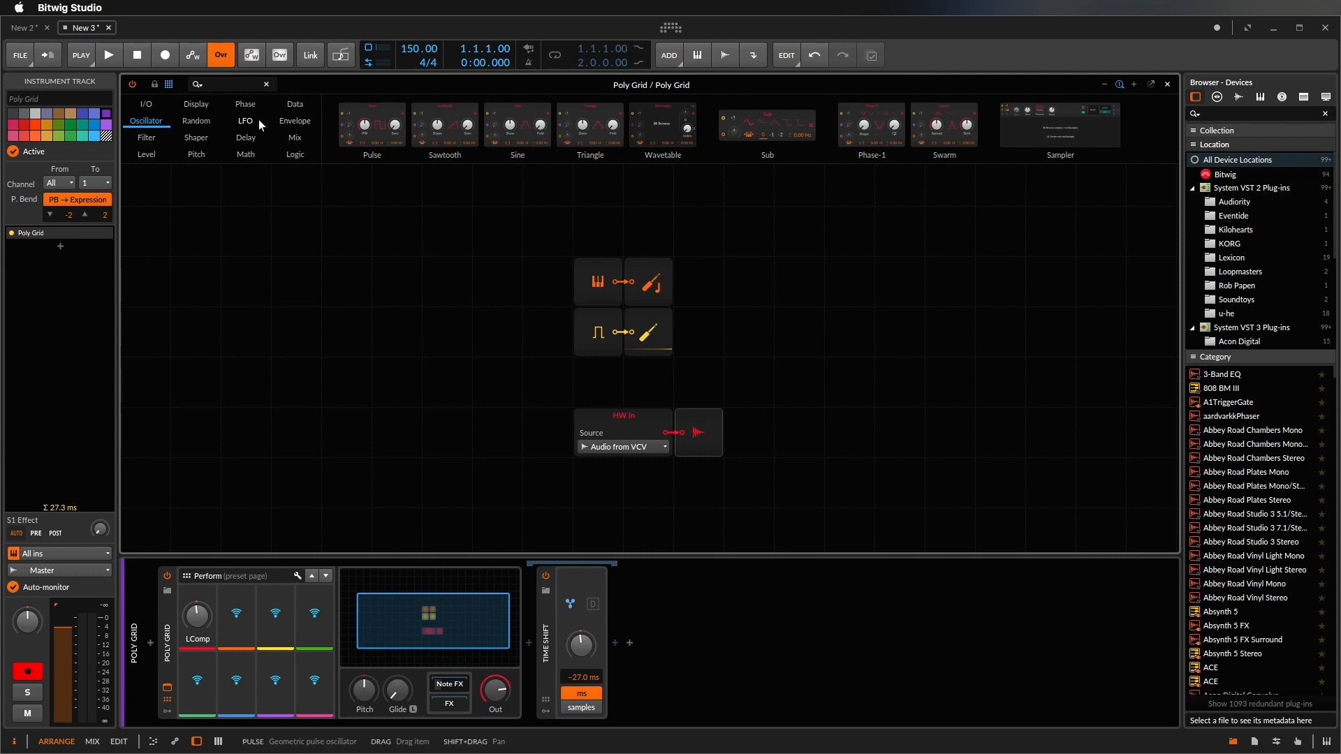
# Step: Add a Velocity In module feeding a CV Out module in the Poly Grid, with the CV Out destination set to velocity
pyautogui.click(149, 104)
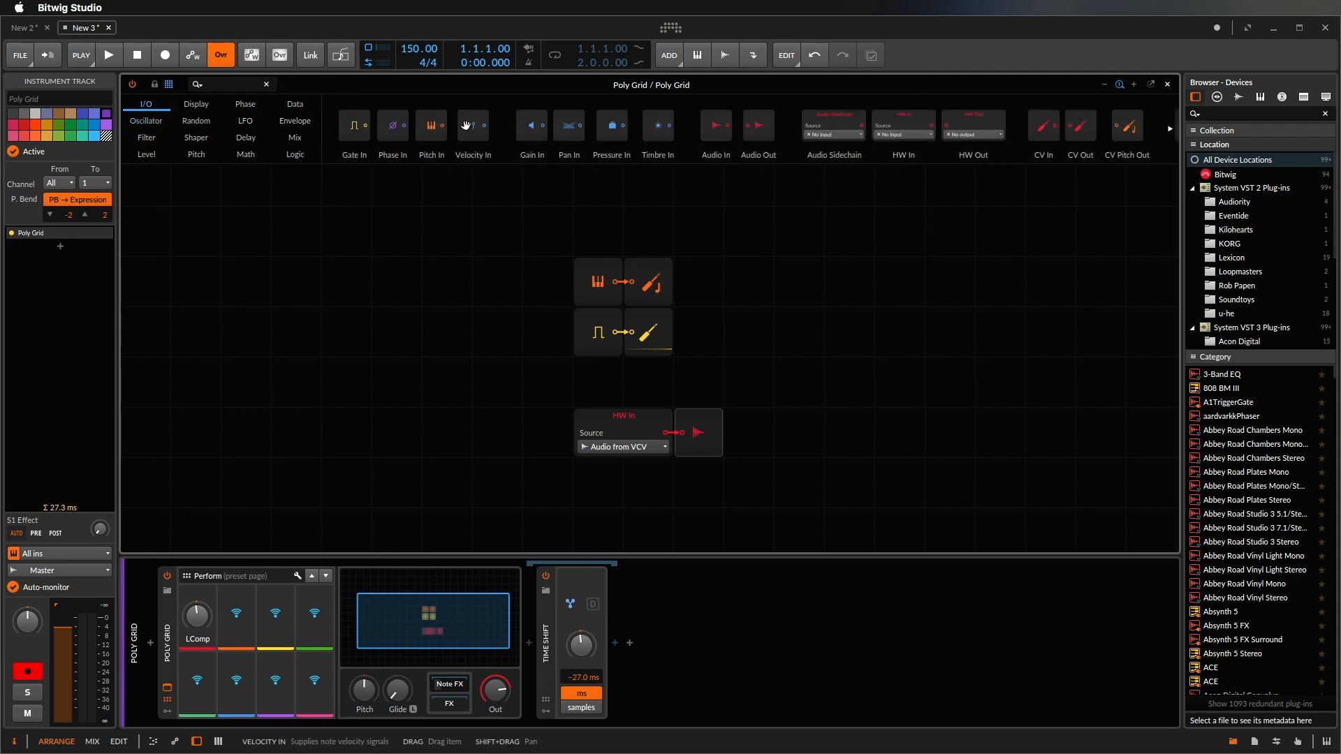
pyautogui.moveTo(473, 126); pyautogui.dragTo(710, 275)
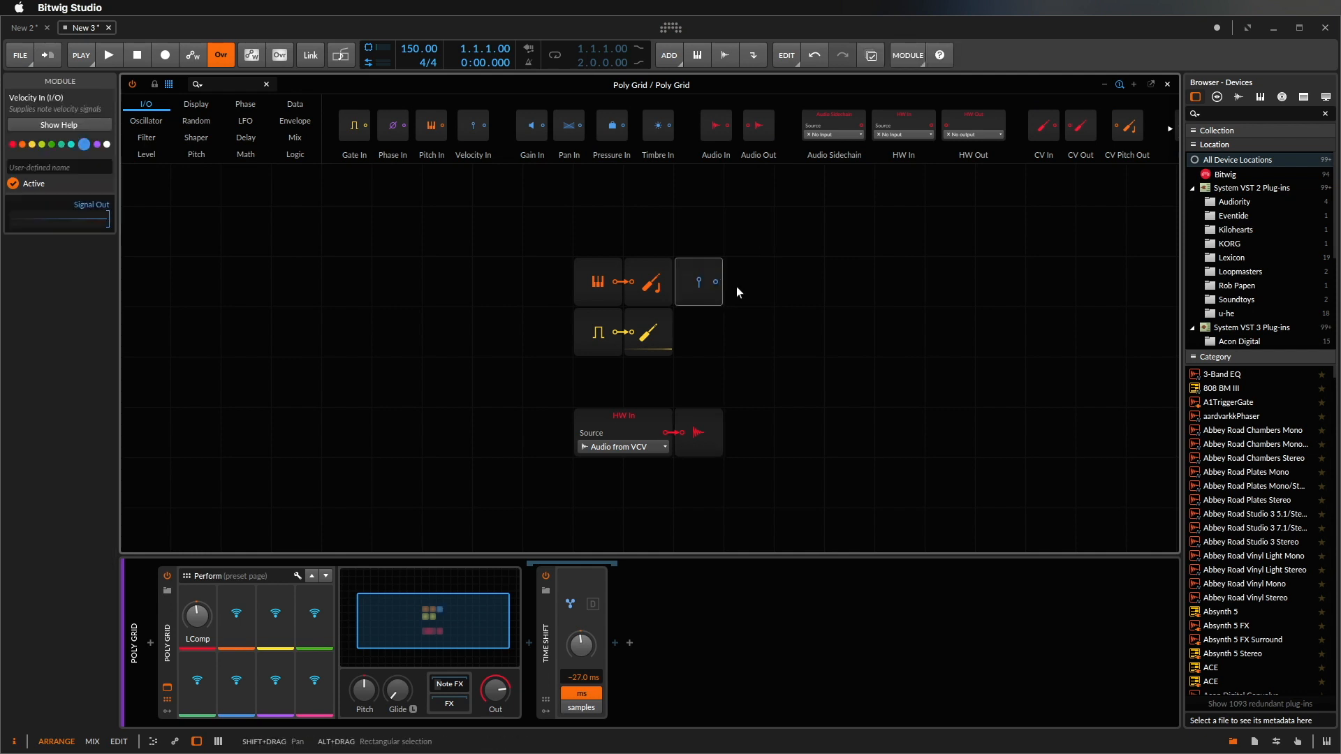
pyautogui.moveTo(1081, 127); pyautogui.dragTo(745, 280)
pyautogui.click(744, 281)
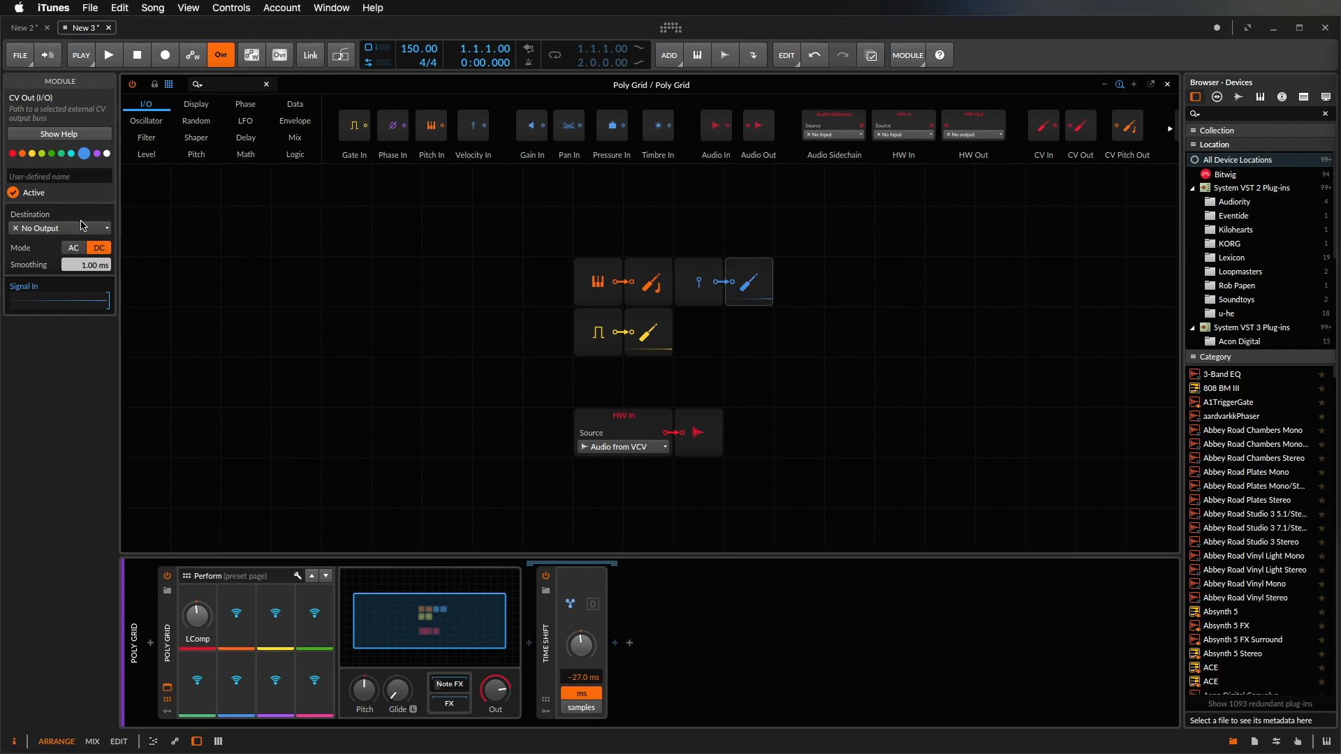
pyautogui.click(78, 227)
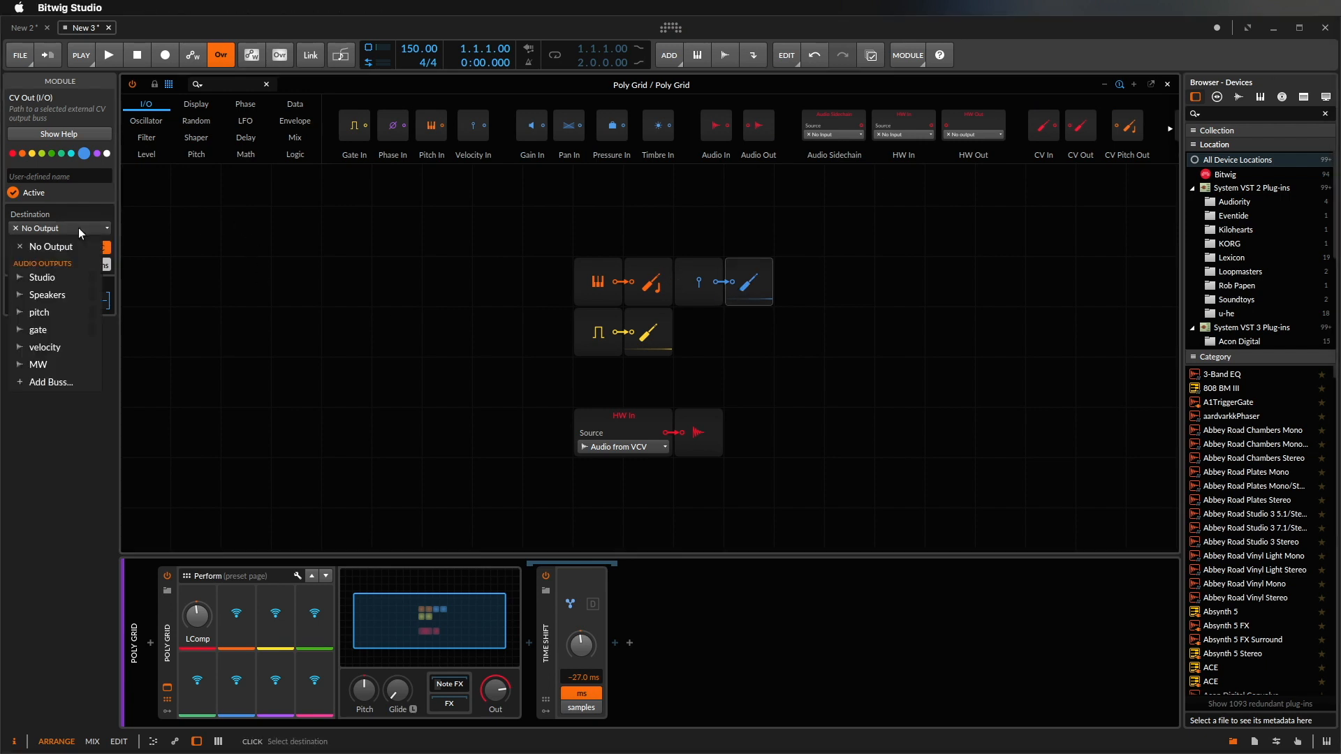
pyautogui.click(69, 346)
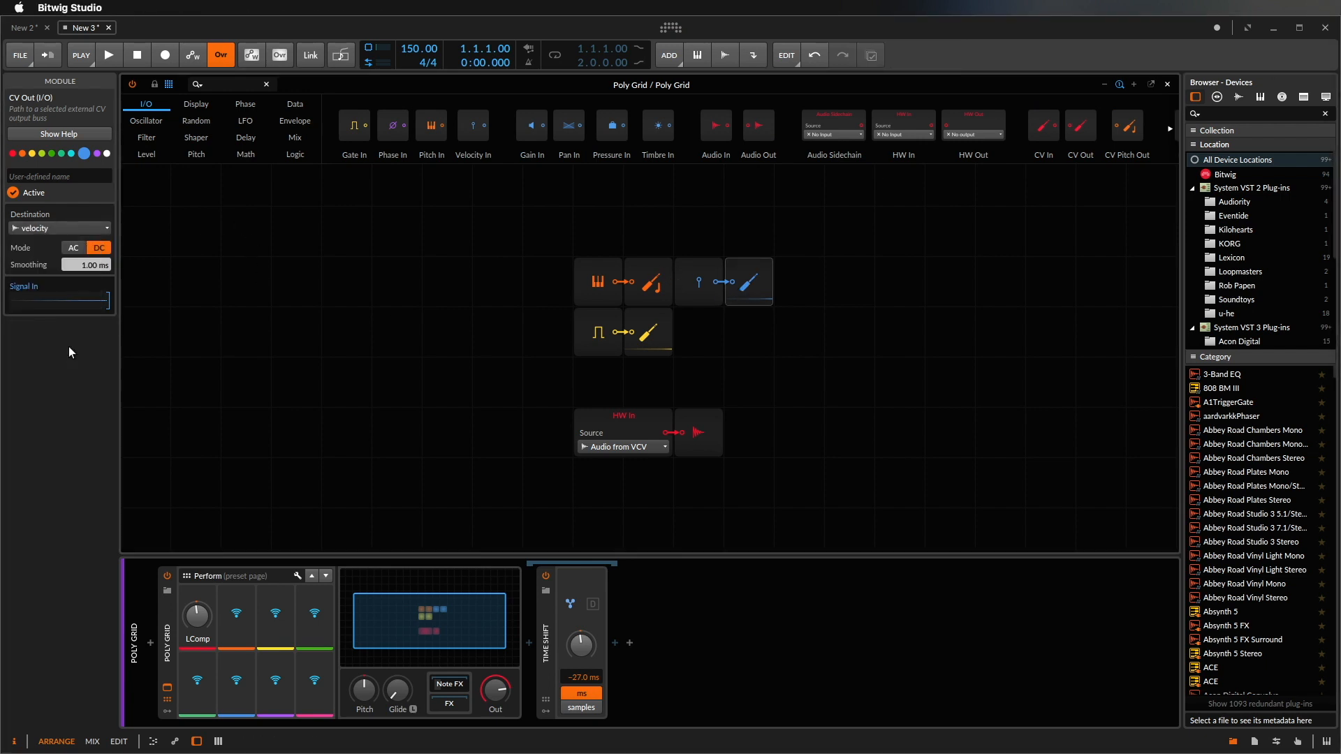
# Step: Place a Value module beside the gate's CV output and add a MIDI modulator to the Poly Grid device
pyautogui.click(151, 153)
pyautogui.moveTo(391, 124); pyautogui.dragTo(700, 334)
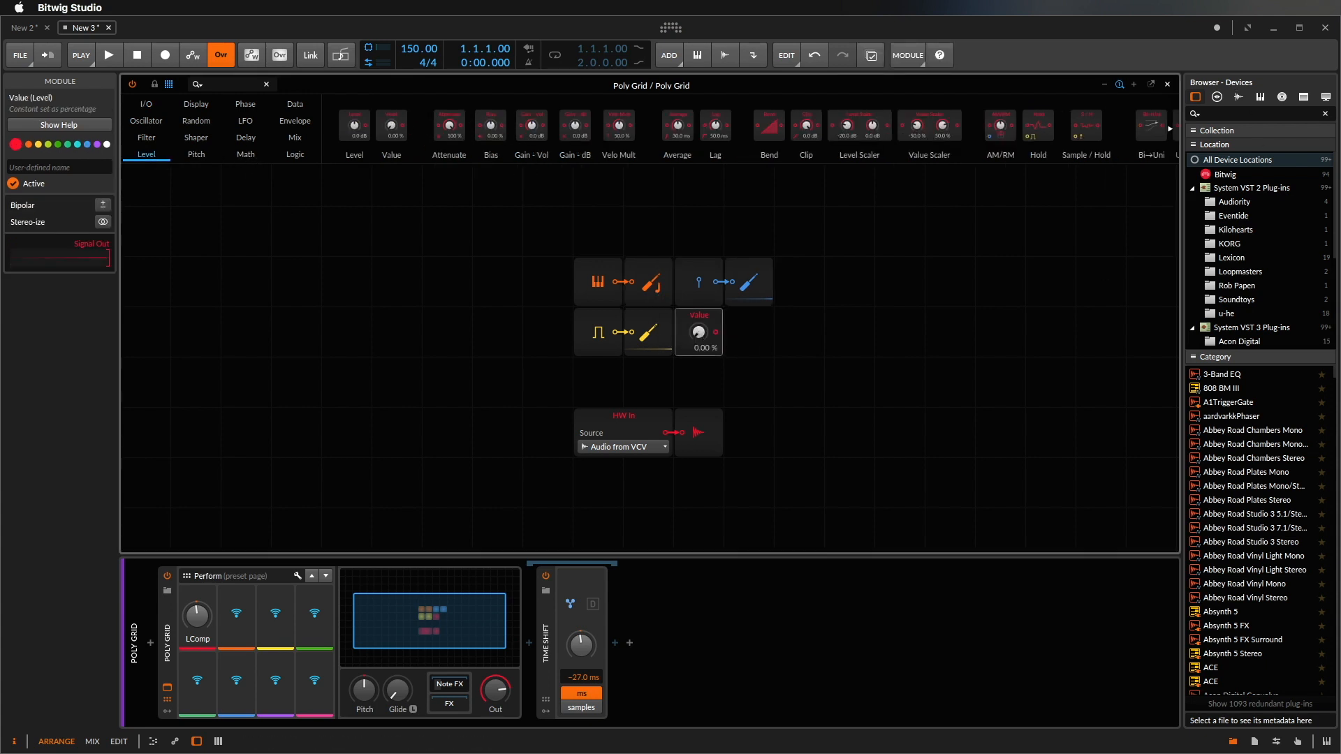
pyautogui.click(166, 713)
pyautogui.click(166, 713)
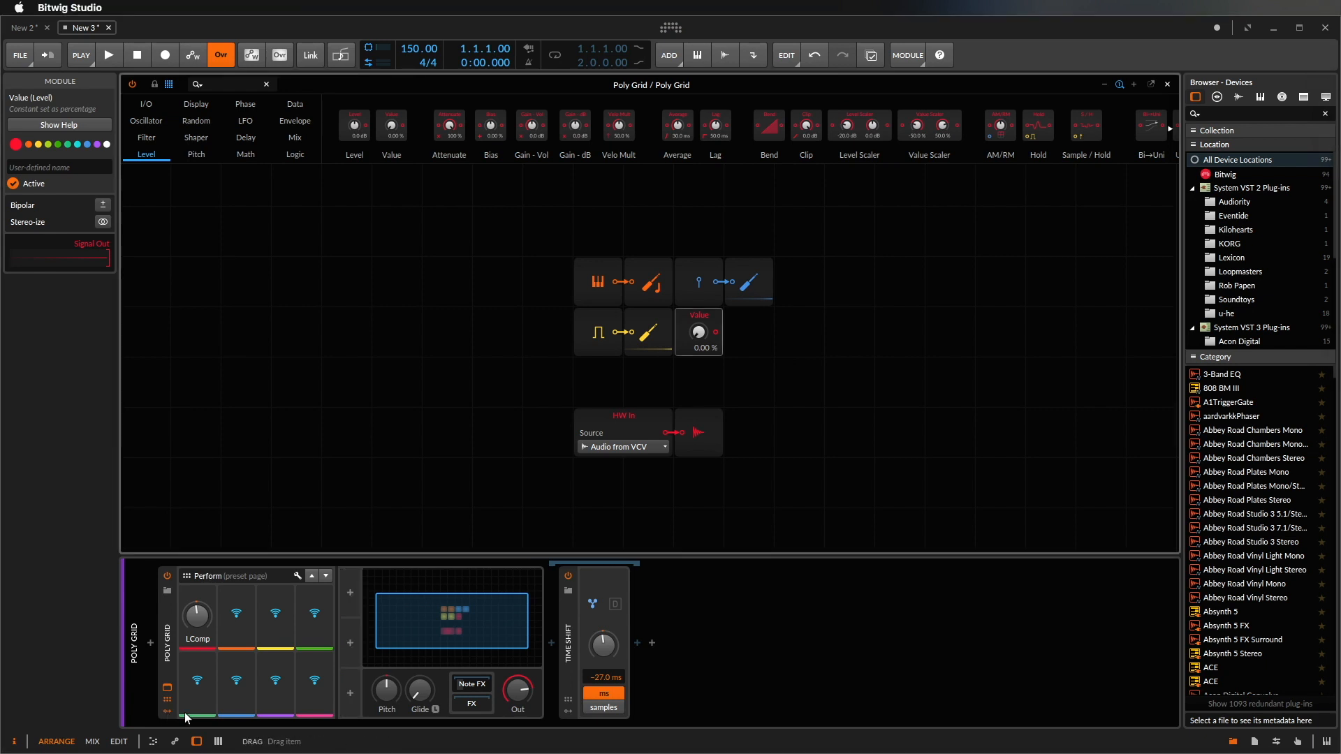
pyautogui.click(350, 593)
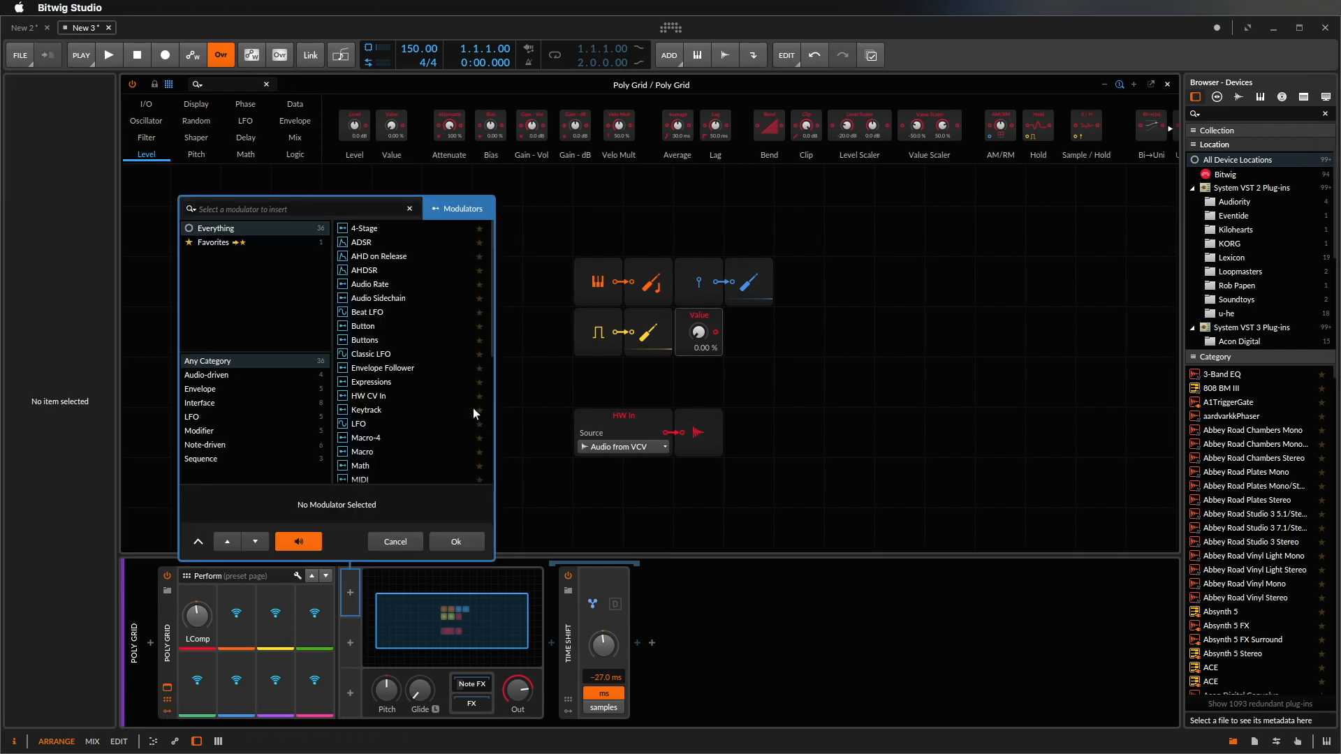
pyautogui.scroll(-1, 370, 468)
pyautogui.click(371, 460)
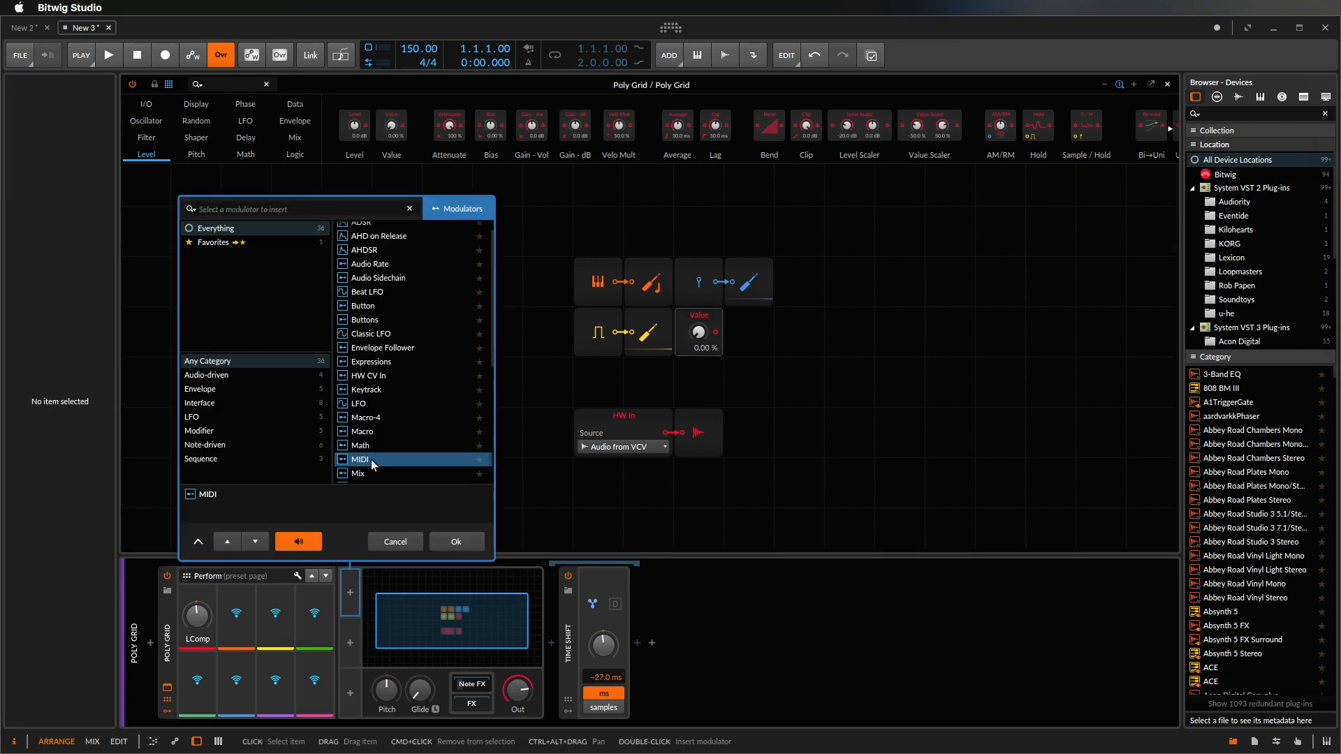
pyautogui.click(455, 542)
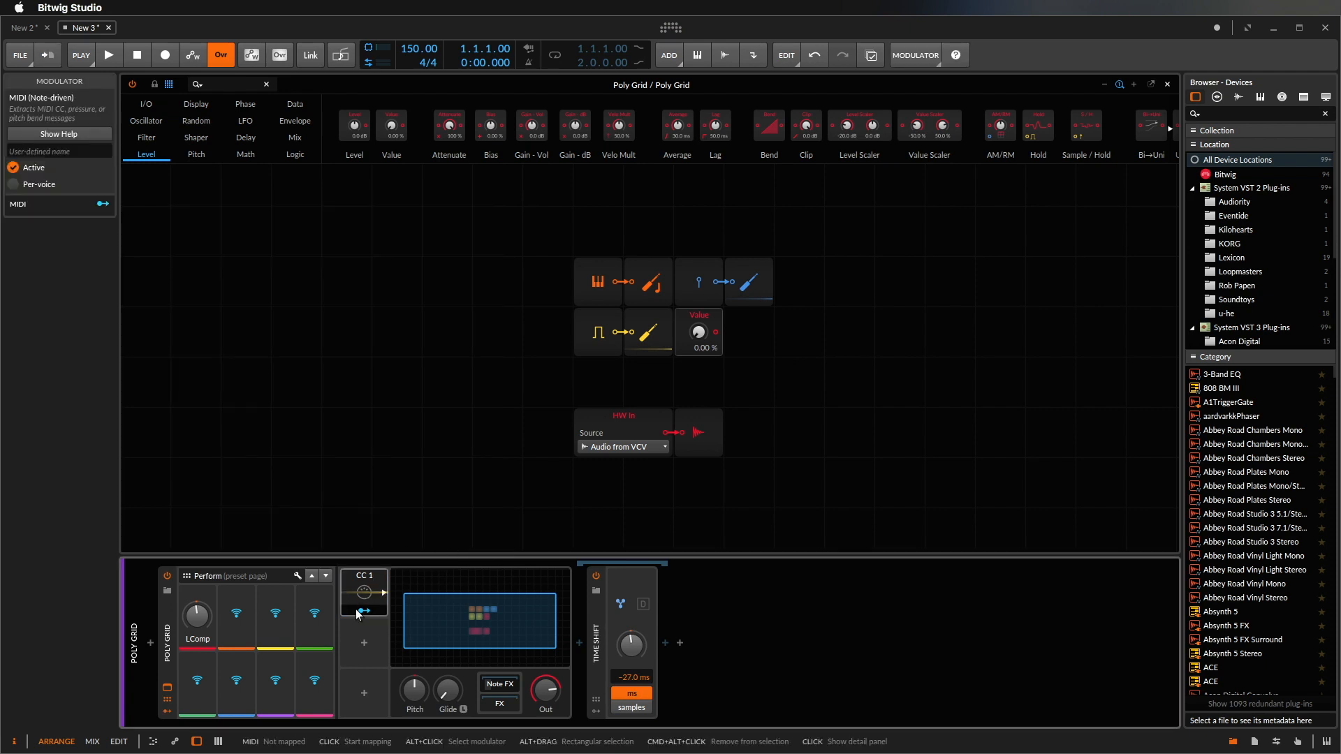
# Step: Map the MIDI modulator to the Value knob with an amount of +1.000 and assign its controller to CC11
pyautogui.click(700, 339)
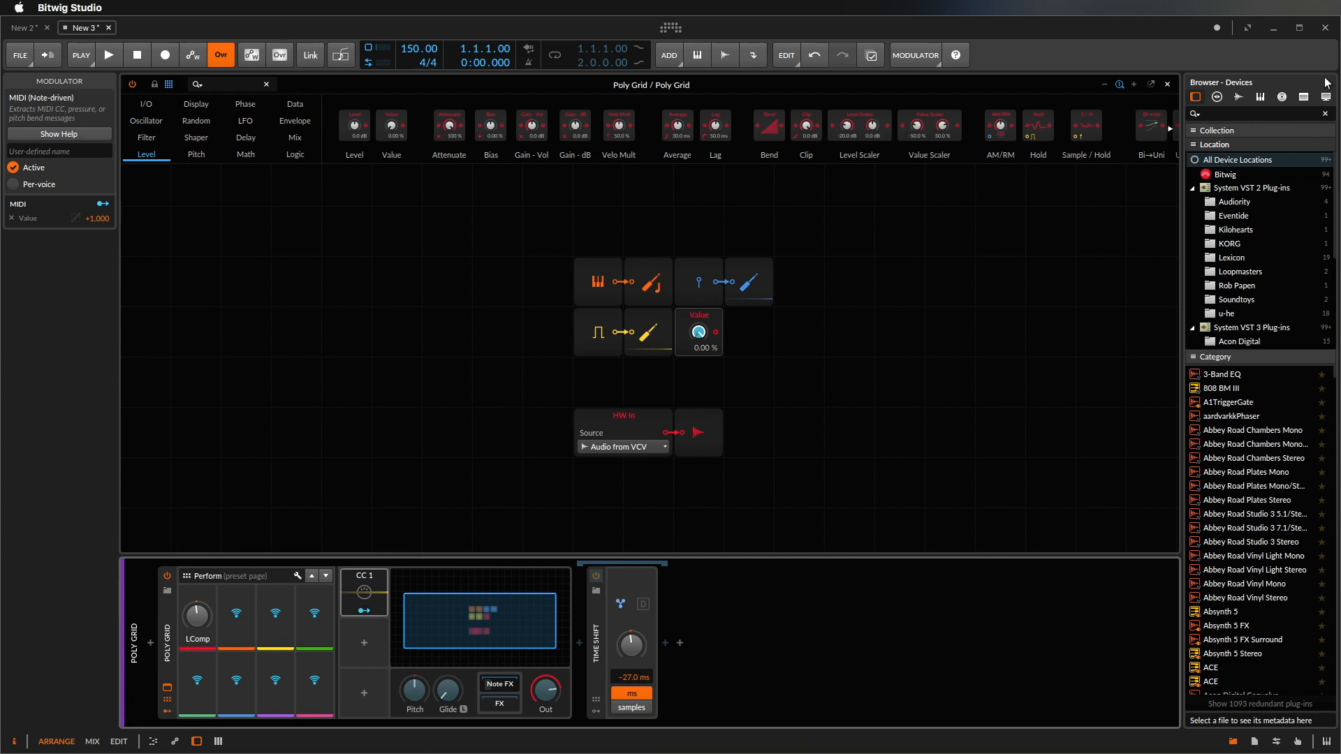
pyautogui.press('super+Tab')
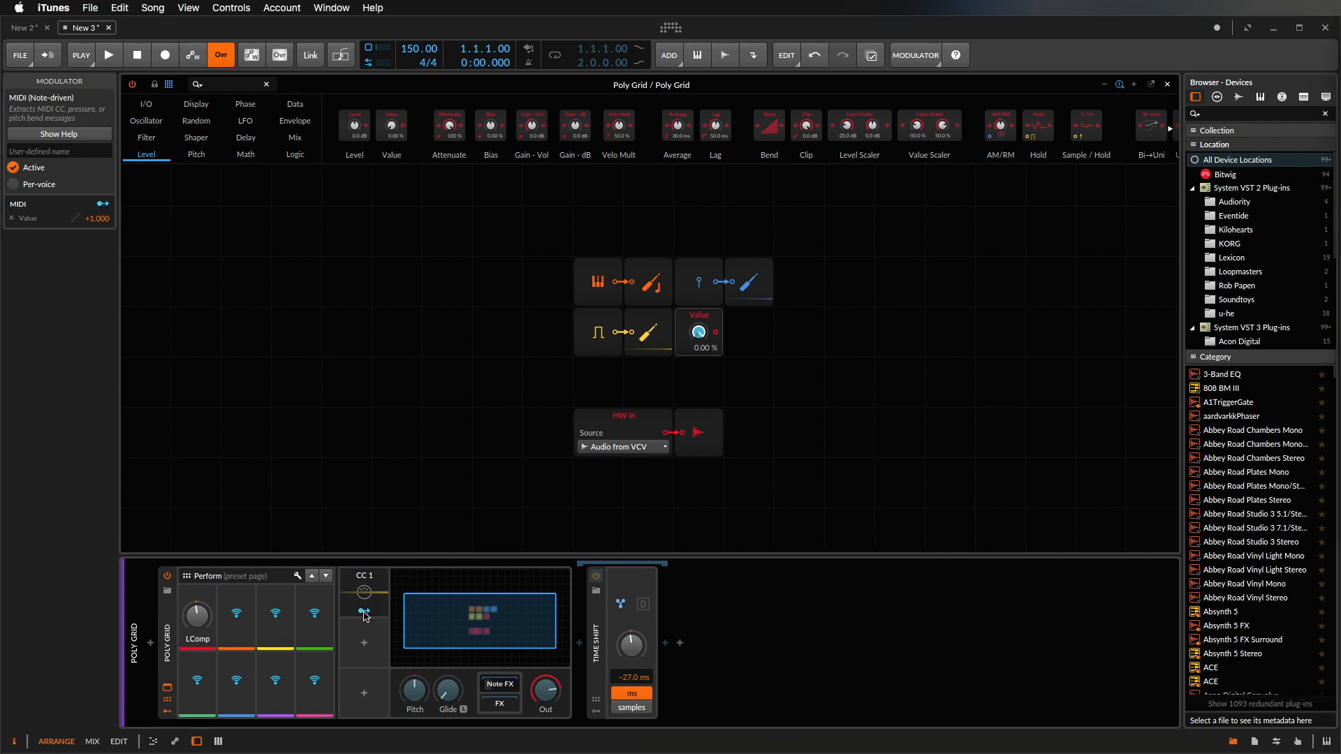
pyautogui.click(386, 599)
pyautogui.click(383, 596)
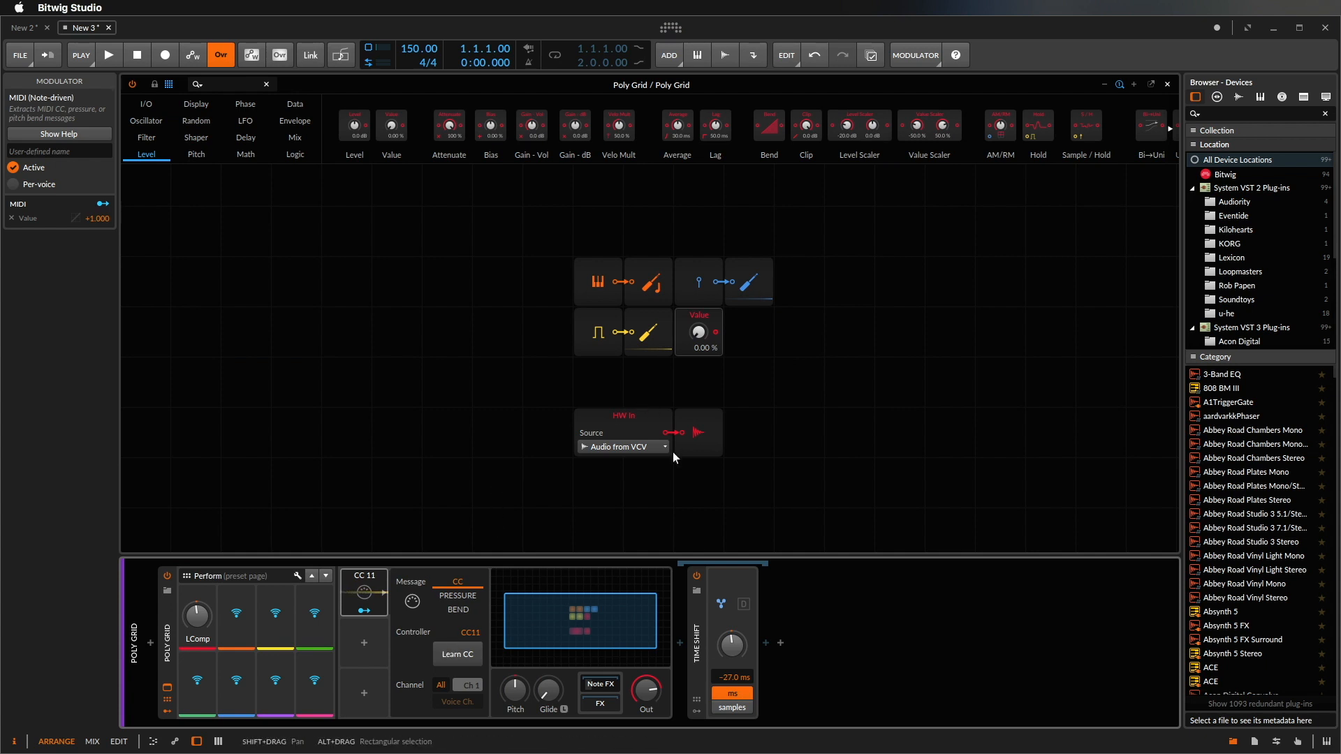
# Step: Connect a CV Out module after the Value module and set its destination to MW
pyautogui.click(146, 103)
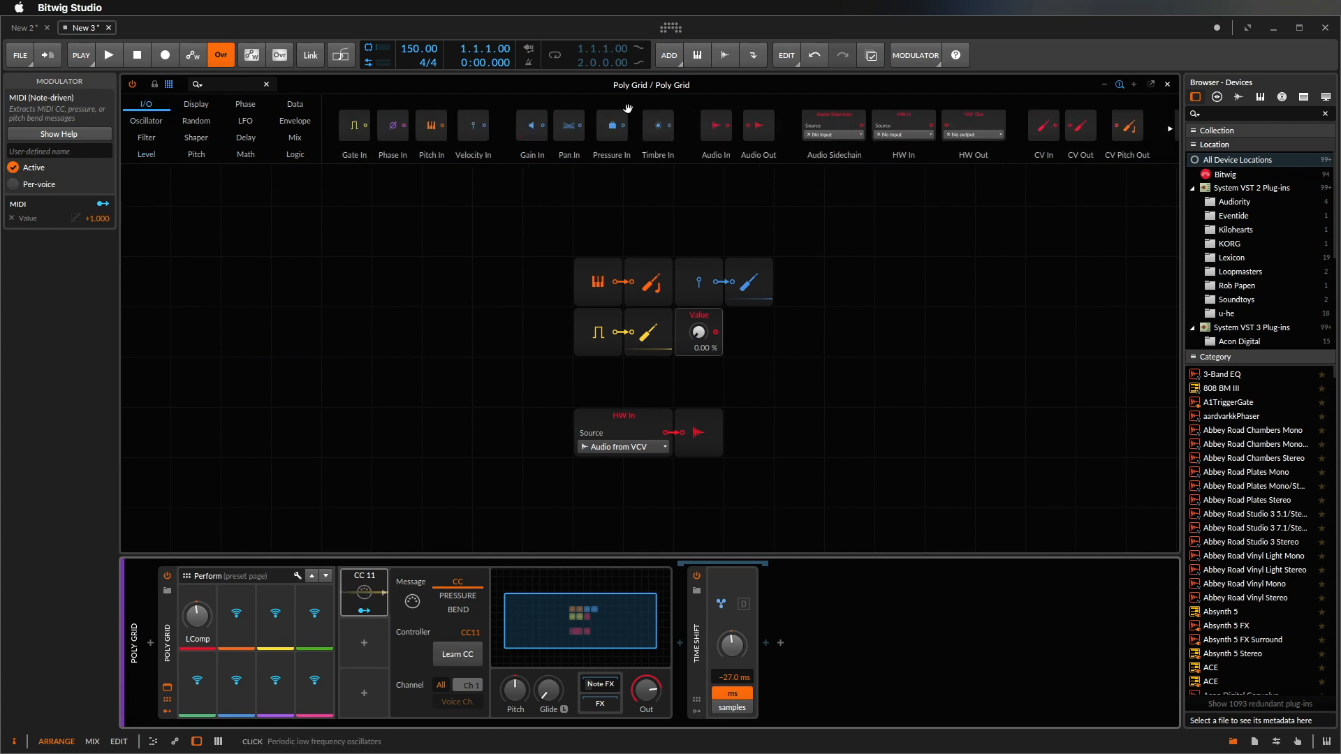
pyautogui.moveTo(1080, 127); pyautogui.dragTo(760, 336)
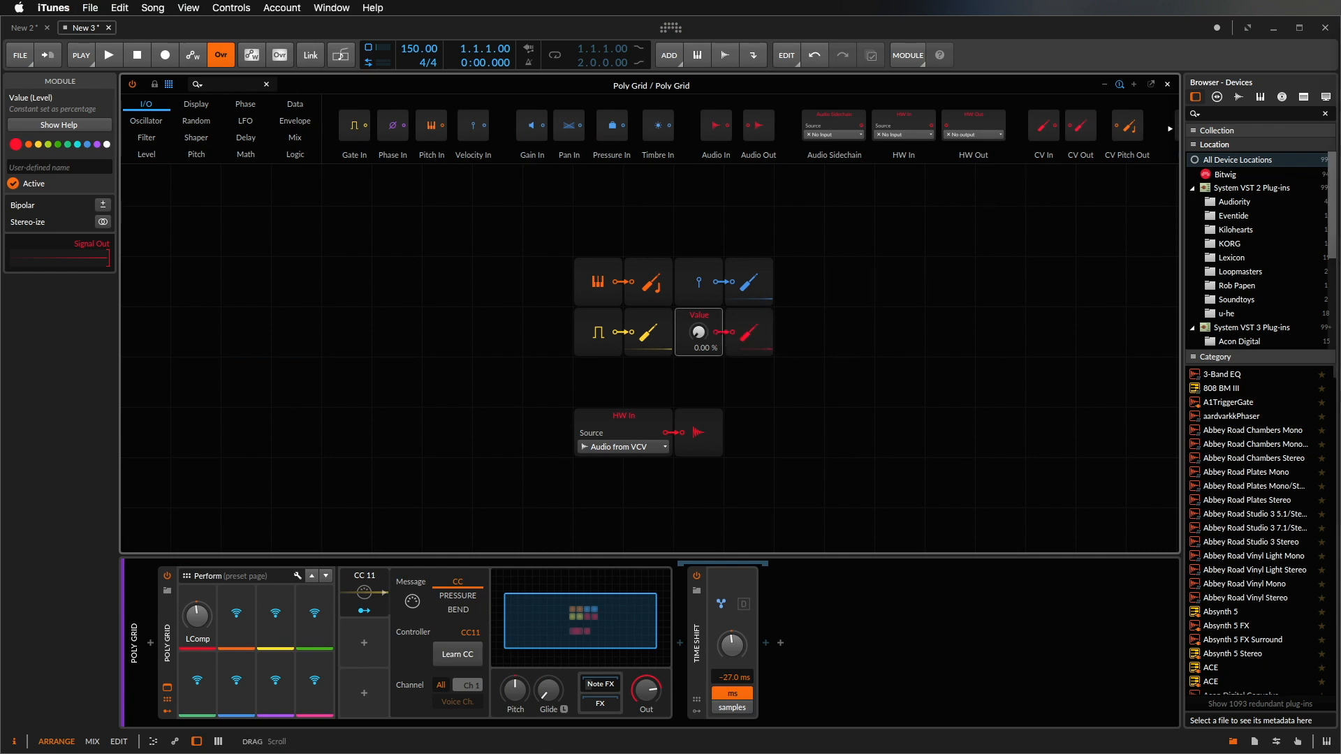
pyautogui.click(764, 343)
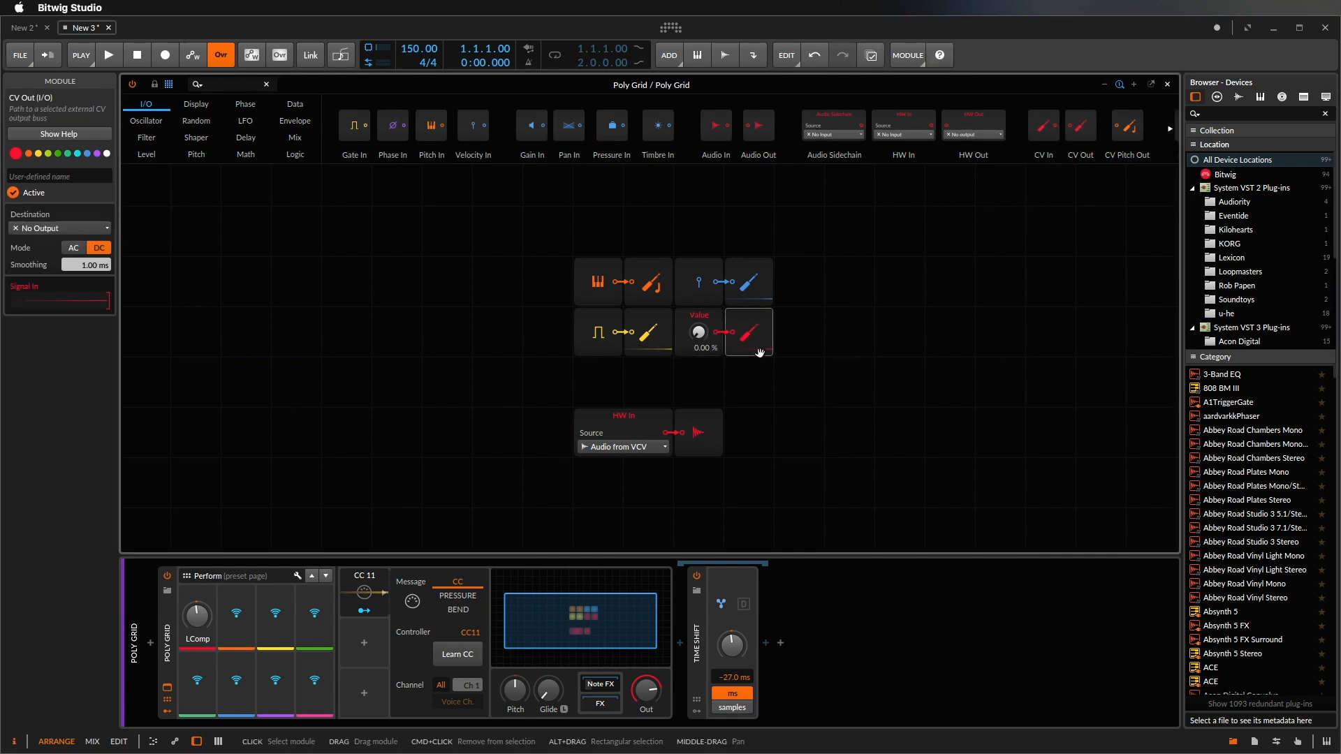
pyautogui.click(61, 228)
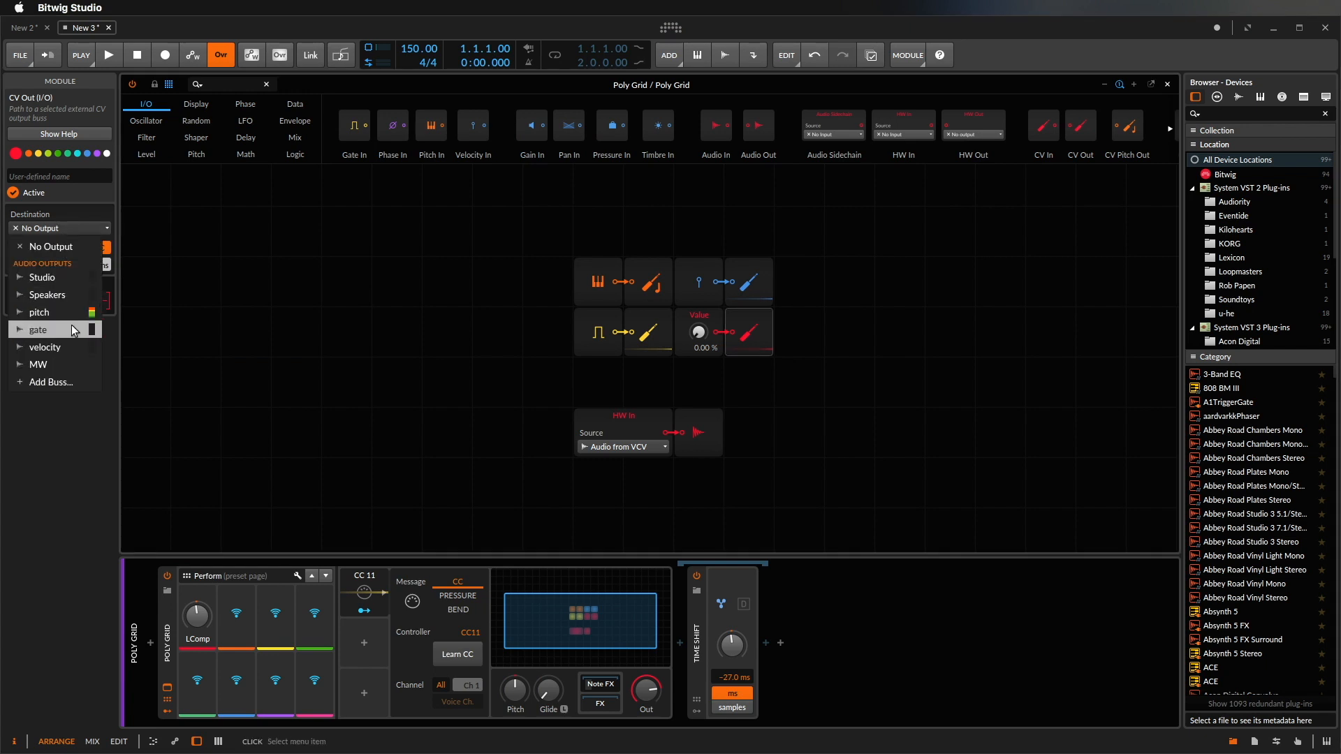
pyautogui.click(60, 360)
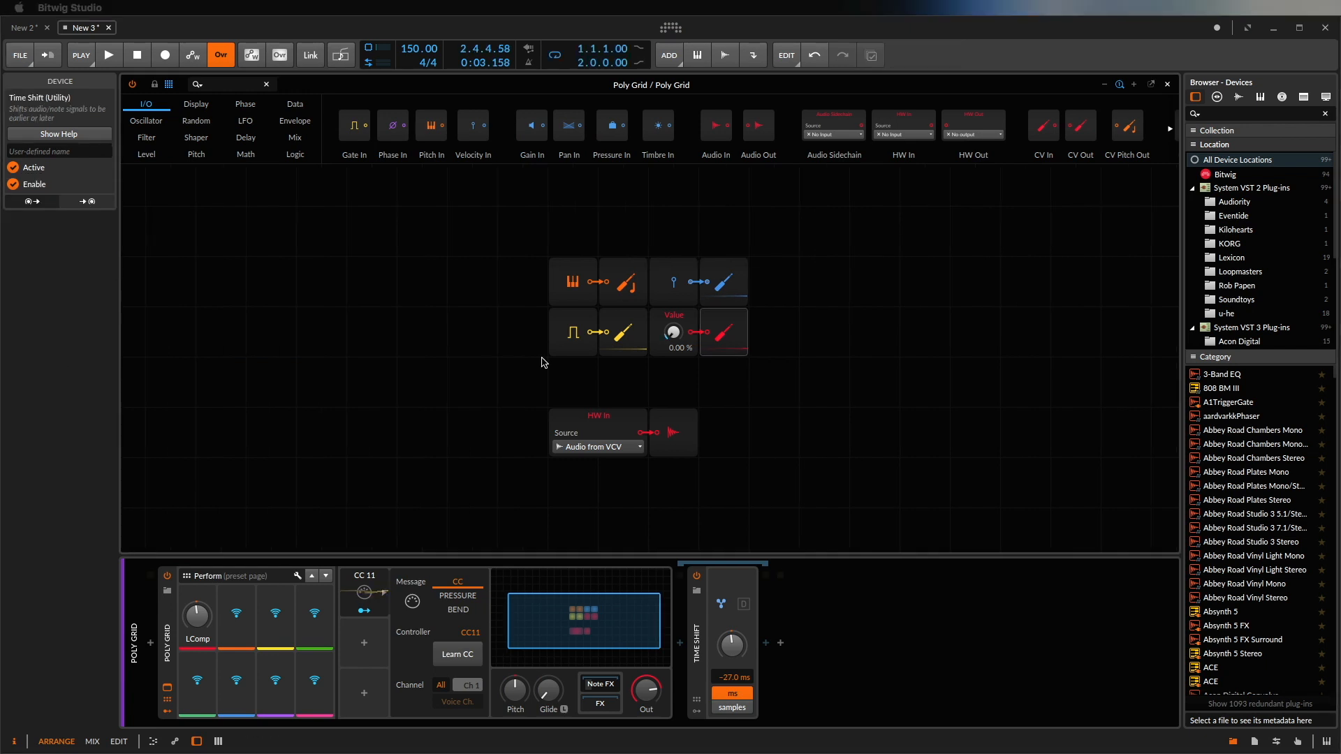
# Step: Play the arrangement briefly to test the modulation signals, and stop playback
pyautogui.click(508, 354)
pyautogui.press('space')
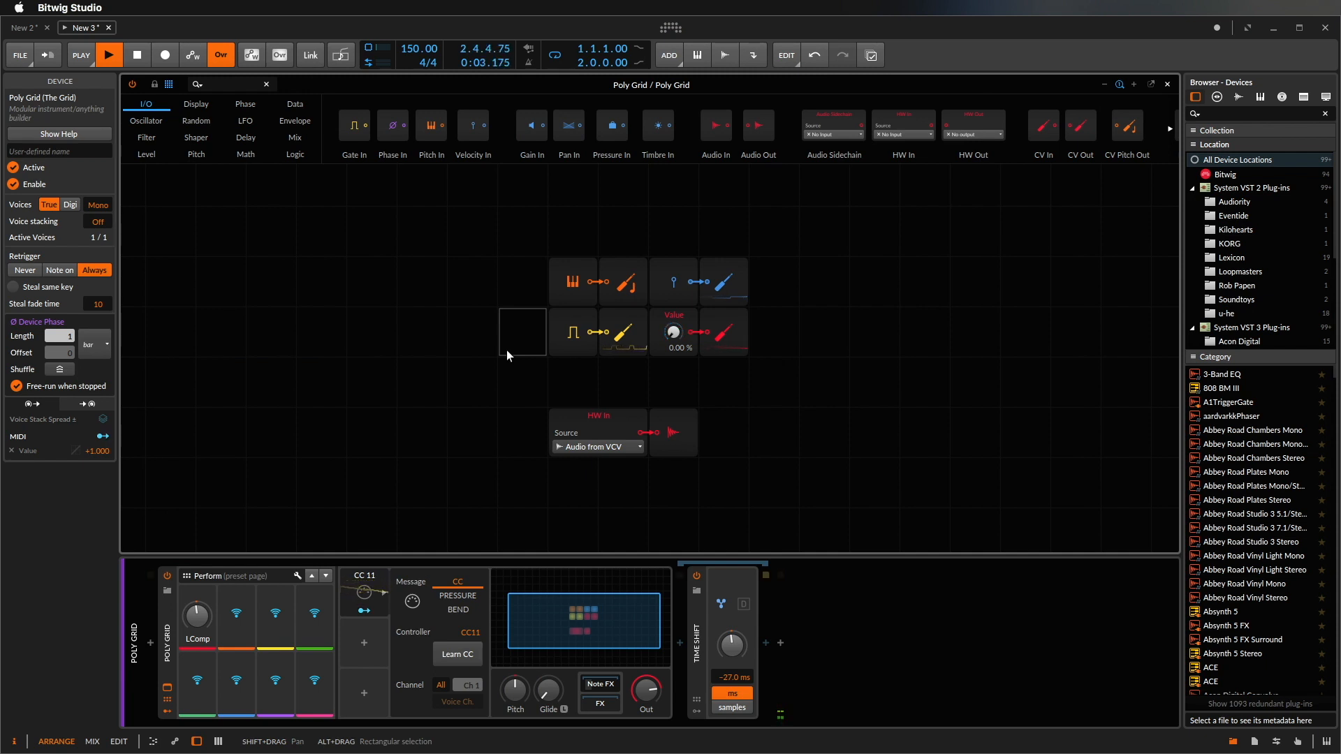
pyautogui.press('space')
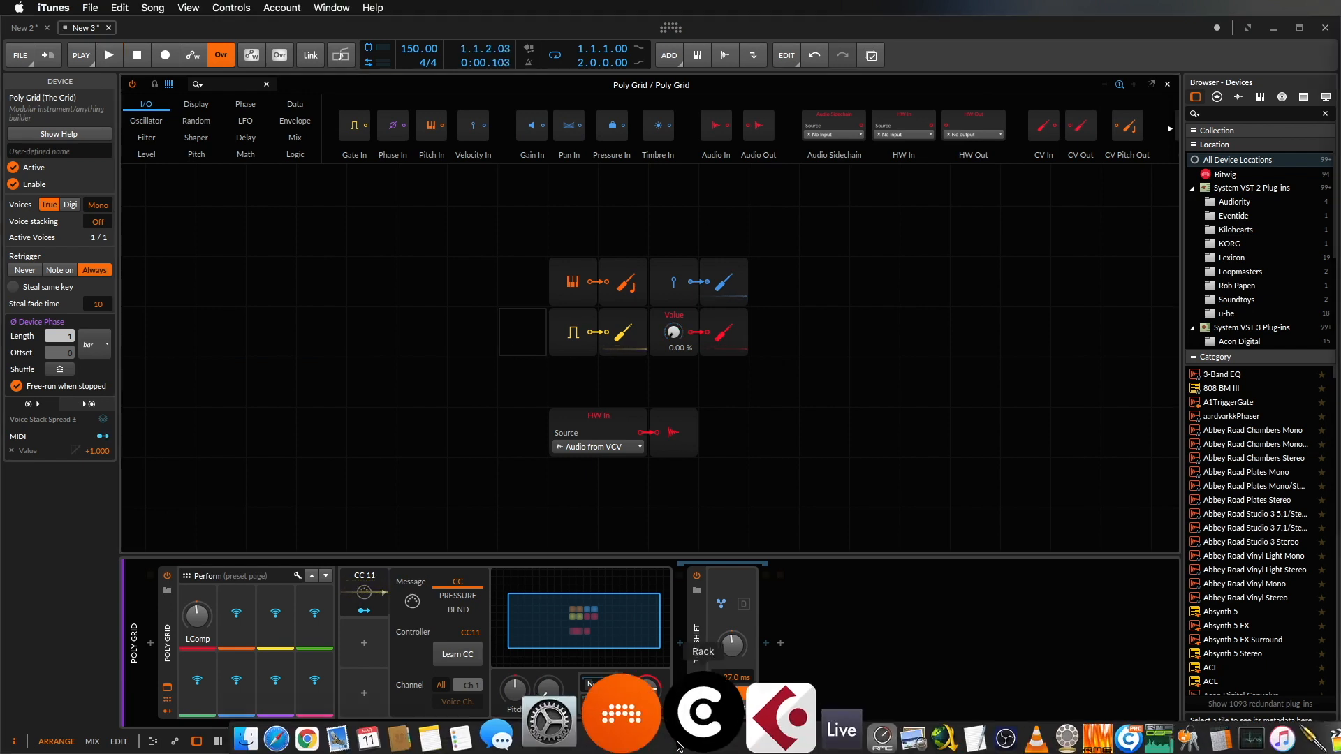
# Step: Switch to VCV Rack and add a second JACK module directly beside the existing one
pyautogui.click(684, 733)
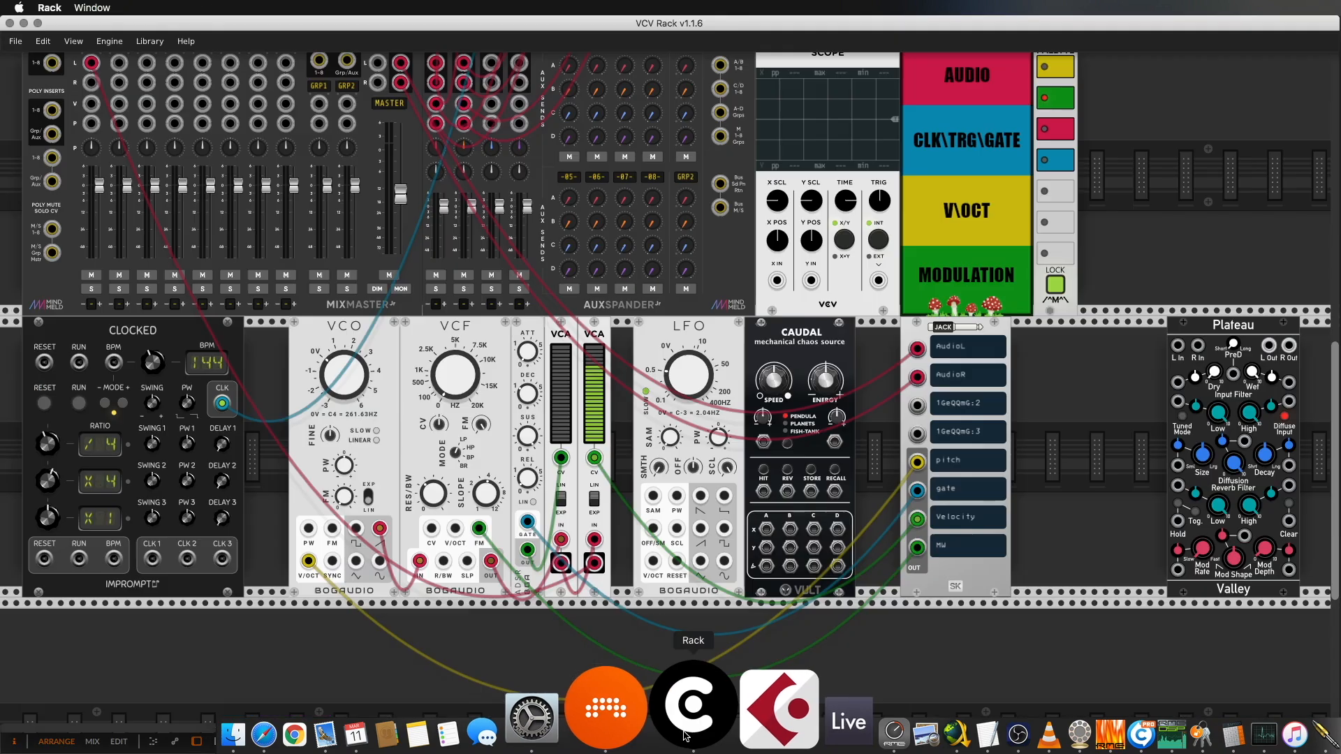
pyautogui.rightClick(1057, 405)
pyautogui.click(396, 223)
pyautogui.scroll(3, 377, 306)
pyautogui.moveTo(358, 120); pyautogui.dragTo(1049, 600)
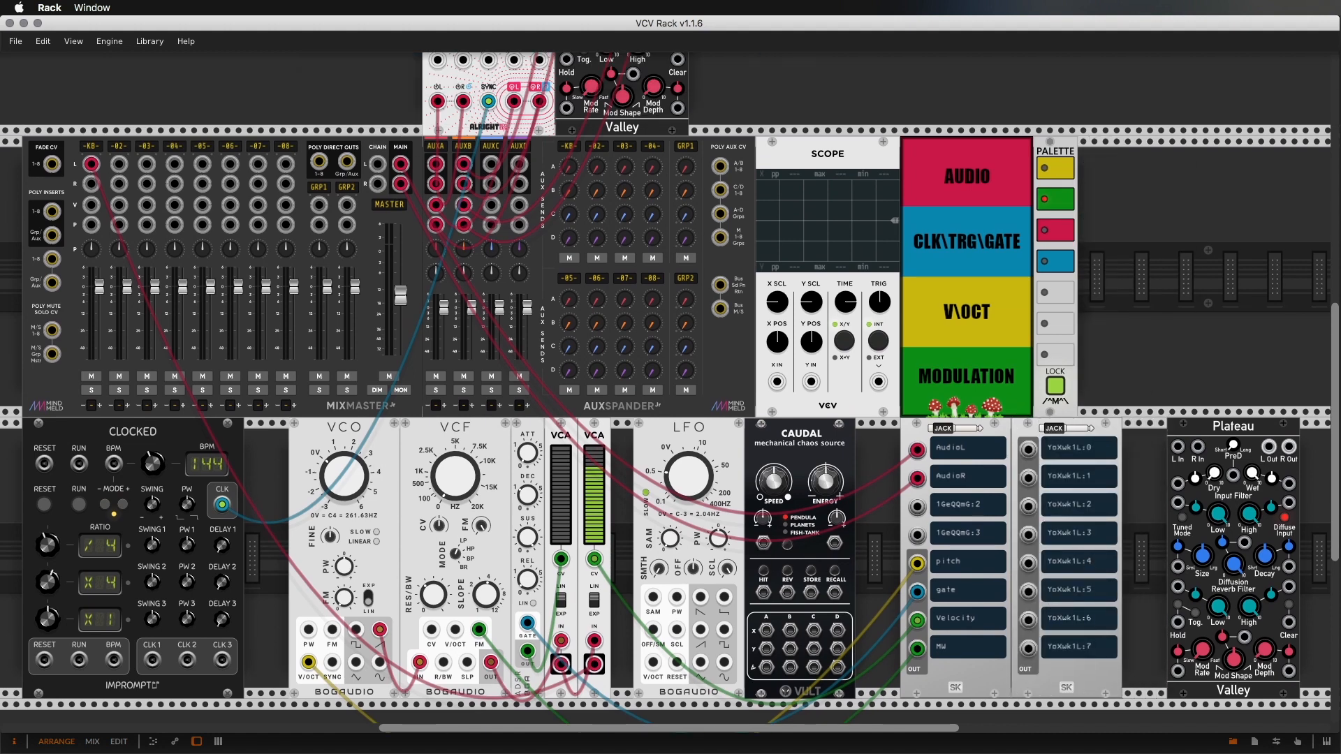
# Step: Name the first four ports of the second JACK module FM, LFOspeed, Caudal and FilRes
pyautogui.press('super+Tab')
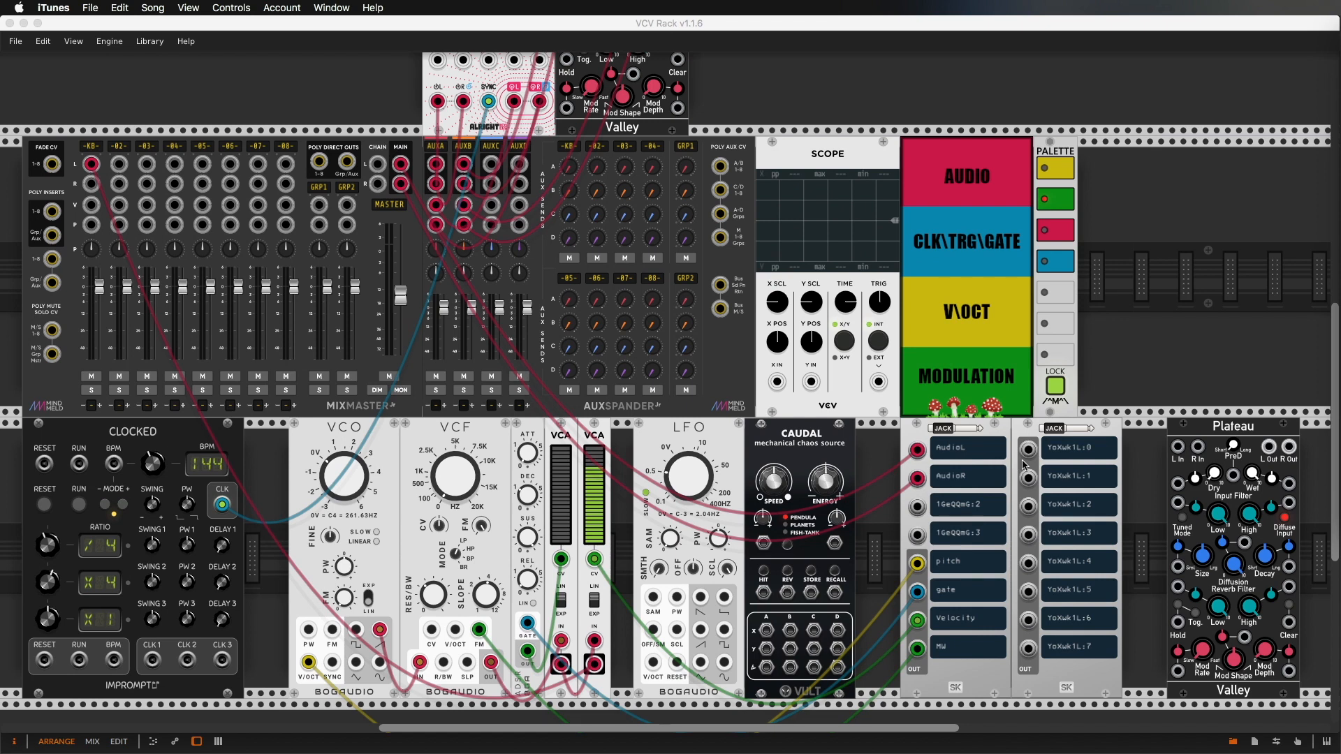
pyautogui.moveTo(1101, 454); pyautogui.dragTo(1037, 454)
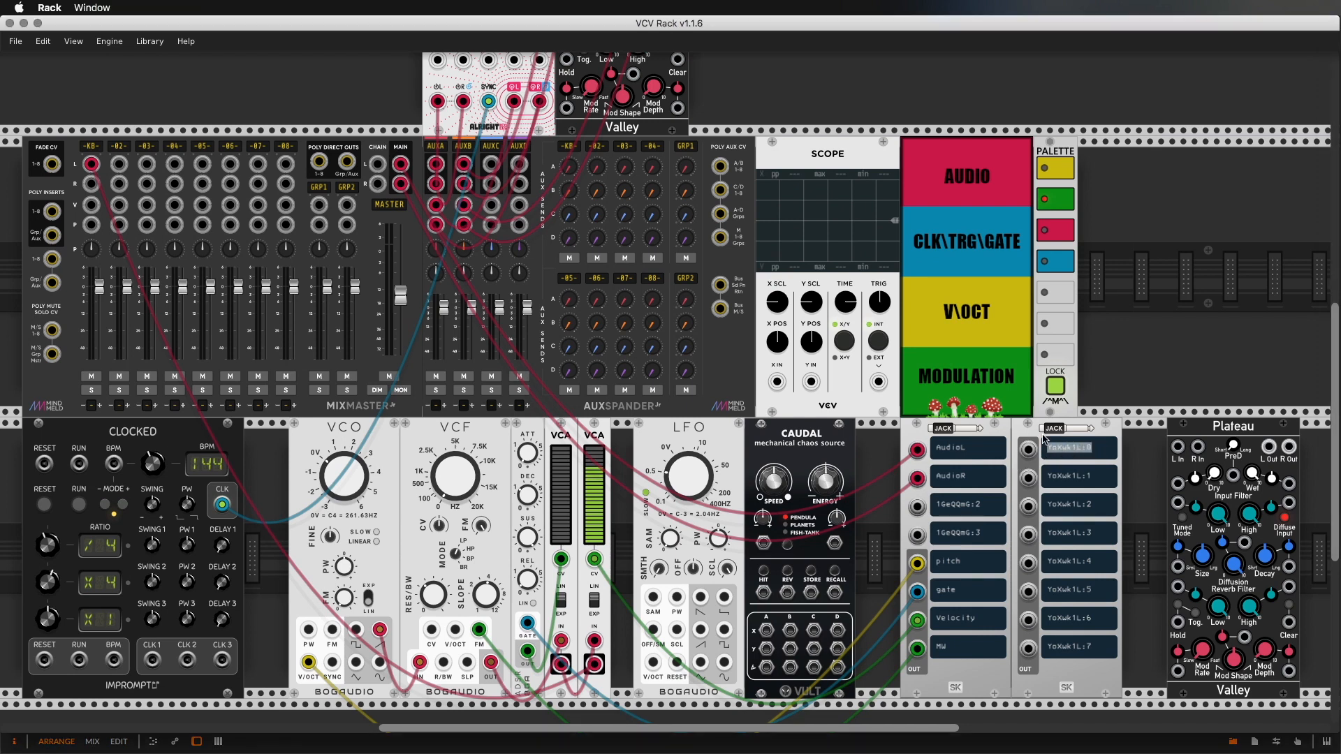
pyautogui.write('FM')
pyautogui.moveTo(1098, 477); pyautogui.dragTo(1007, 482)
pyautogui.press('BackSpace')
pyautogui.write('LFOspeed')
pyautogui.moveTo(1104, 510); pyautogui.dragTo(1032, 507)
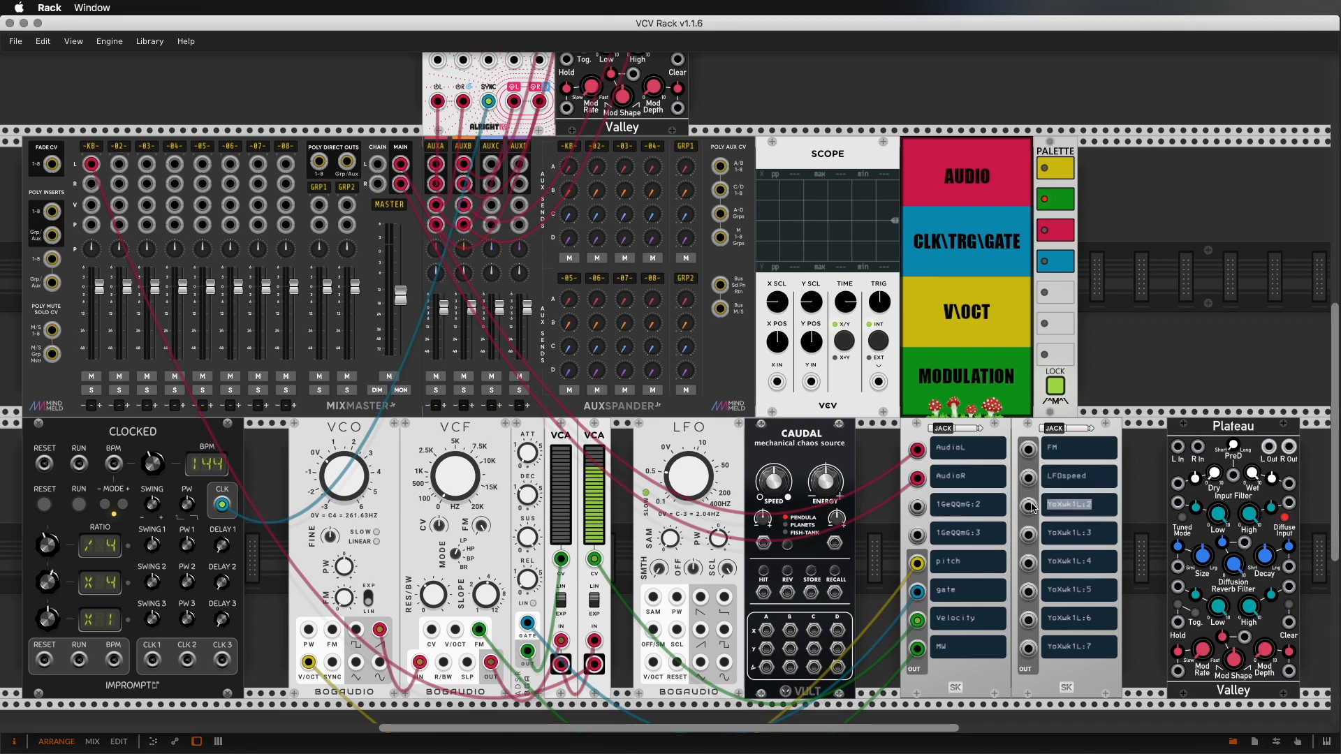
pyautogui.write('Caudal')
pyautogui.press('BackSpace')
pyautogui.press('Tab')
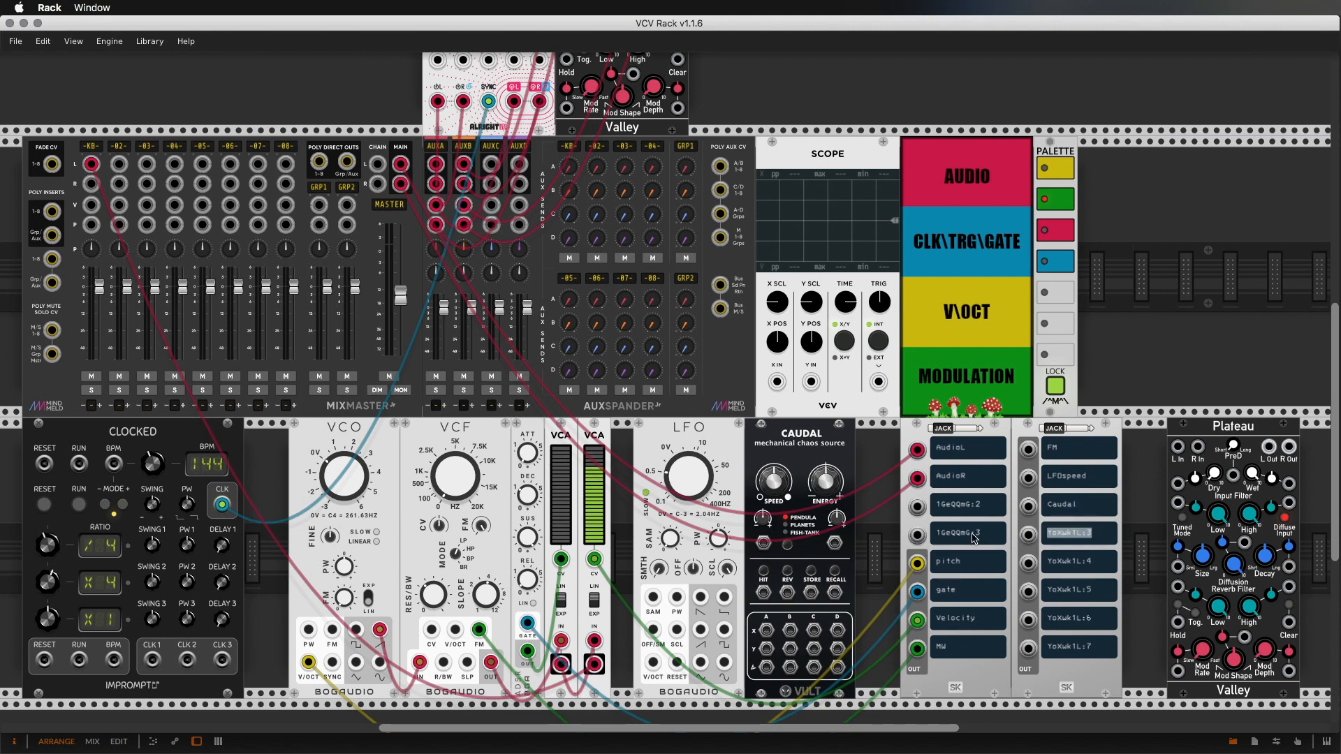
pyautogui.write('FilRes')
# Step: Patch the FM, LFOspeed, Caudal and FilRes ports to the VCO FM, LFO V/OCT, Caudal speed and VCF R/BW inputs respectively
pyautogui.moveTo(1028, 450); pyautogui.dragTo(333, 630)
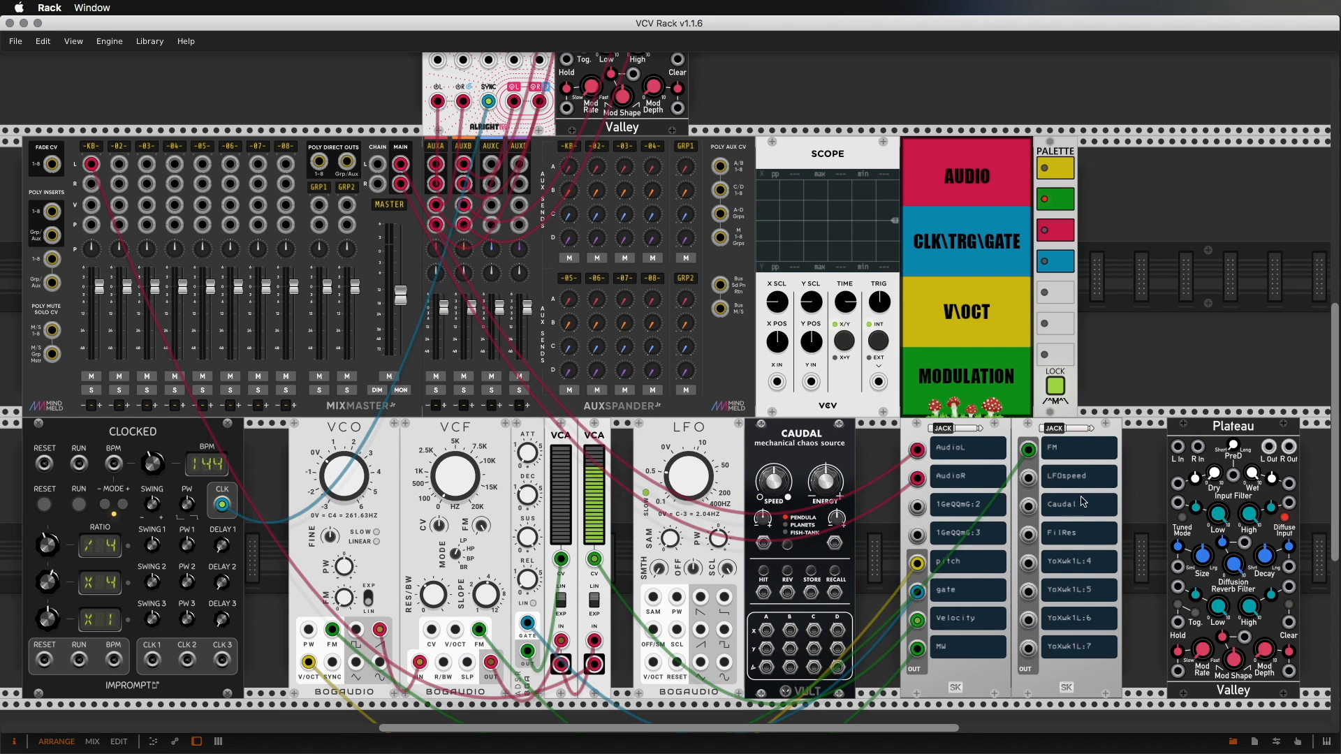
pyautogui.moveTo(1028, 479); pyautogui.dragTo(655, 662)
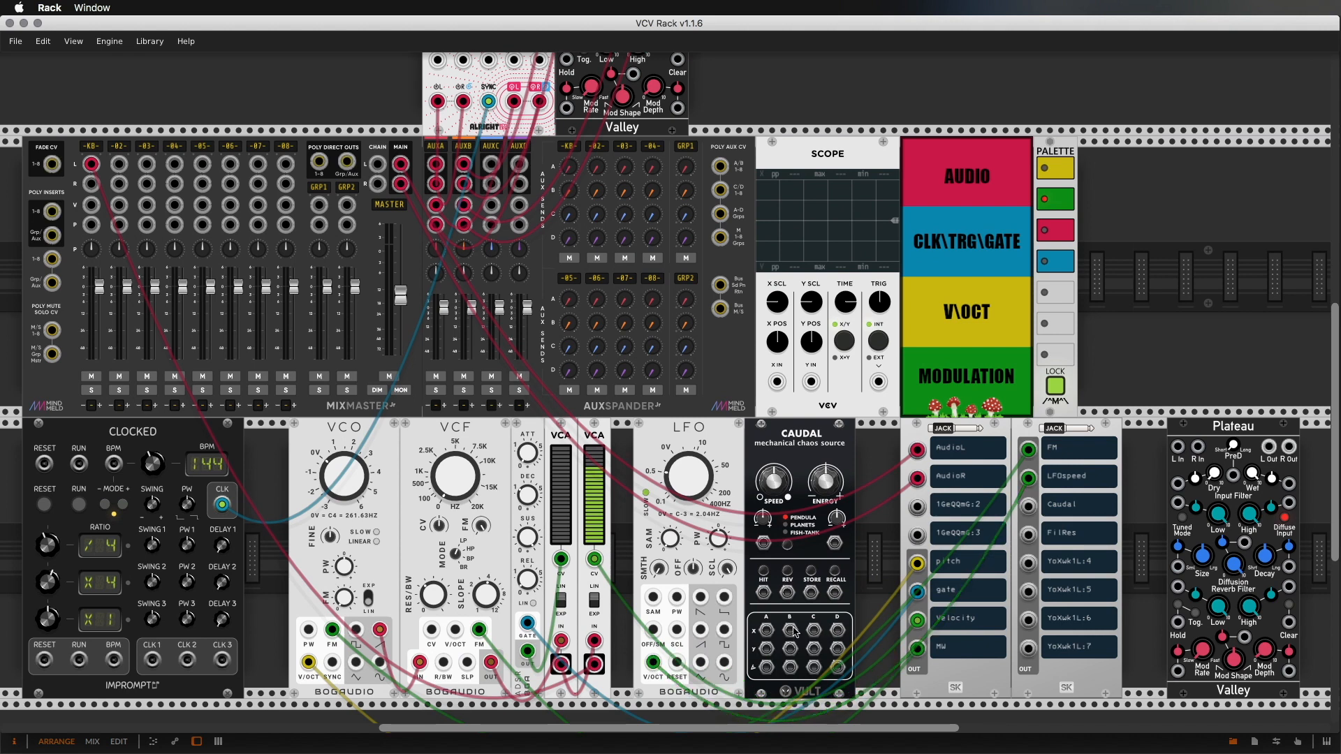
pyautogui.moveTo(1028, 508); pyautogui.dragTo(763, 542)
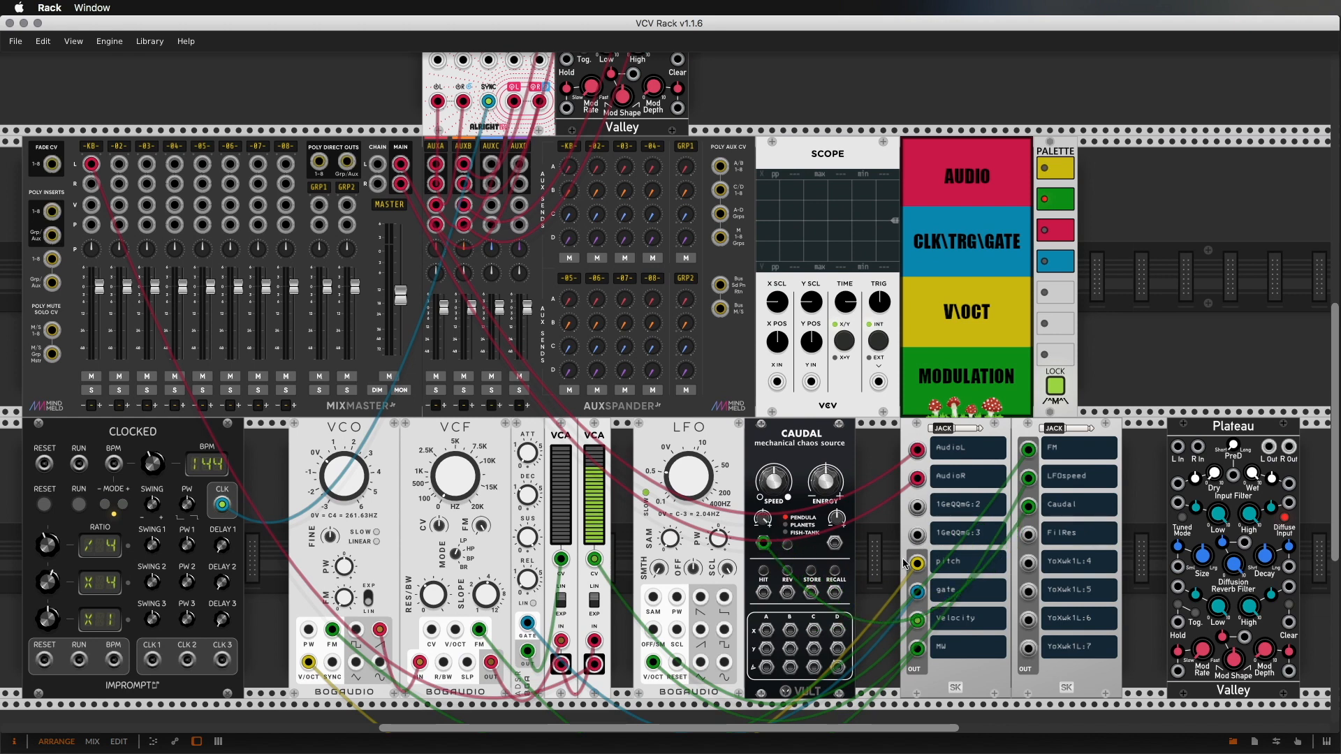
pyautogui.moveTo(1030, 537); pyautogui.dragTo(450, 672)
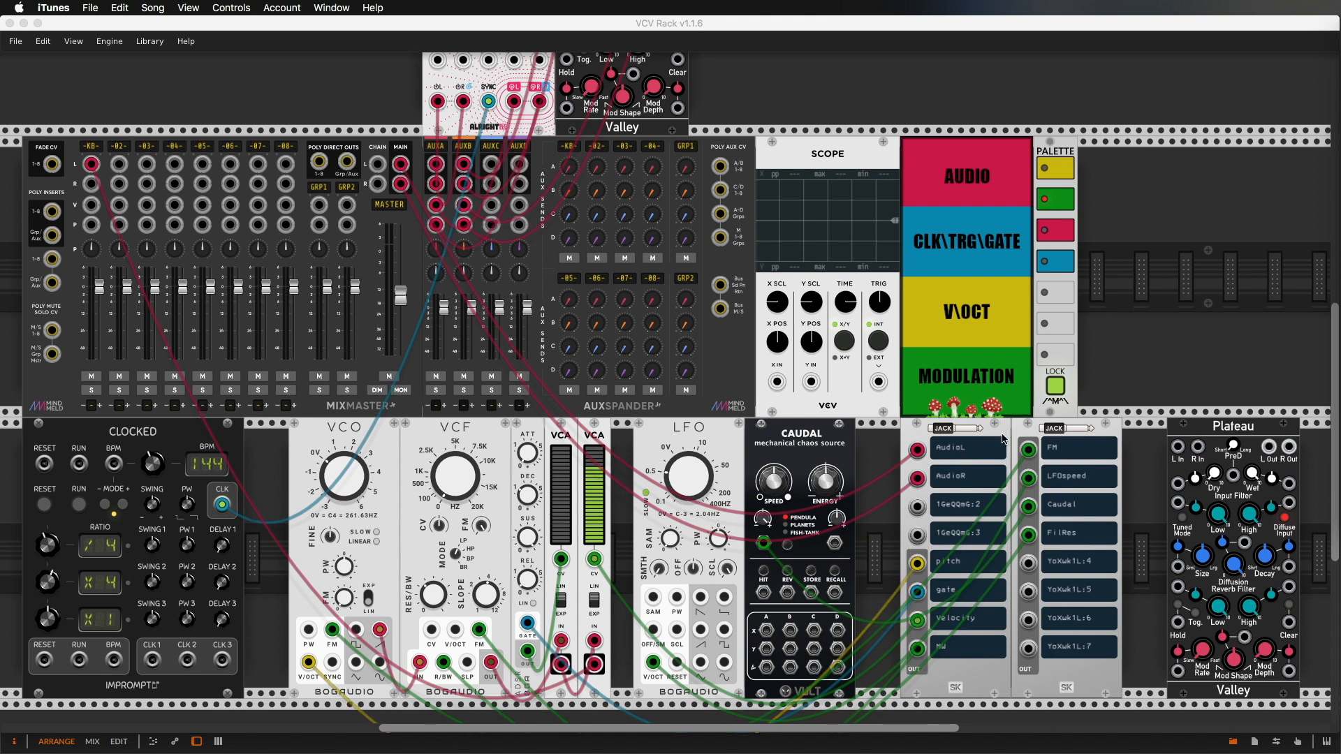
# Step: Name the third and fourth ports of the first JACK module lfo and caudal
pyautogui.doubleClick(993, 512)
pyautogui.write('l')
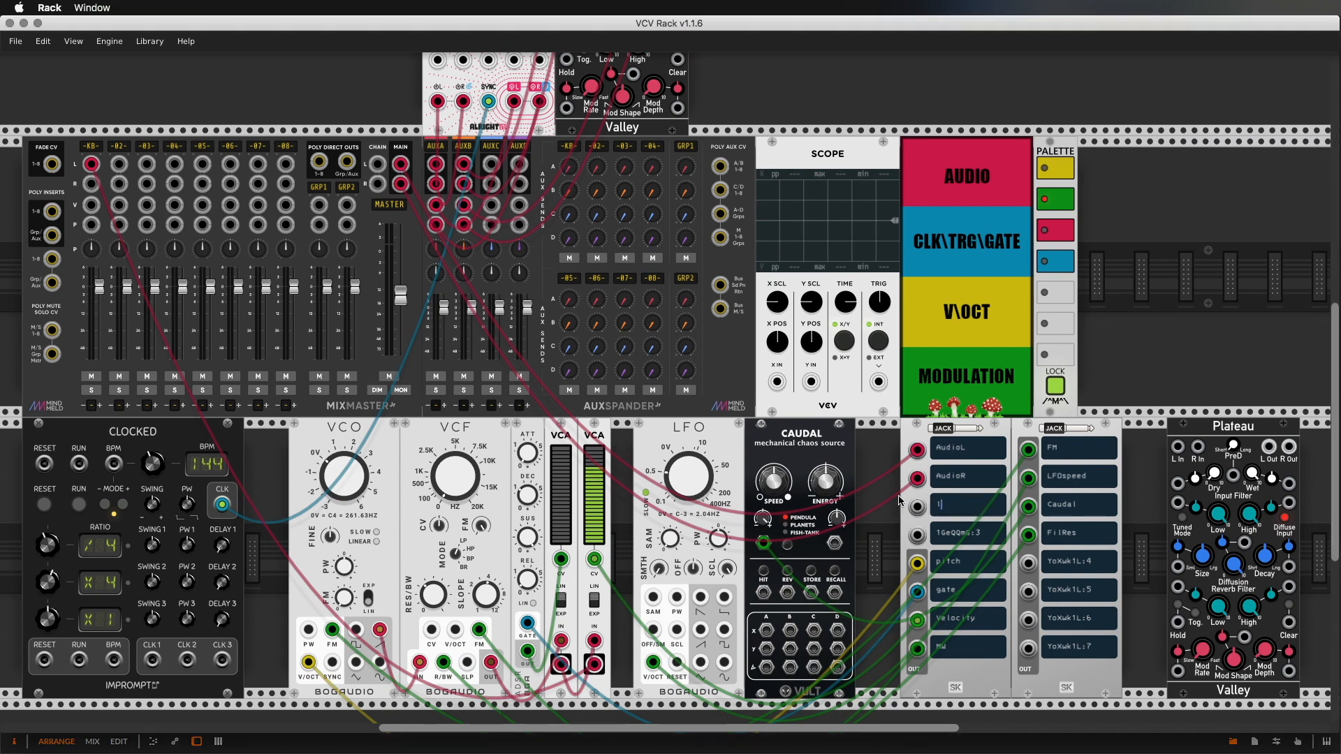
pyautogui.write('fo')
pyautogui.press('Tab')
pyautogui.write('caudal')
pyautogui.moveTo(918, 511)
pyautogui.mouseDown()
pyautogui.moveTo(870, 574)
pyautogui.moveTo(754, 669)
pyautogui.moveTo(725, 662)
pyautogui.moveTo(824, 611)
pyautogui.moveTo(917, 537)
pyautogui.mouseUp()
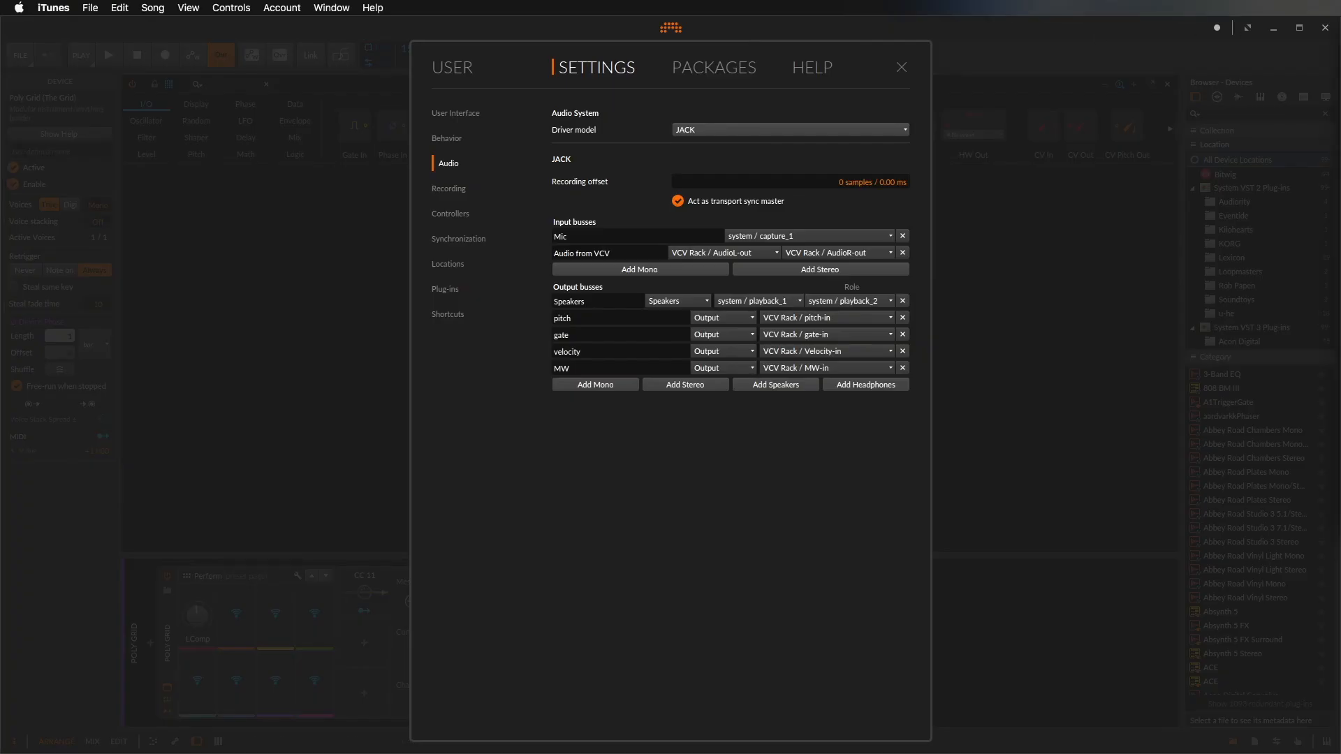
# Step: In Bitwig's audio settings, add mono input busses lfo and caudal, sourced from VCV Rack's lfo-out and caudal-out
pyautogui.click(684, 270)
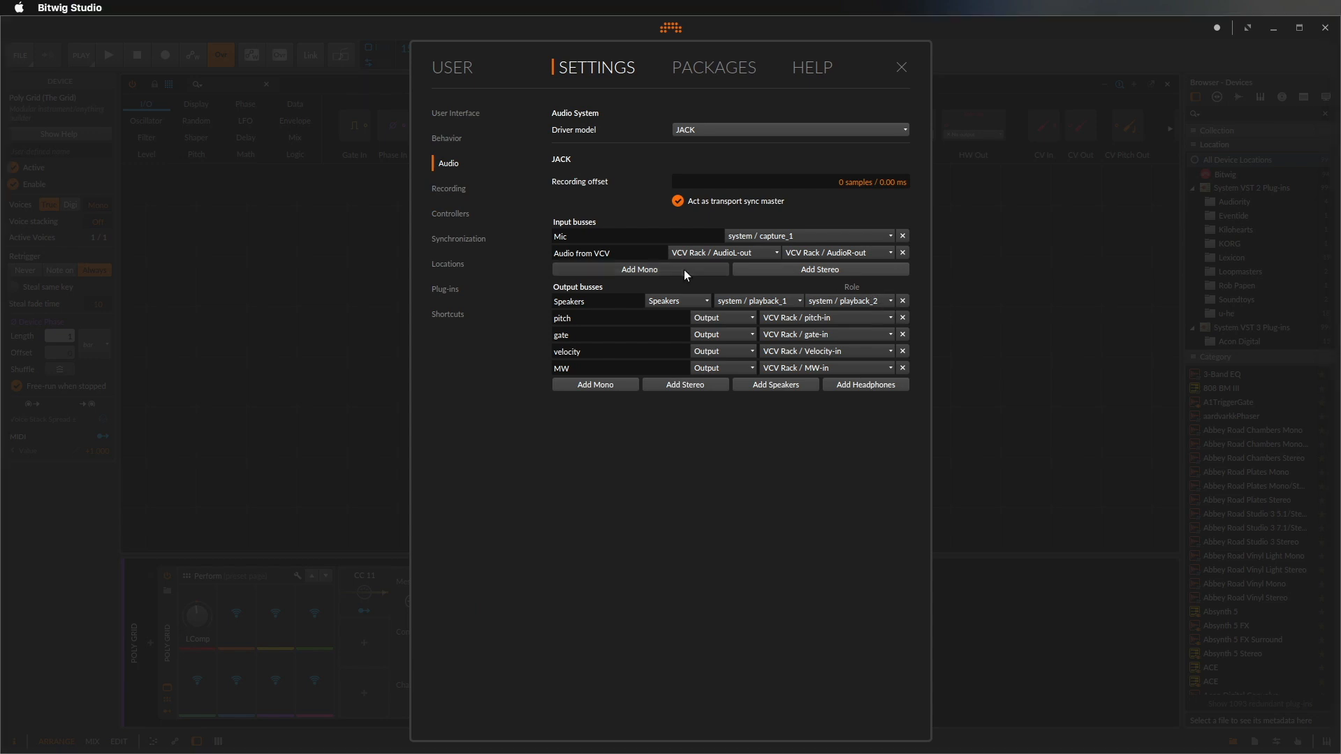
pyautogui.moveTo(634, 268); pyautogui.dragTo(508, 277)
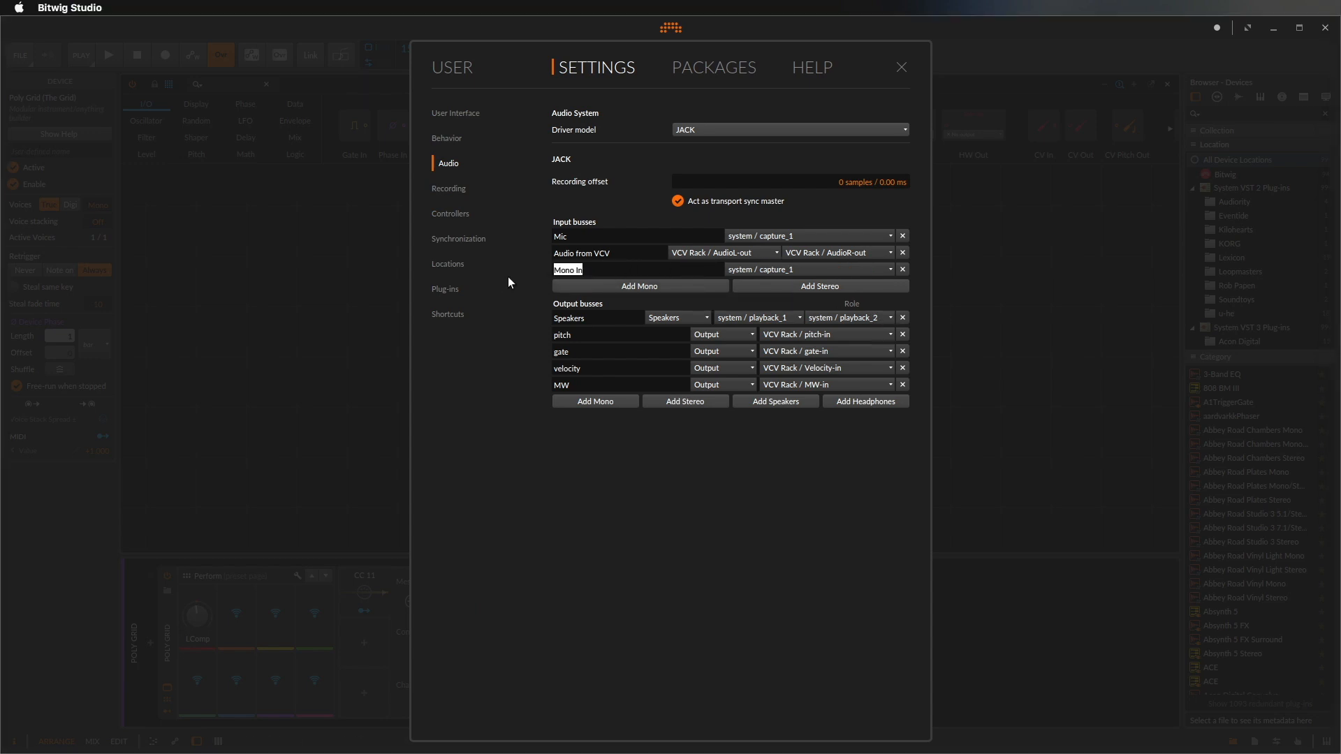
pyautogui.write('lfo')
pyautogui.click(810, 270)
pyautogui.click(928, 376)
pyautogui.click(639, 286)
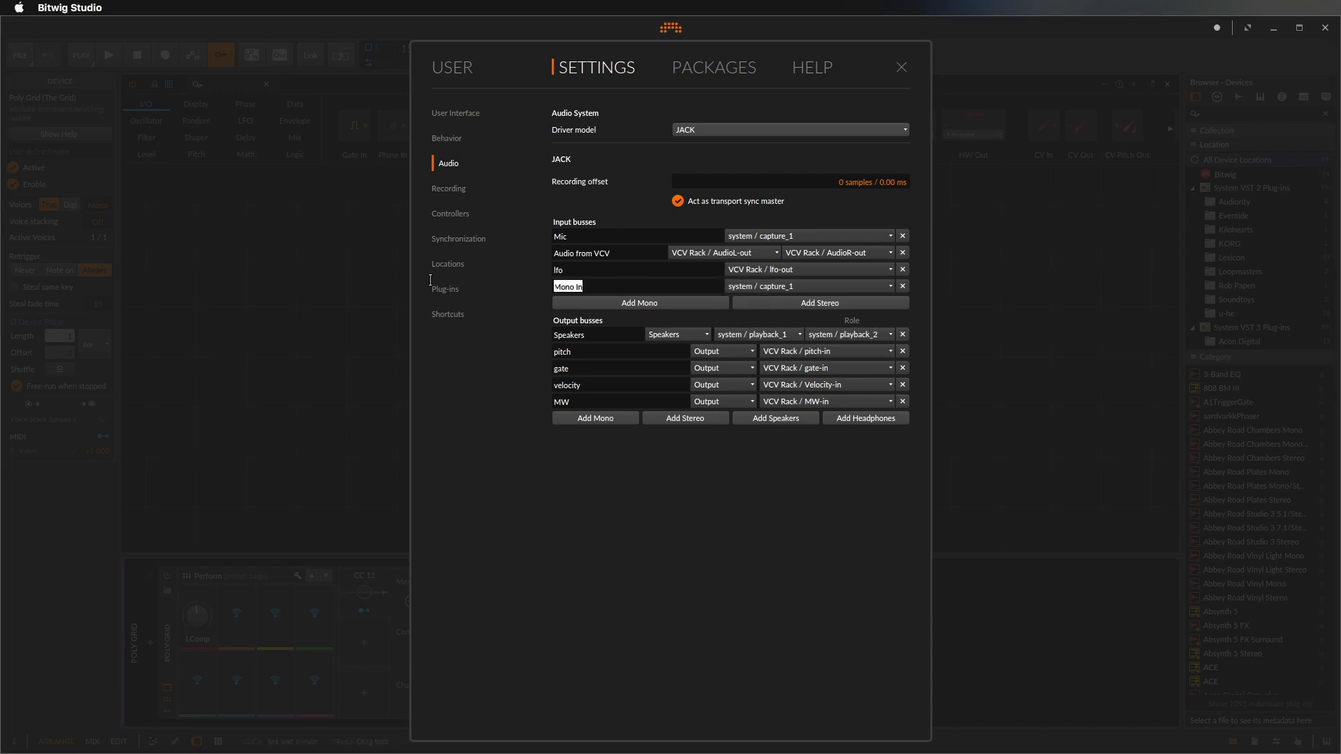
pyautogui.click(810, 286)
pyautogui.click(925, 366)
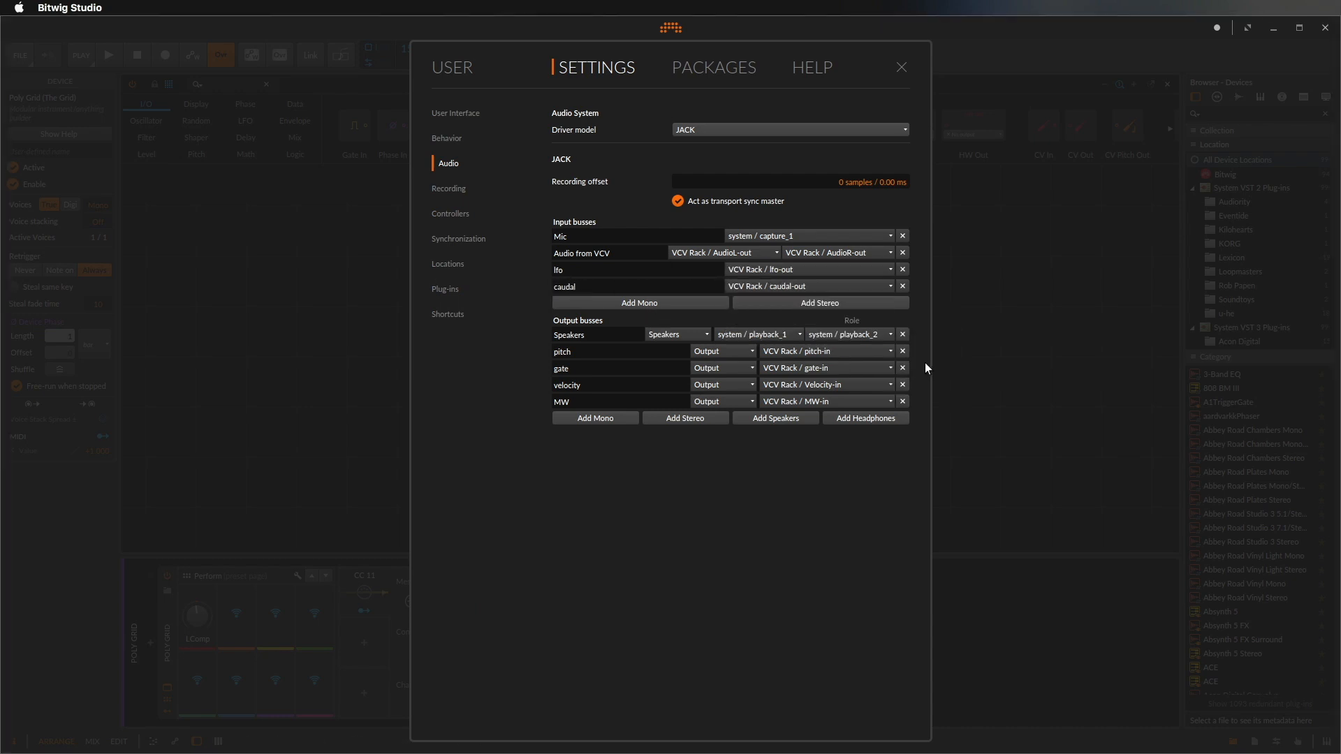
# Step: Add a mono output bus named FM and route it to VCV Rack / FM-in
pyautogui.click(619, 421)
pyautogui.moveTo(618, 420); pyautogui.dragTo(495, 420)
pyautogui.write('FM')
pyautogui.click(802, 422)
pyautogui.moveTo(873, 471)
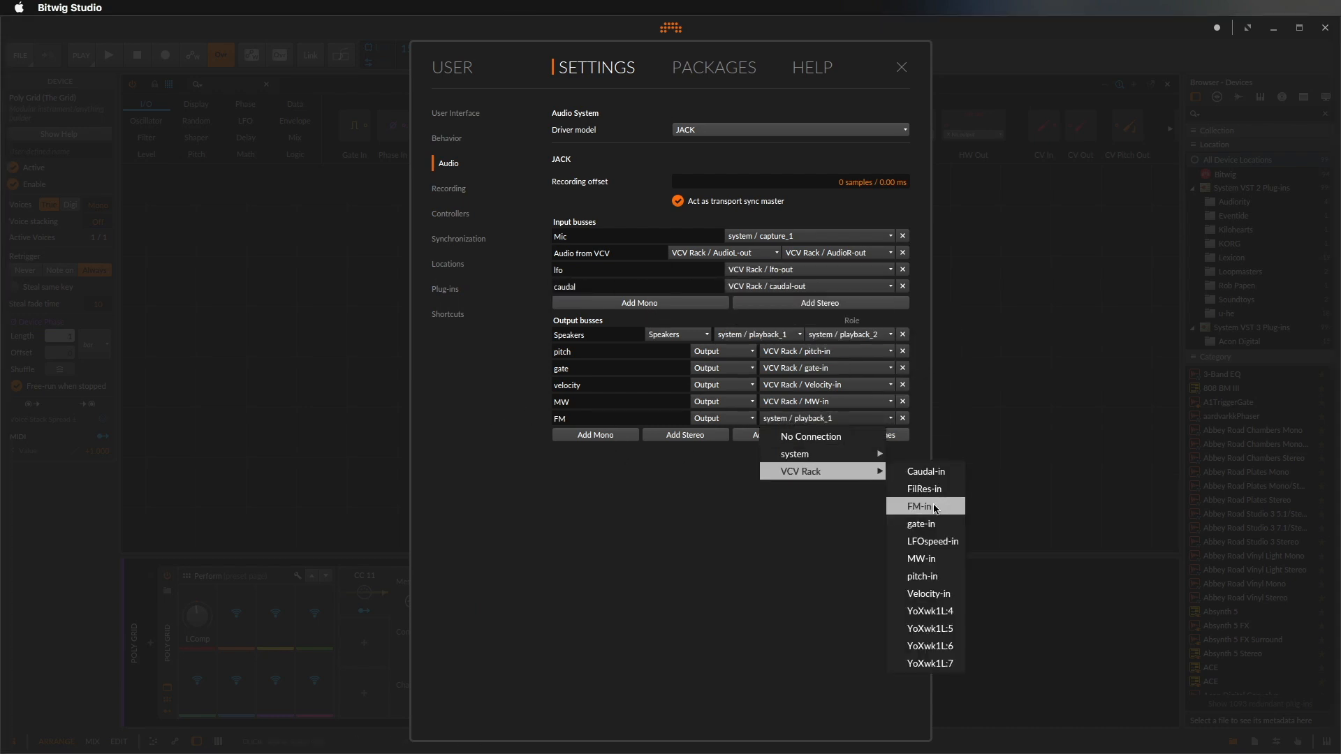
pyautogui.click(936, 509)
# Step: Add a mono output bus named LFOspeed and route it to VCV Rack / LFOspeed-in
pyautogui.click(595, 435)
pyautogui.moveTo(595, 434); pyautogui.dragTo(484, 435)
pyautogui.write('LFOspeed')
pyautogui.click(824, 435)
pyautogui.moveTo(814, 489)
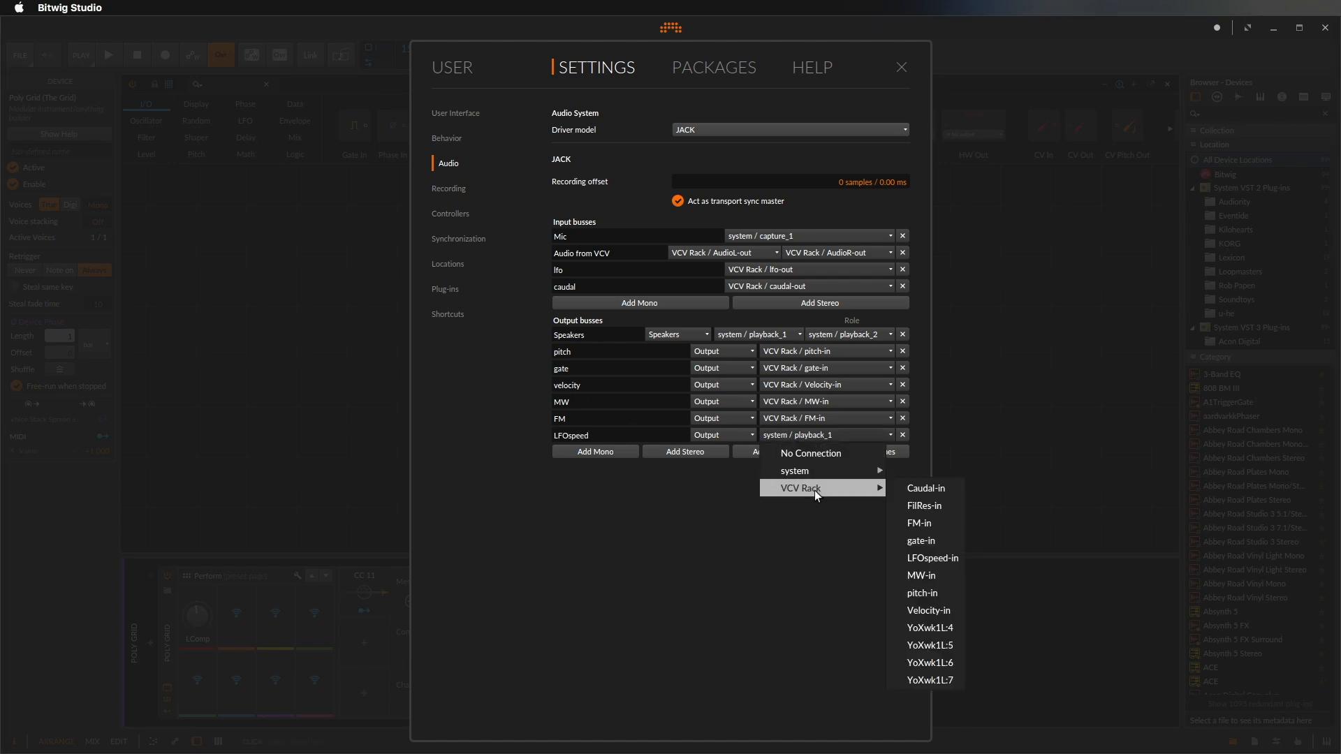
pyautogui.click(932, 558)
# Step: Add a mono output bus named Caudalspeed and route it to VCV Rack / Caudal-in
pyautogui.click(595, 451)
pyautogui.moveTo(594, 451); pyautogui.dragTo(467, 446)
pyautogui.write('Caudalspeed')
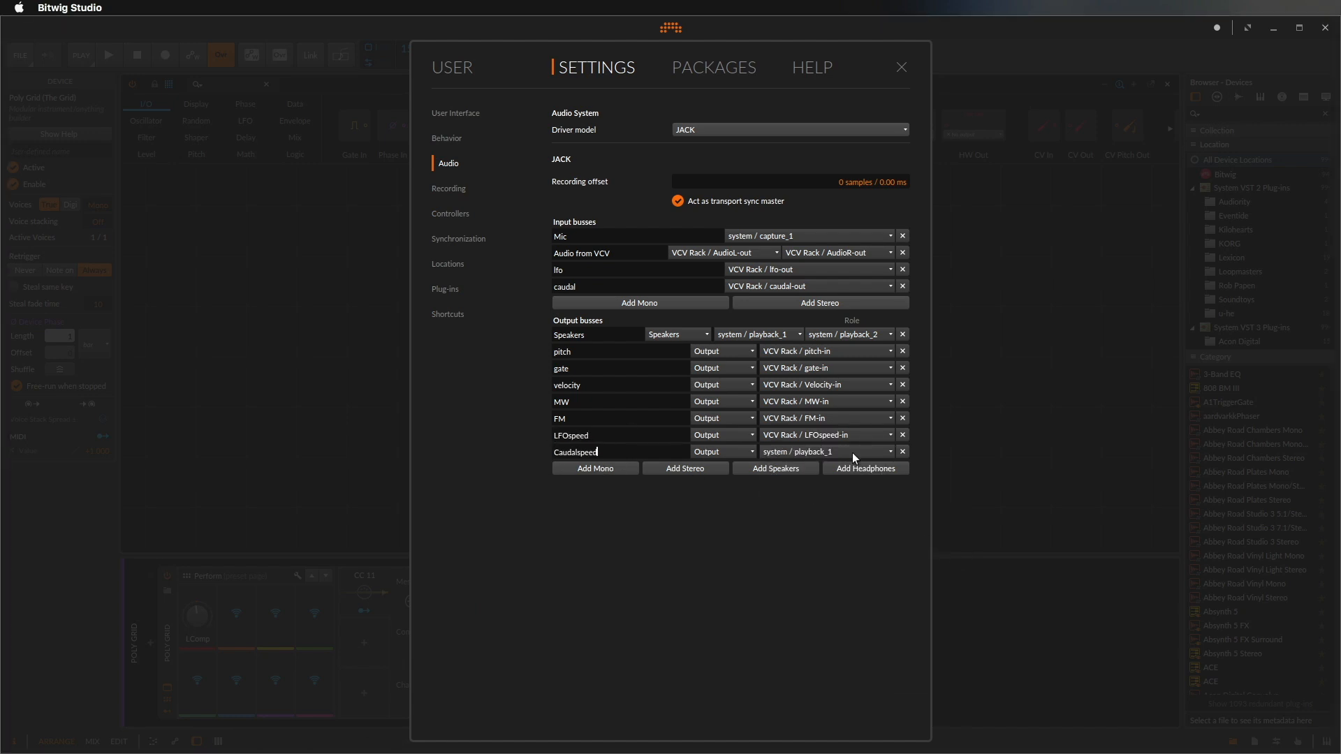
pyautogui.click(852, 452)
pyautogui.click(932, 515)
# Step: Add a mono output bus named FilterRes routed to VCV Rack / FilRes-in, and close the settings
pyautogui.click(618, 470)
pyautogui.moveTo(617, 469); pyautogui.dragTo(493, 469)
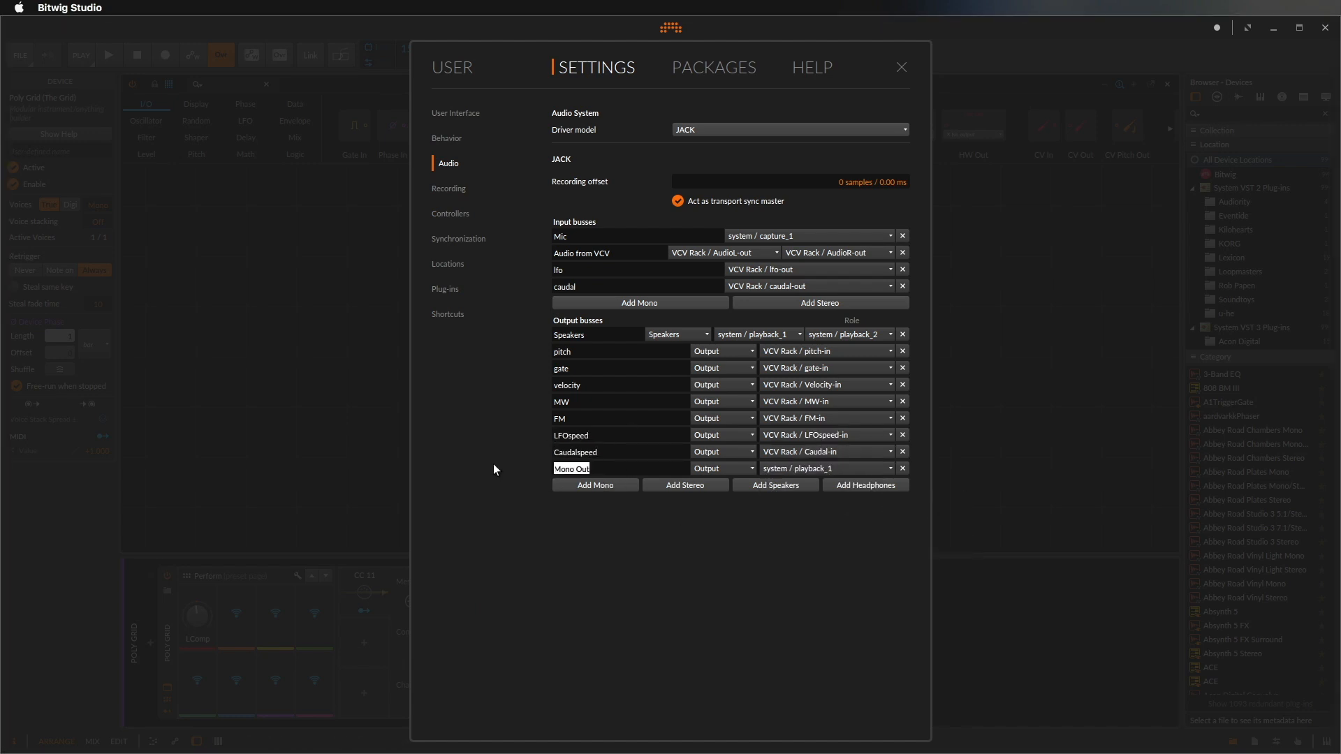
pyautogui.write('FilterRes')
pyautogui.click(824, 469)
pyautogui.moveTo(819, 526)
pyautogui.click(924, 539)
pyautogui.click(901, 70)
# Step: Add a Sine oscillator to the Poly Grid beside the CV modules and set its pitch offset to -12.00 st
pyautogui.press('super+Tab')
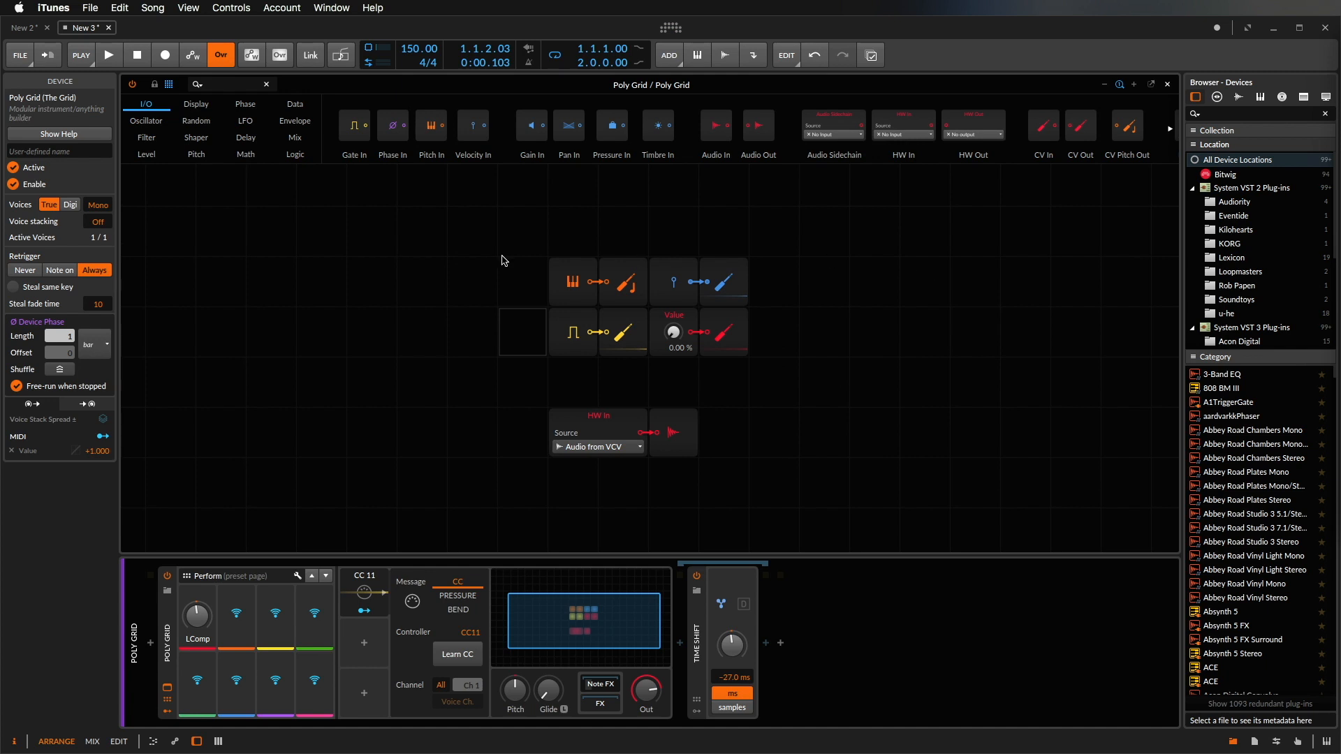
pyautogui.click(148, 123)
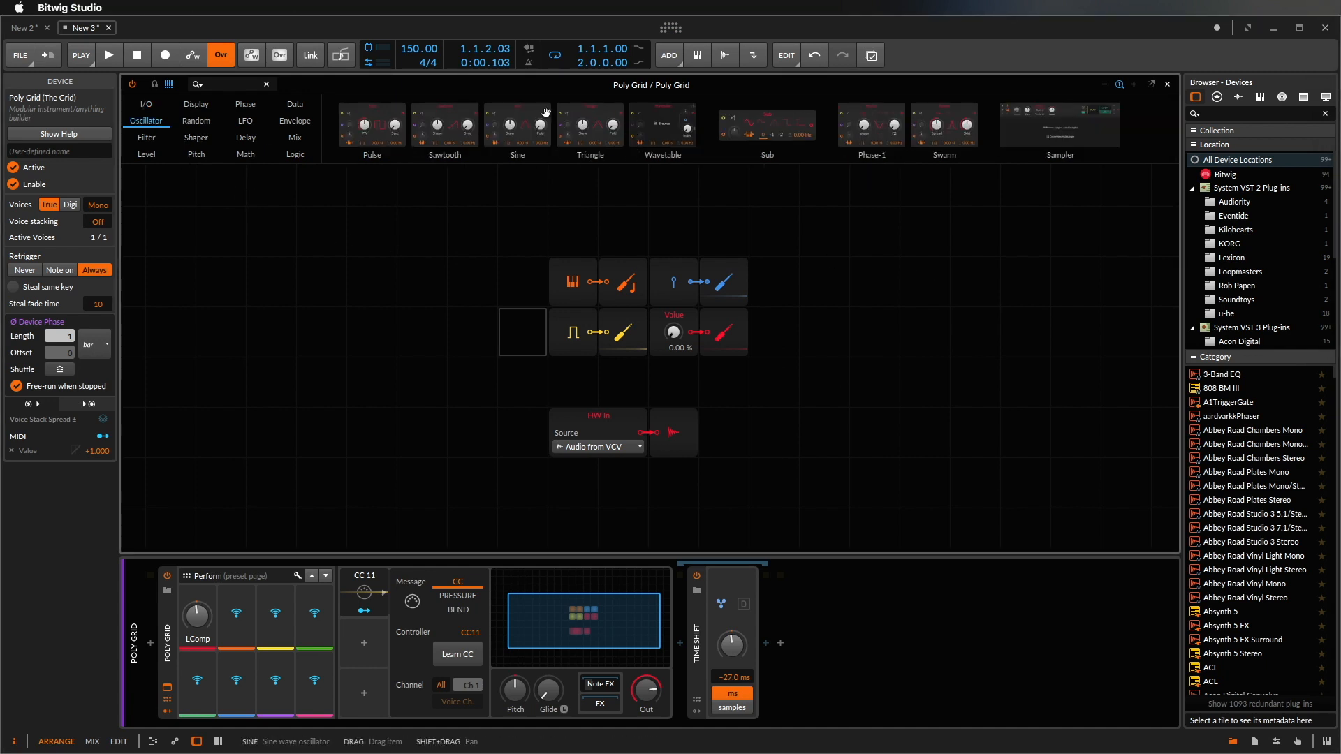
pyautogui.moveTo(525, 116); pyautogui.dragTo(866, 266)
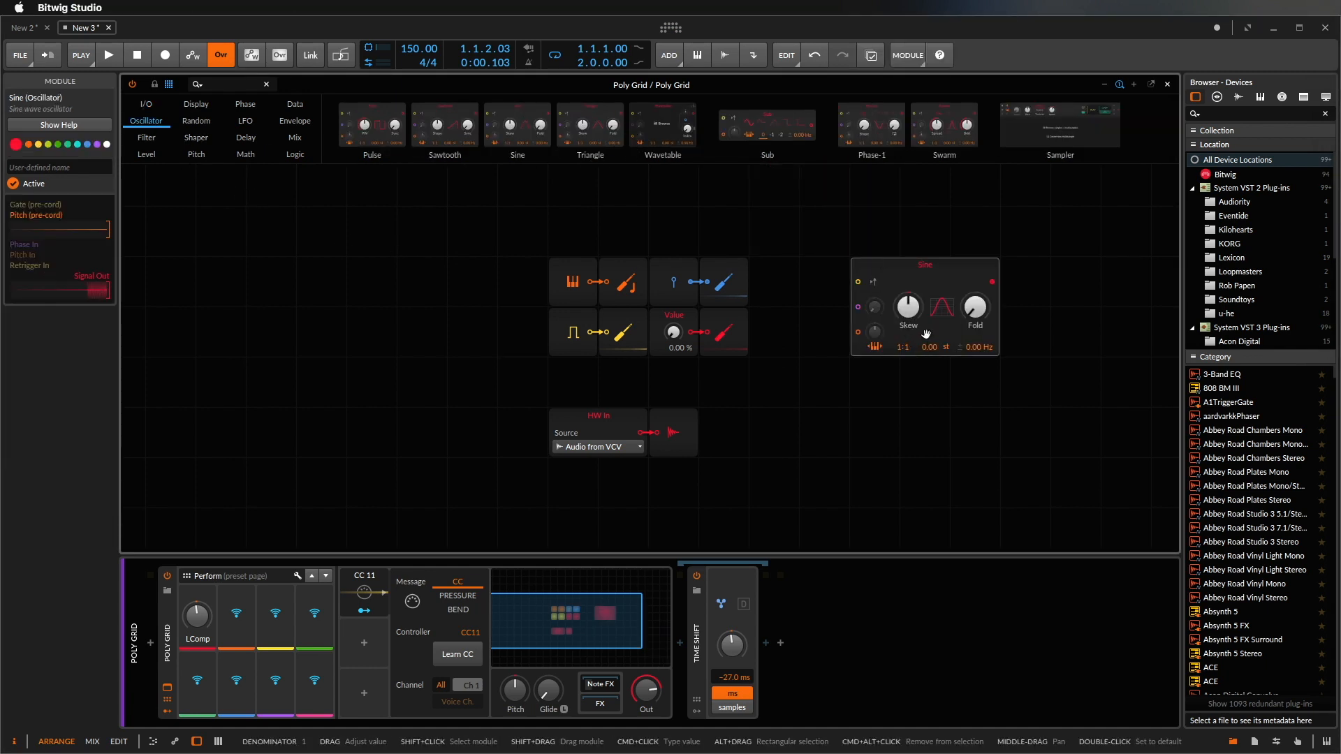
pyautogui.moveTo(925, 348); pyautogui.dragTo(925, 377)
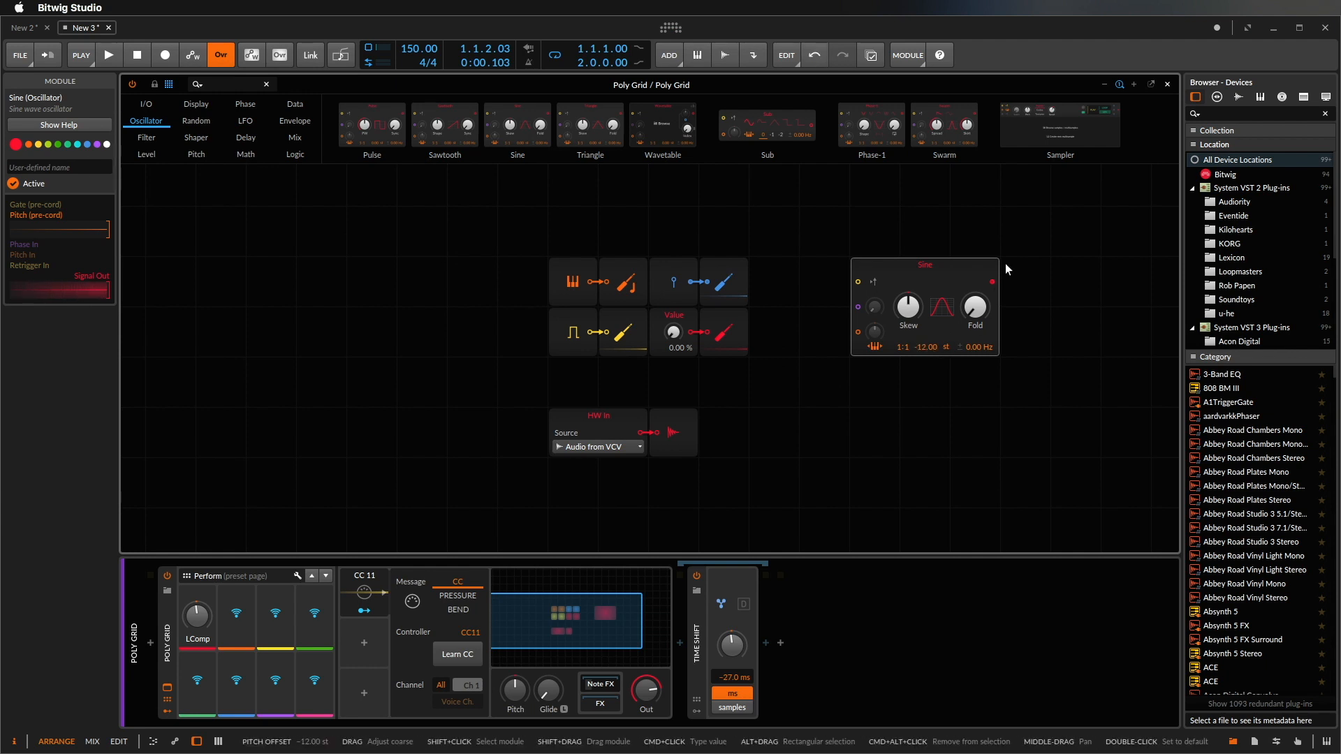
# Step: Connect an HW Out module after the Sine oscillator and set its output to FM
pyautogui.click(145, 105)
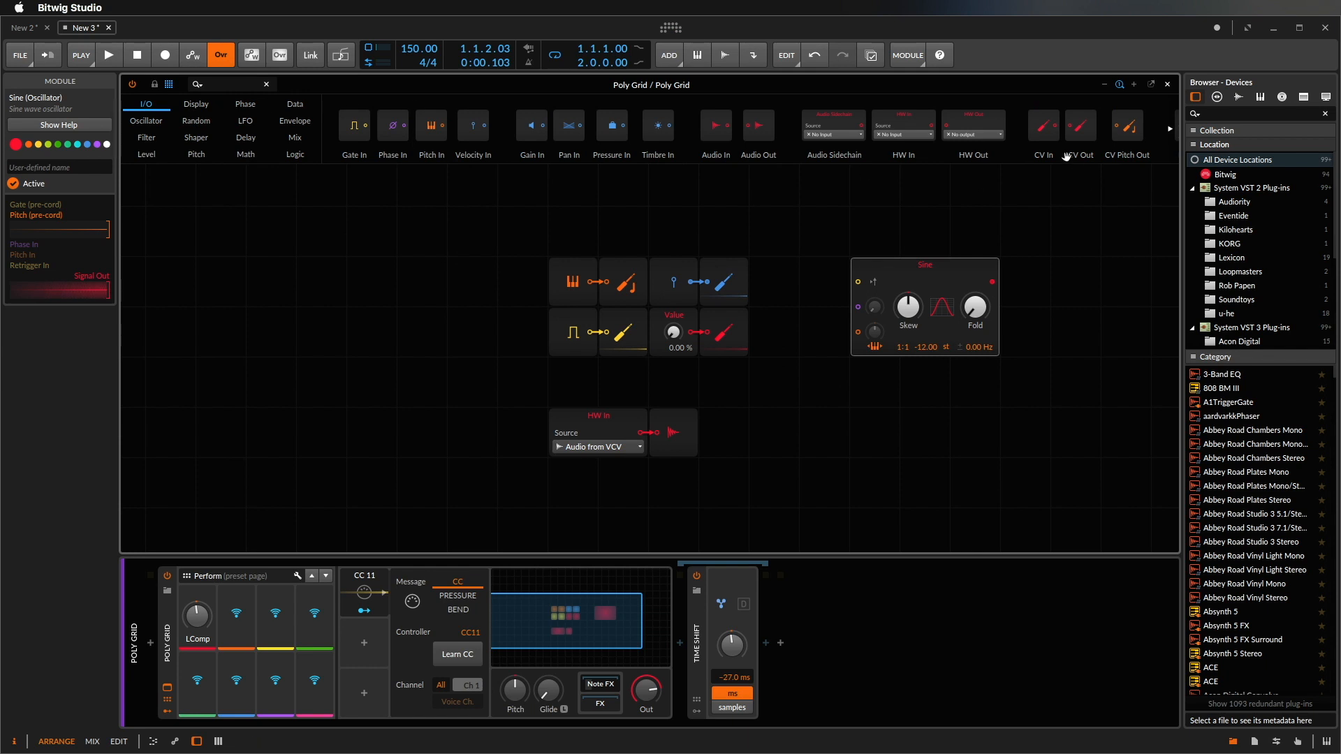
pyautogui.moveTo(973, 125); pyautogui.dragTo(994, 289)
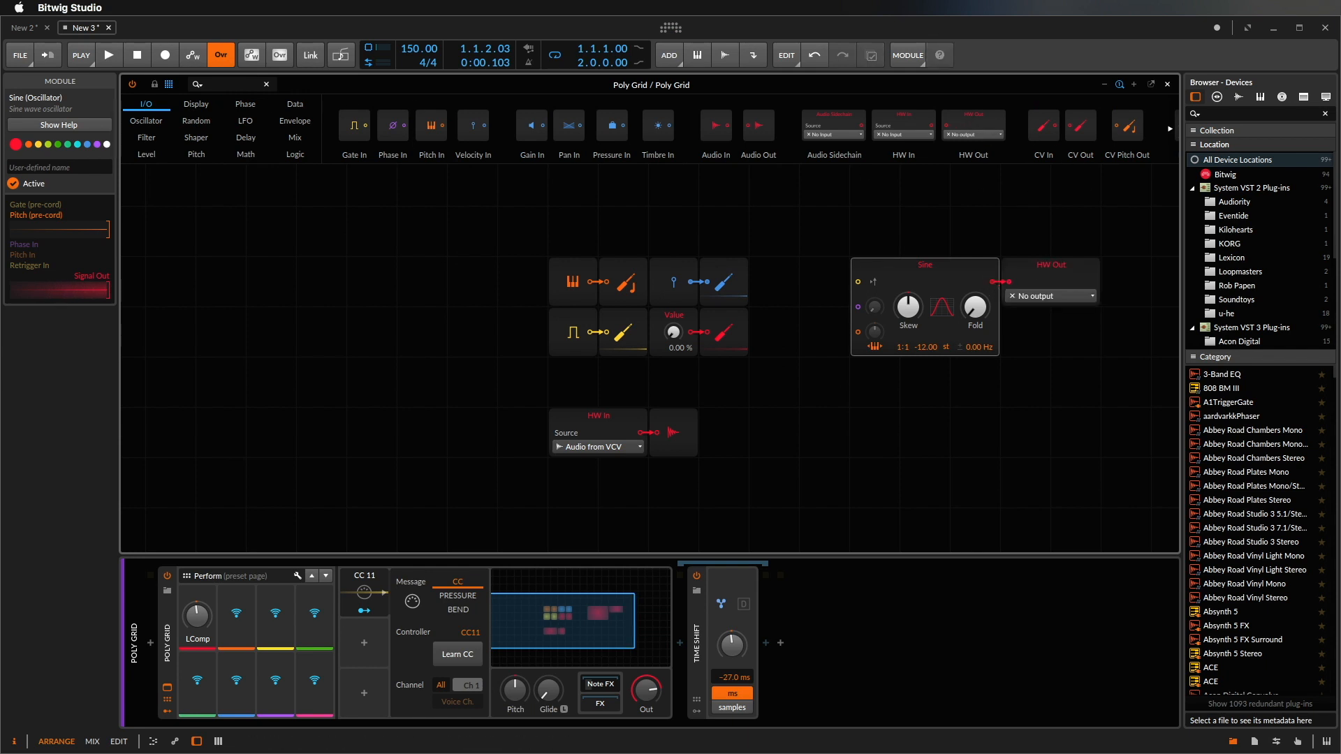
pyautogui.press('super+Tab')
pyautogui.click(1053, 301)
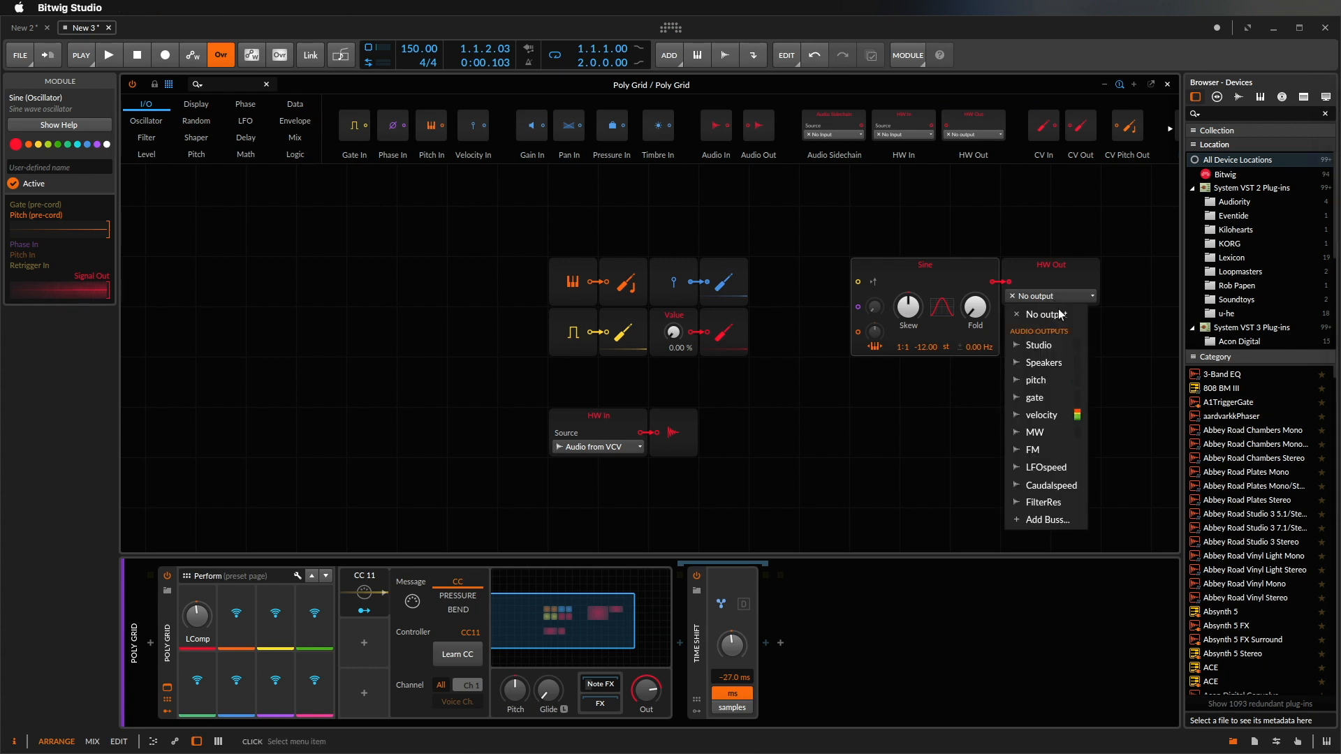
pyautogui.click(1054, 449)
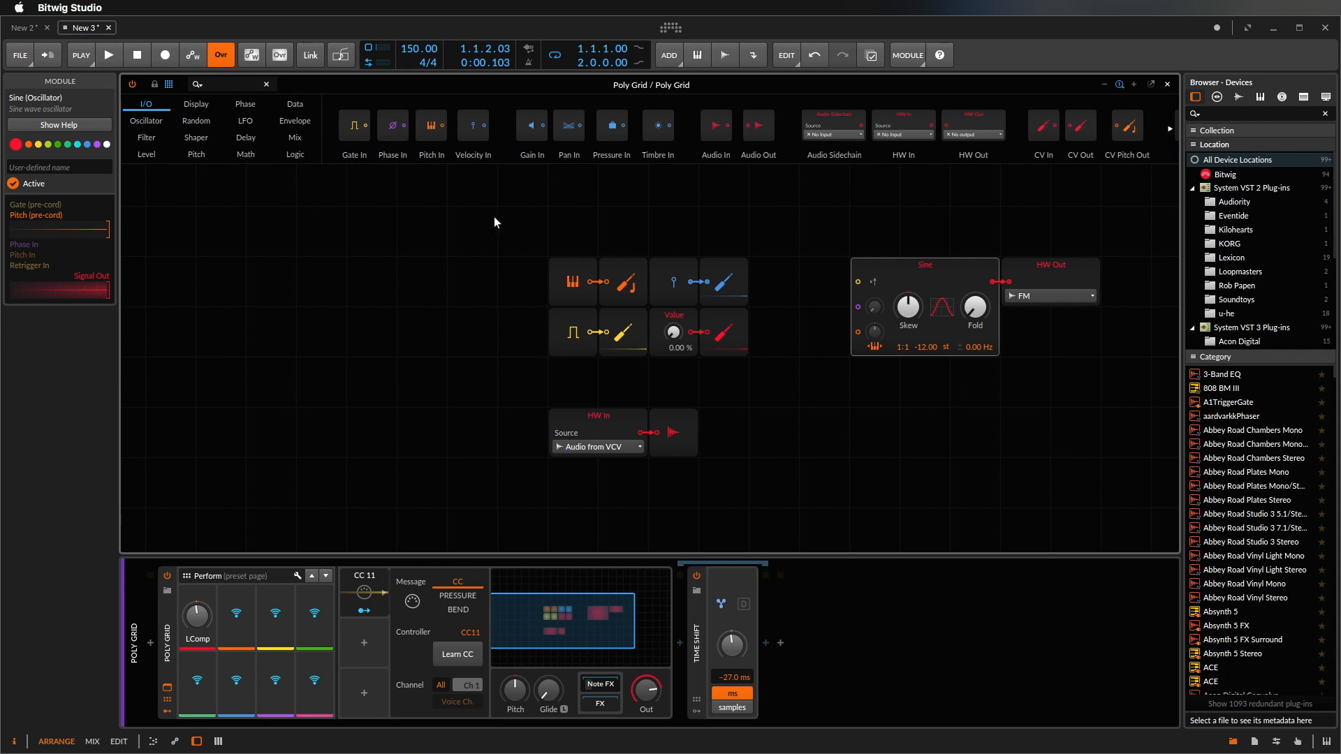
# Step: Add a Dice module below the Sine oscillator, triggered by a Transport module of length 1/16th with free-run when stopped disabled
pyautogui.click(210, 121)
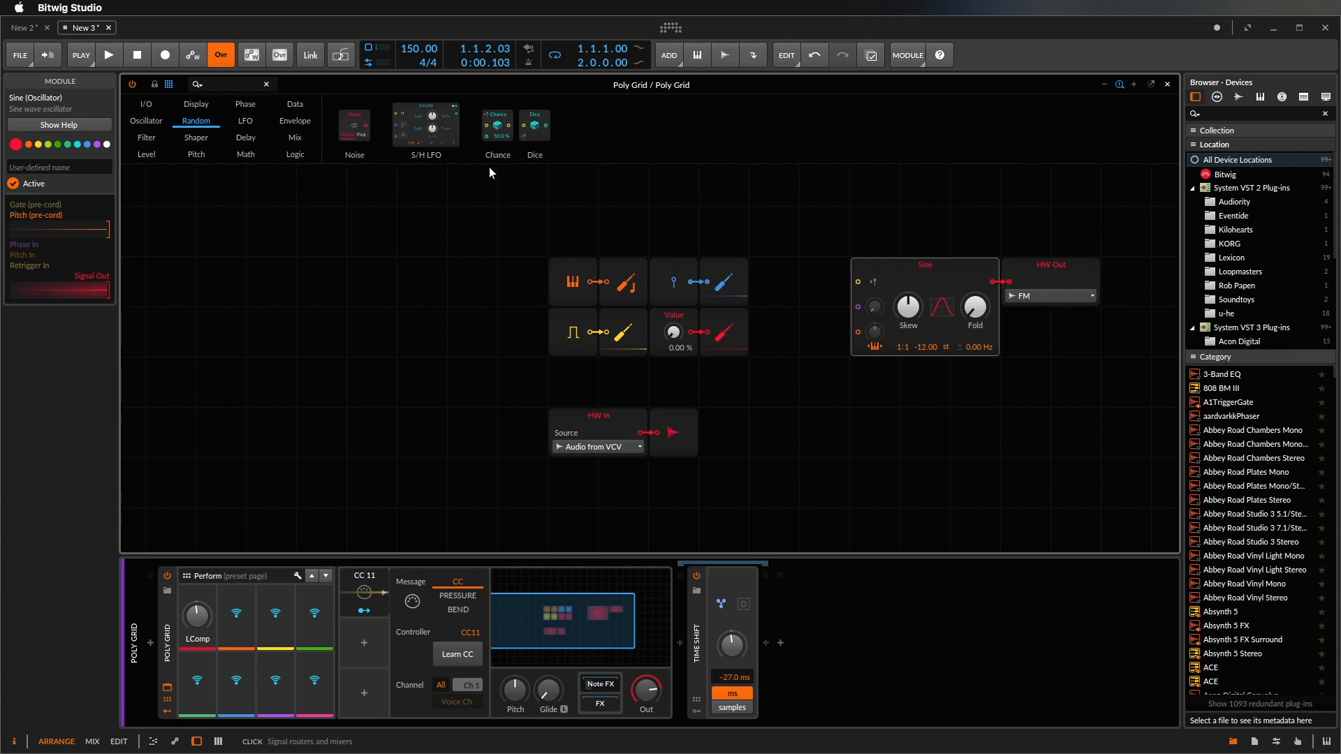
pyautogui.moveTo(537, 115); pyautogui.dragTo(925, 382)
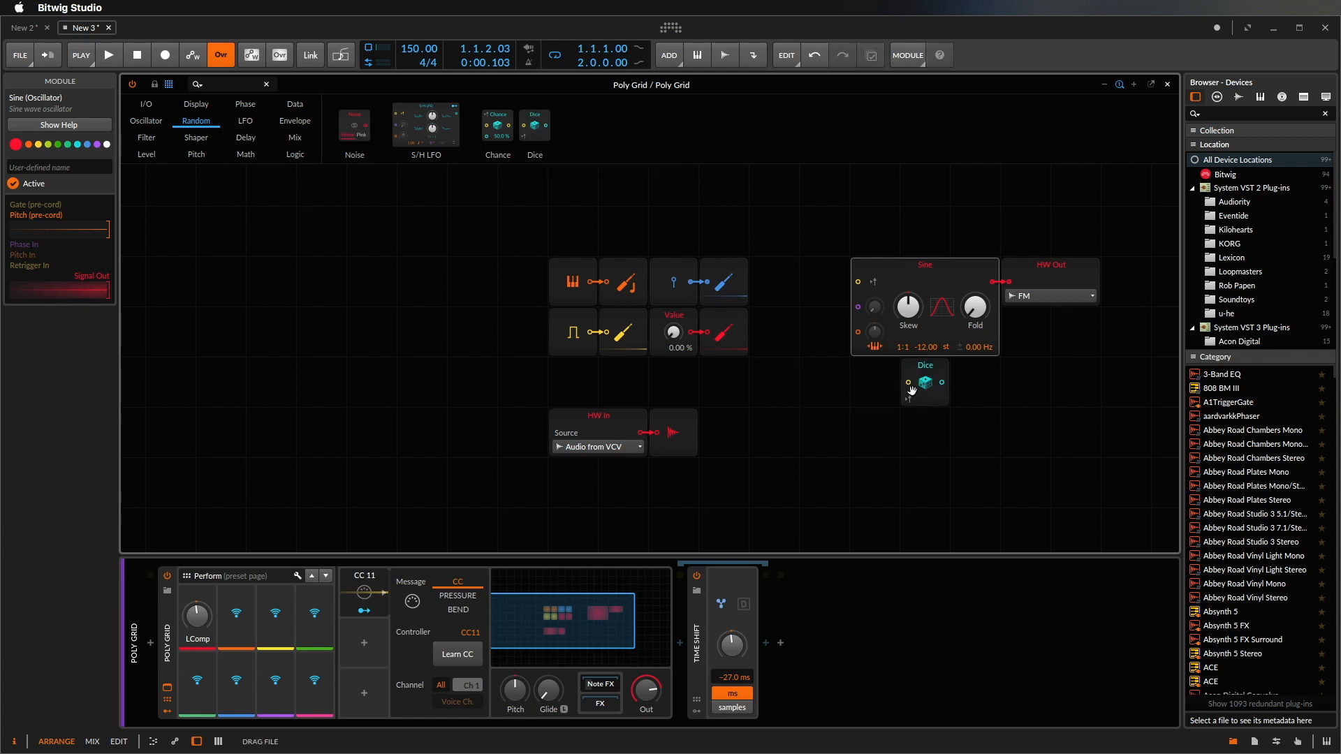
pyautogui.click(245, 120)
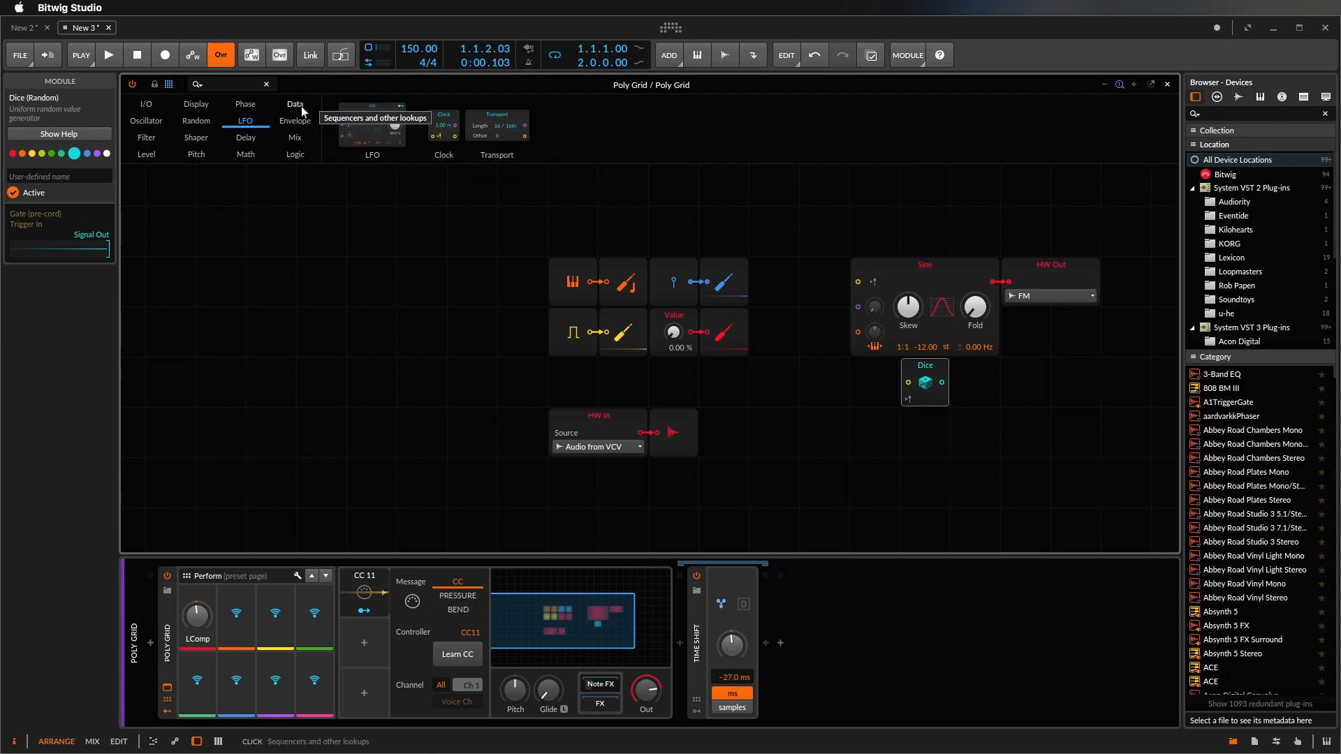
pyautogui.moveTo(496, 124); pyautogui.dragTo(848, 429)
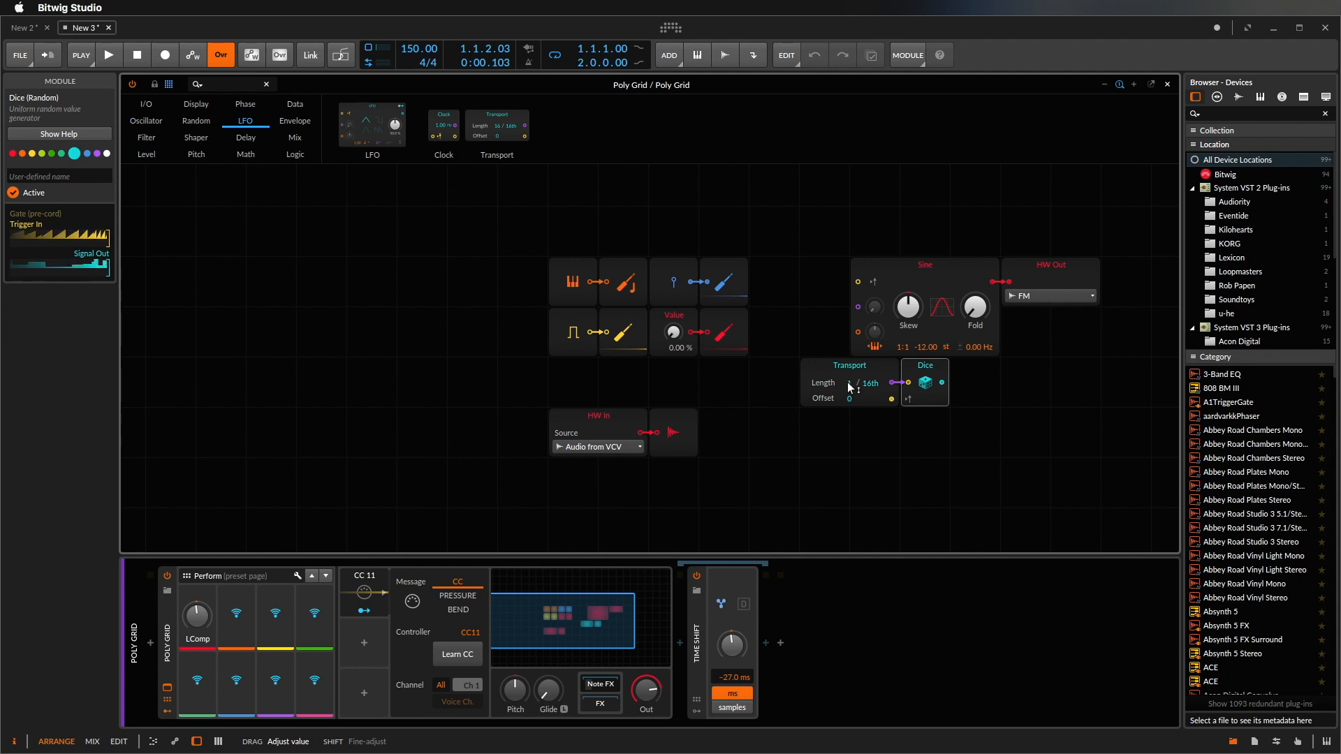
pyautogui.click(887, 366)
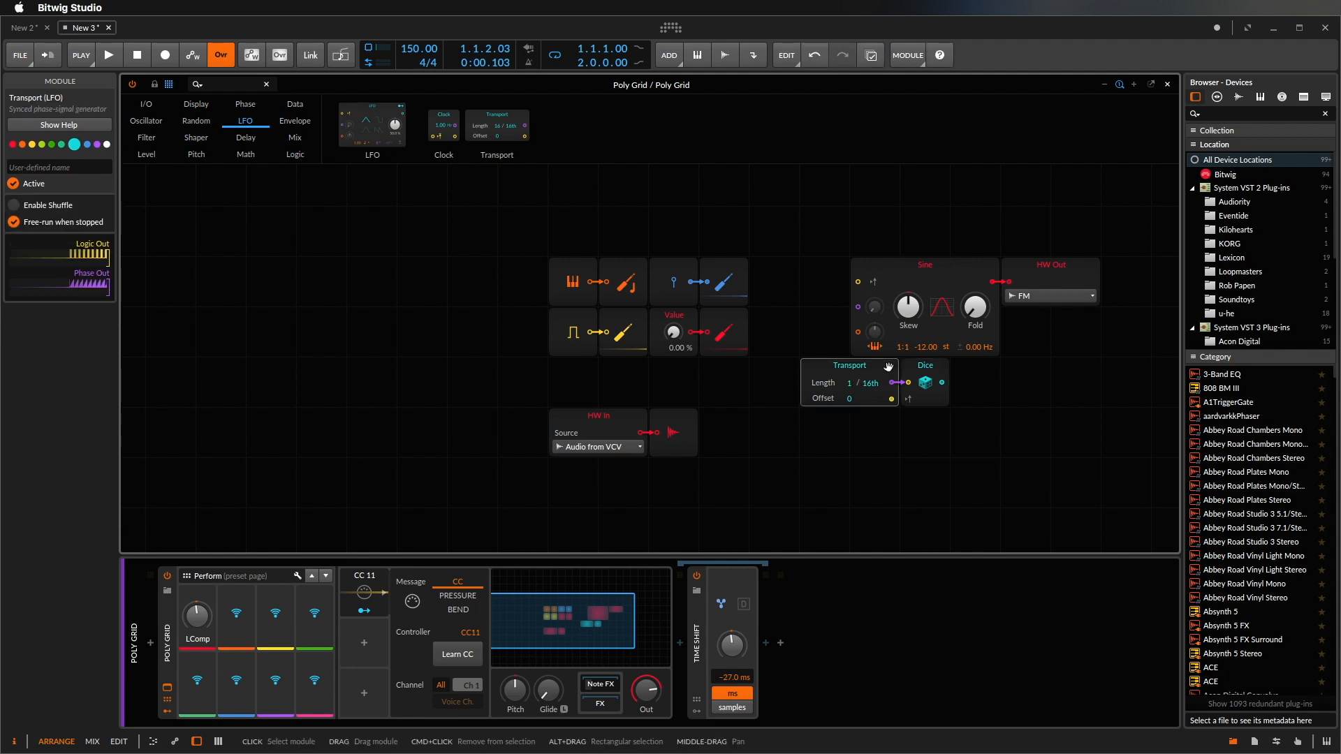
pyautogui.click(14, 222)
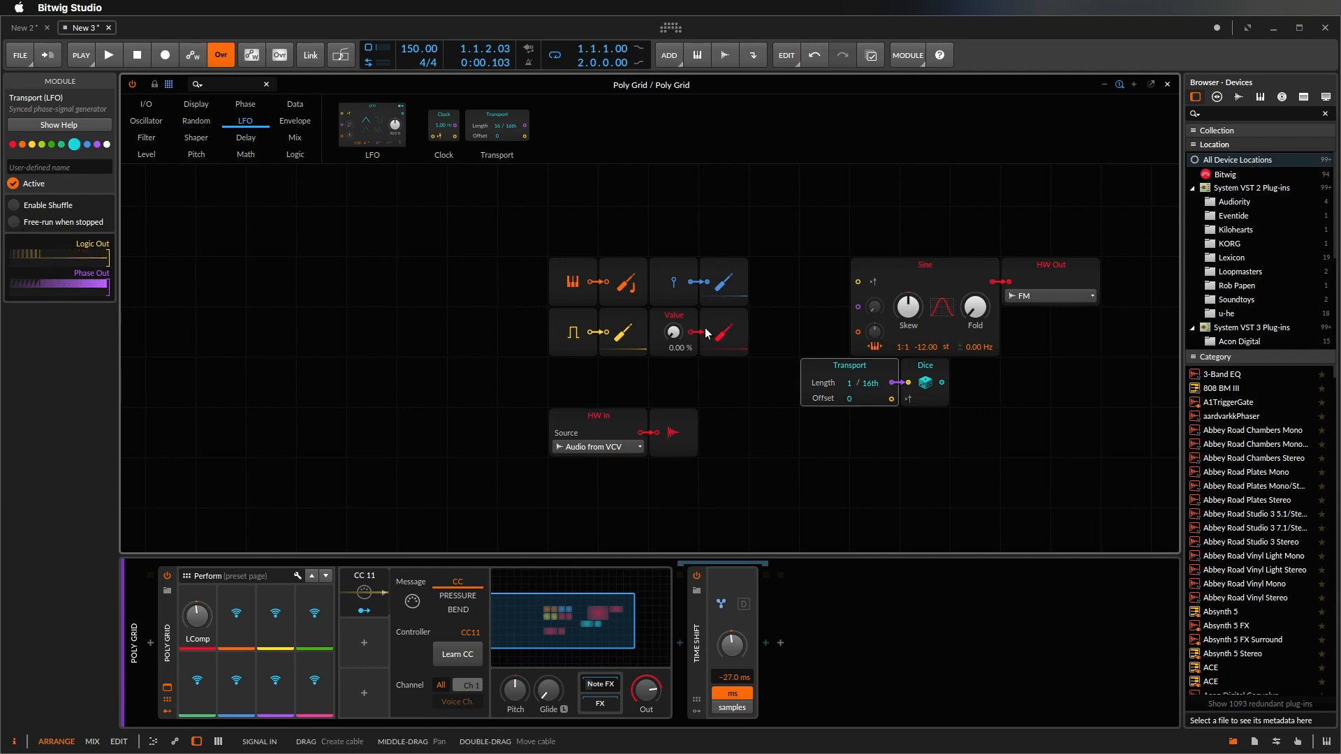
# Step: Connect a CV Out module after the Dice module and set its destination to LFOspeed
pyautogui.click(937, 368)
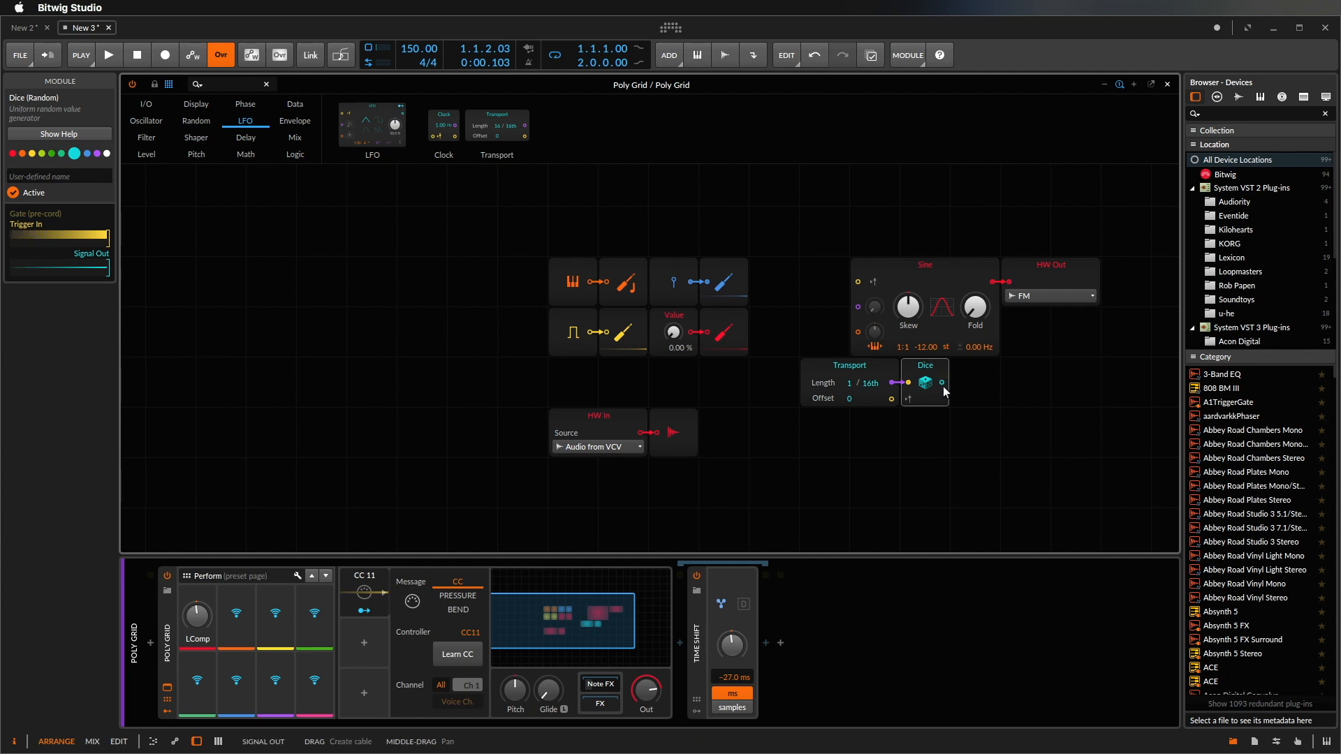
pyautogui.click(144, 102)
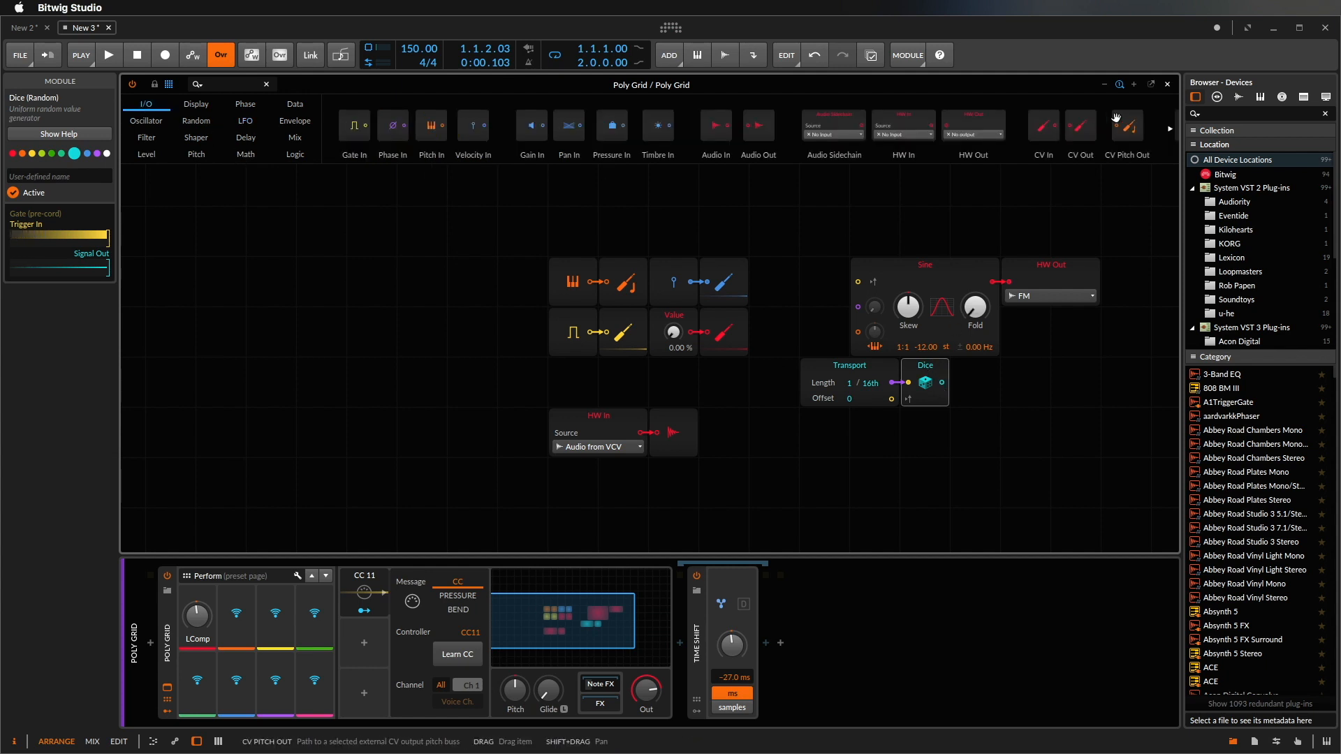
pyautogui.moveTo(1081, 134); pyautogui.dragTo(942, 382)
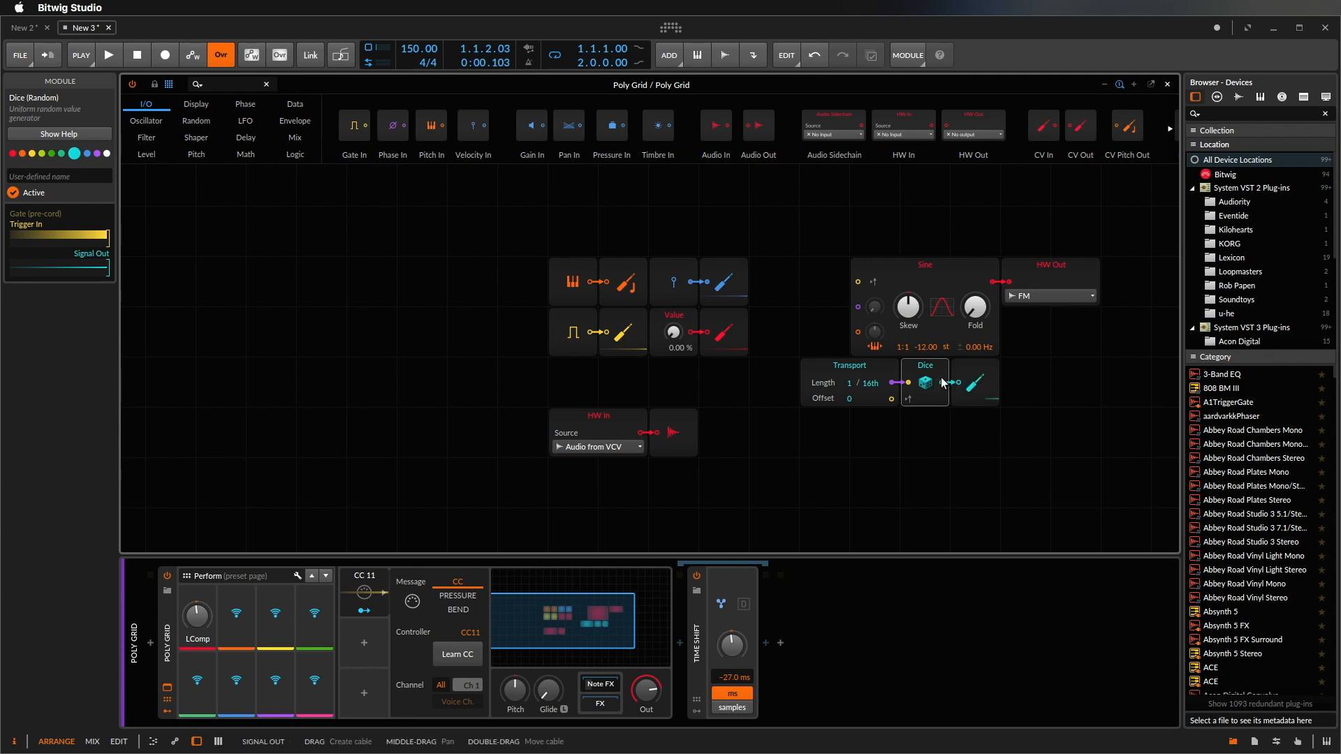
pyautogui.click(960, 390)
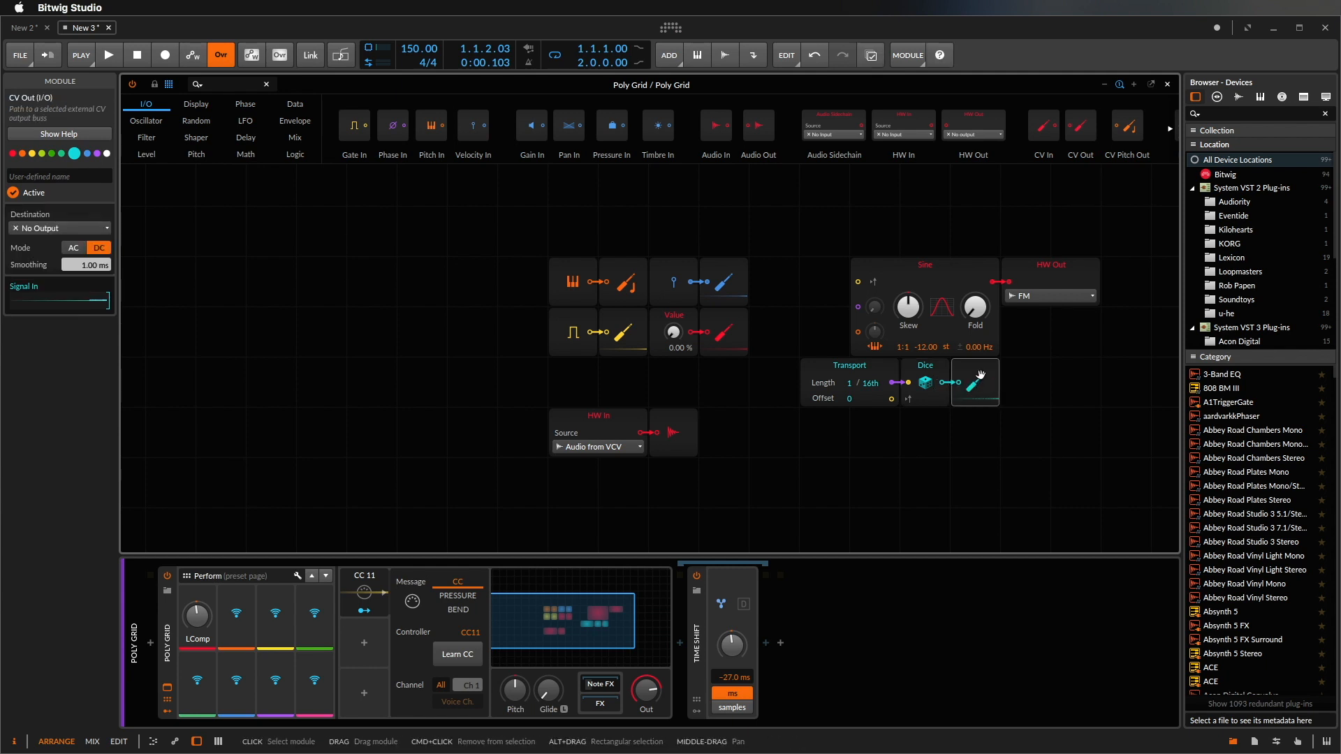
pyautogui.click(103, 229)
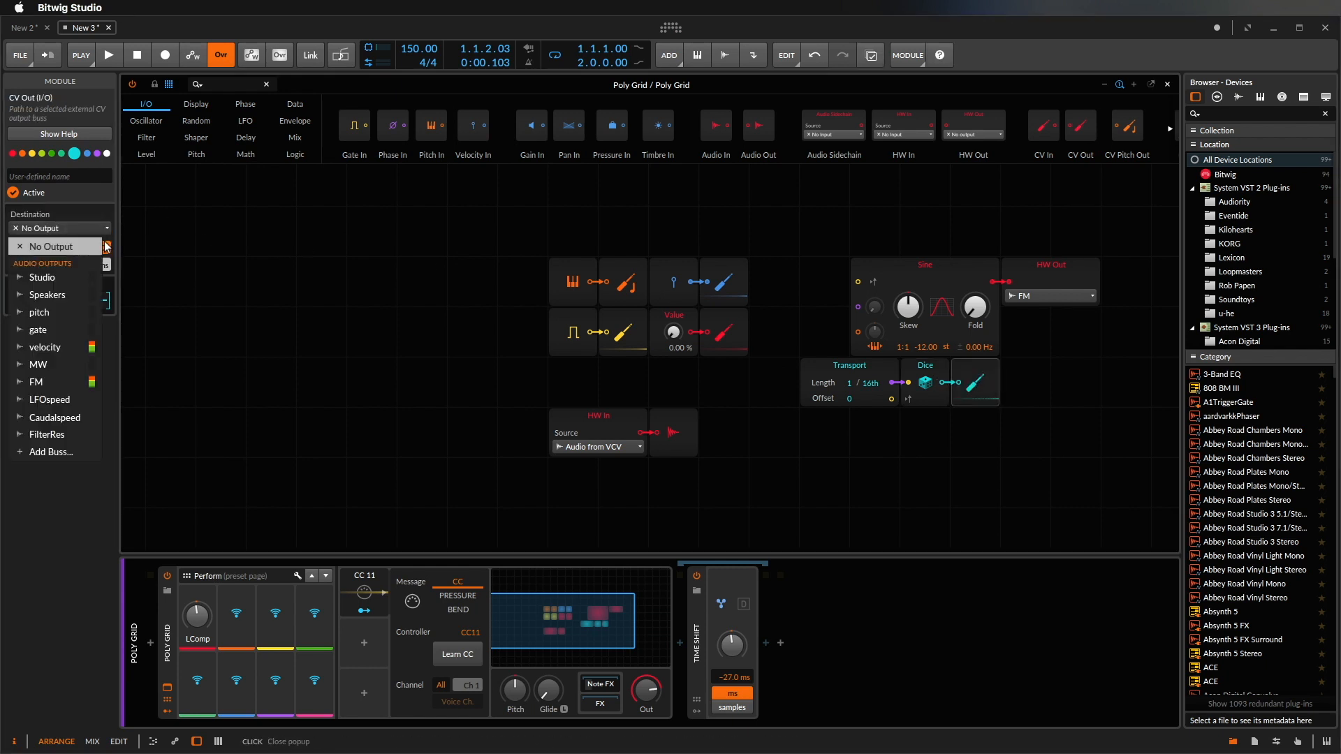
pyautogui.click(68, 404)
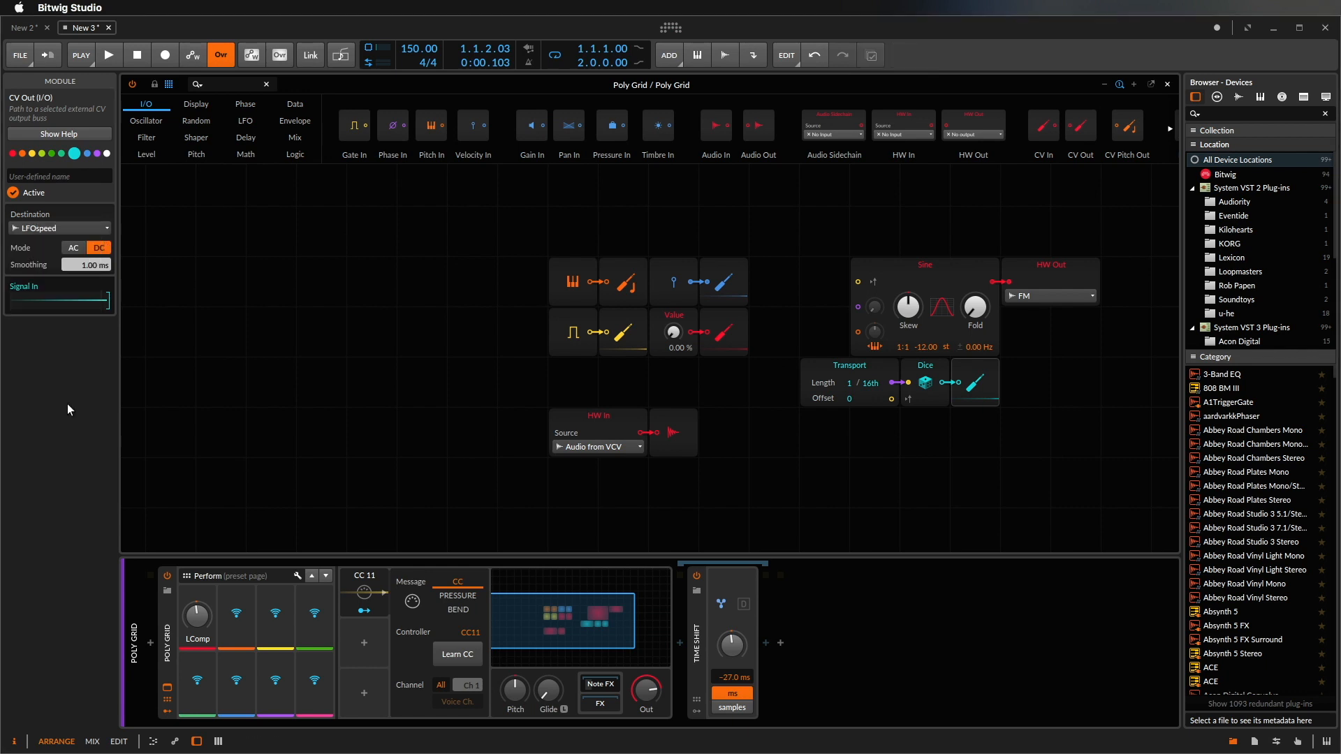
# Step: Add a Random modulator to the Poly Grid device in the slot below the CC 11 modulator
pyautogui.press('super+Tab')
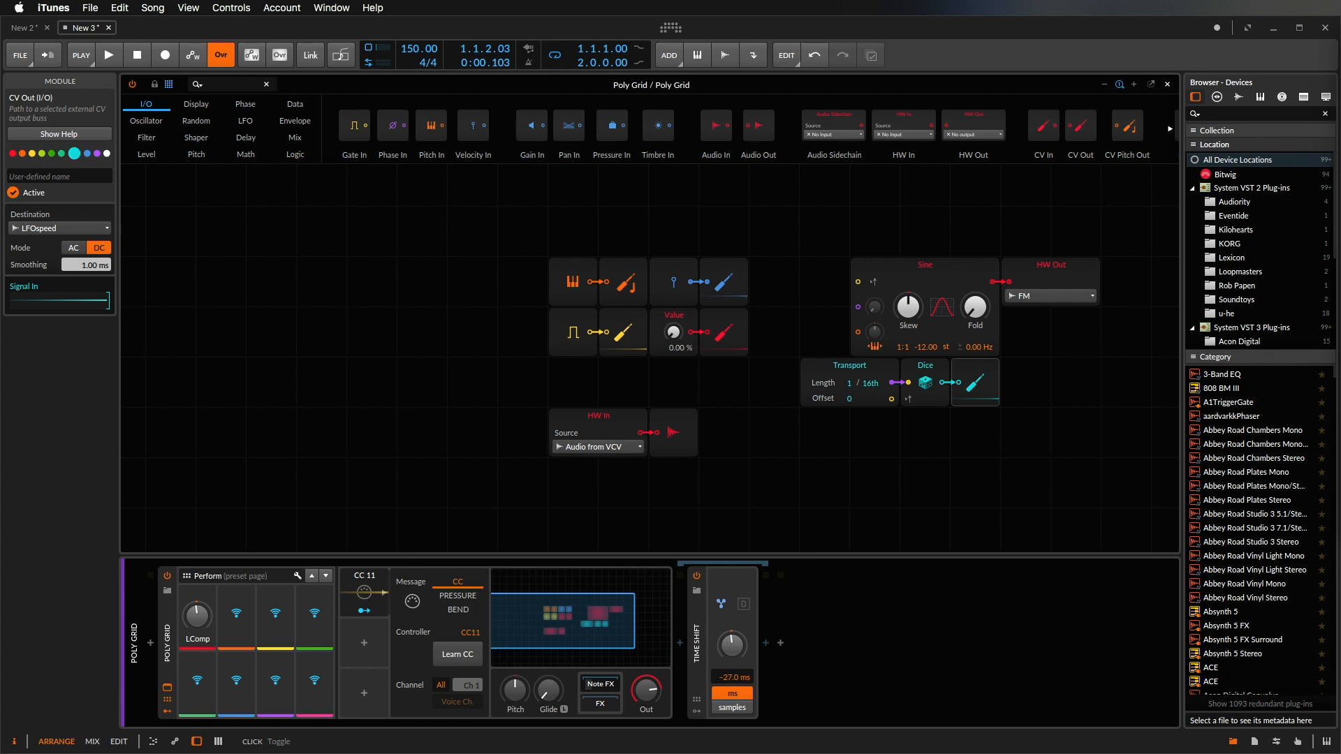
pyautogui.click(368, 644)
pyautogui.scroll(-5, 408, 459)
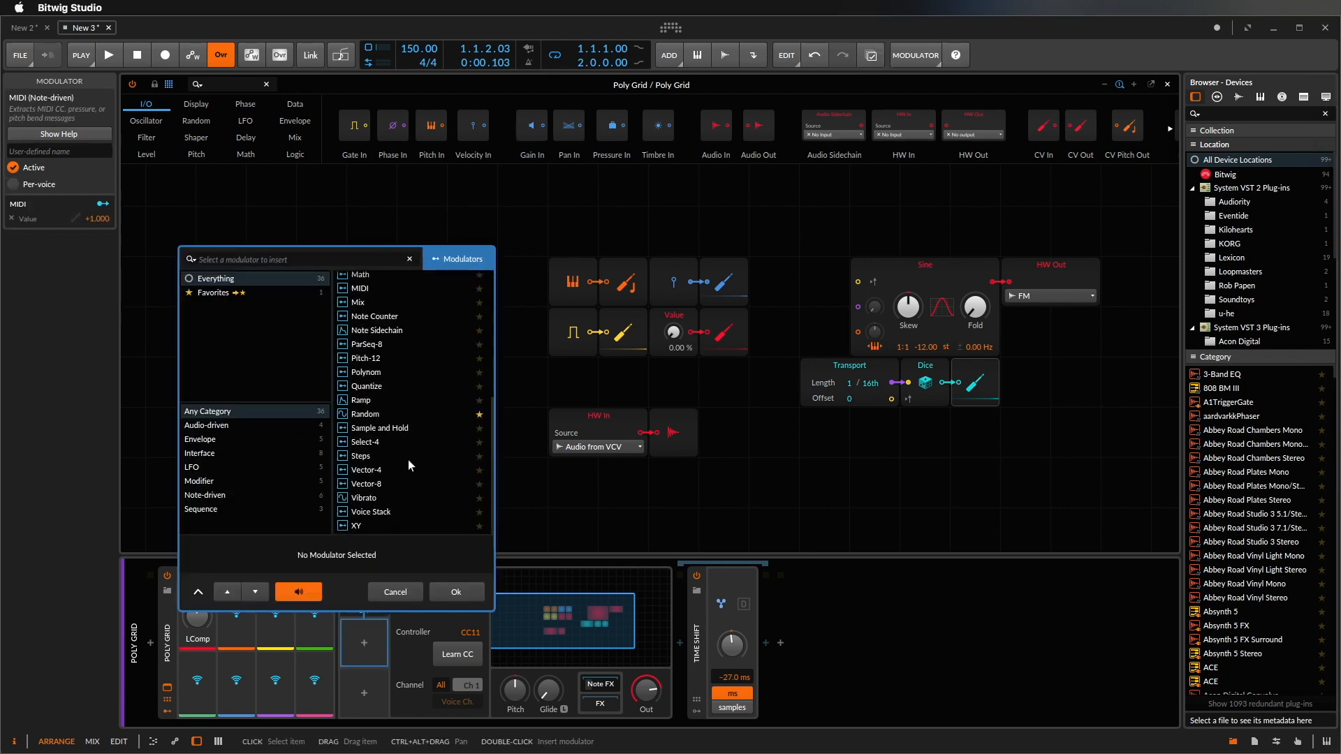
pyautogui.click(384, 414)
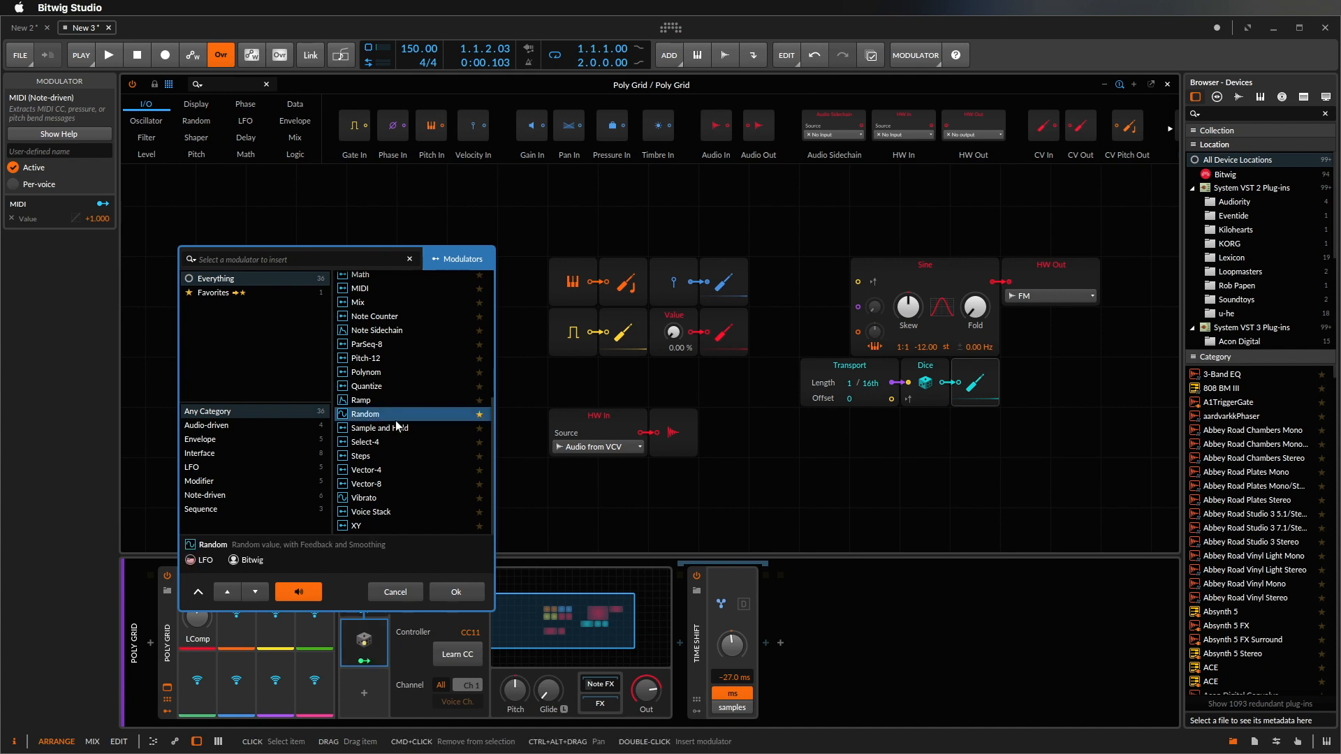
pyautogui.click(456, 592)
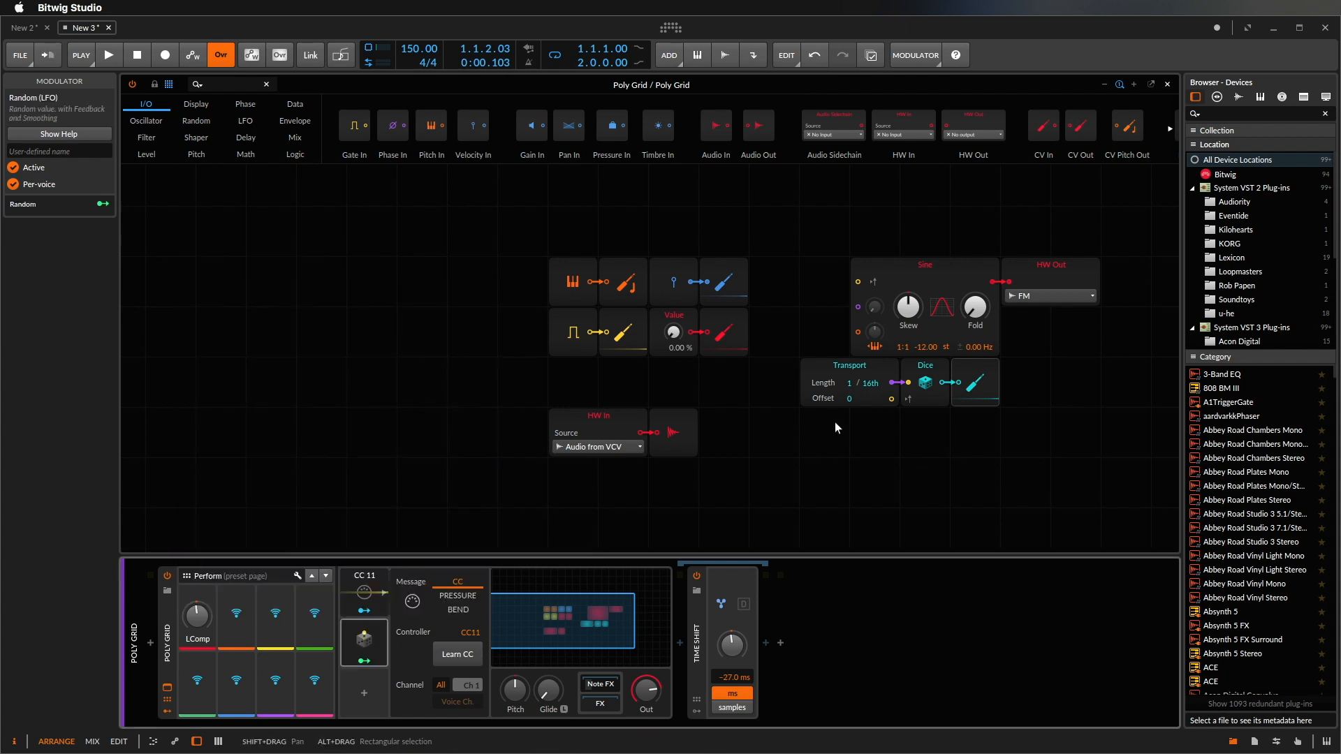
# Step: Add a Value module below the Transport and Dice modules and modulate its value with the Random modulator
pyautogui.click(146, 154)
pyautogui.click(400, 127)
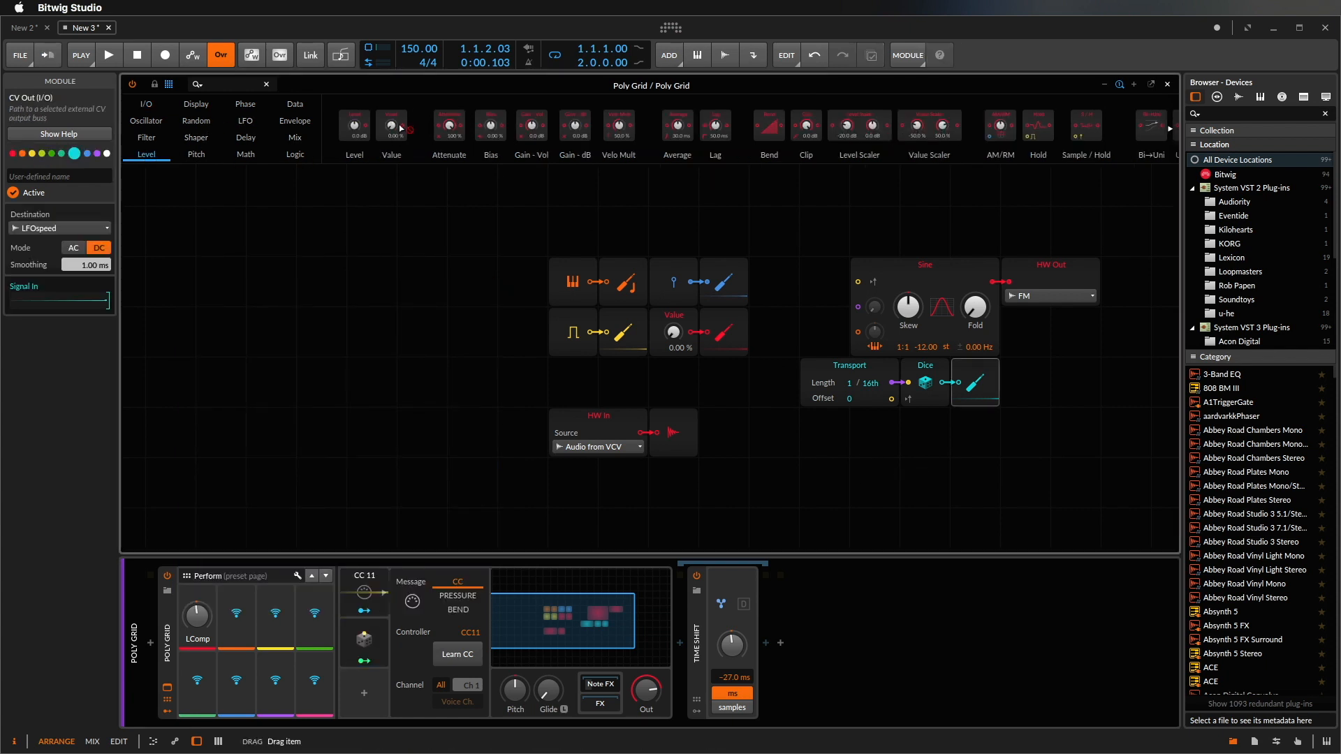
pyautogui.moveTo(399, 128); pyautogui.dragTo(875, 433)
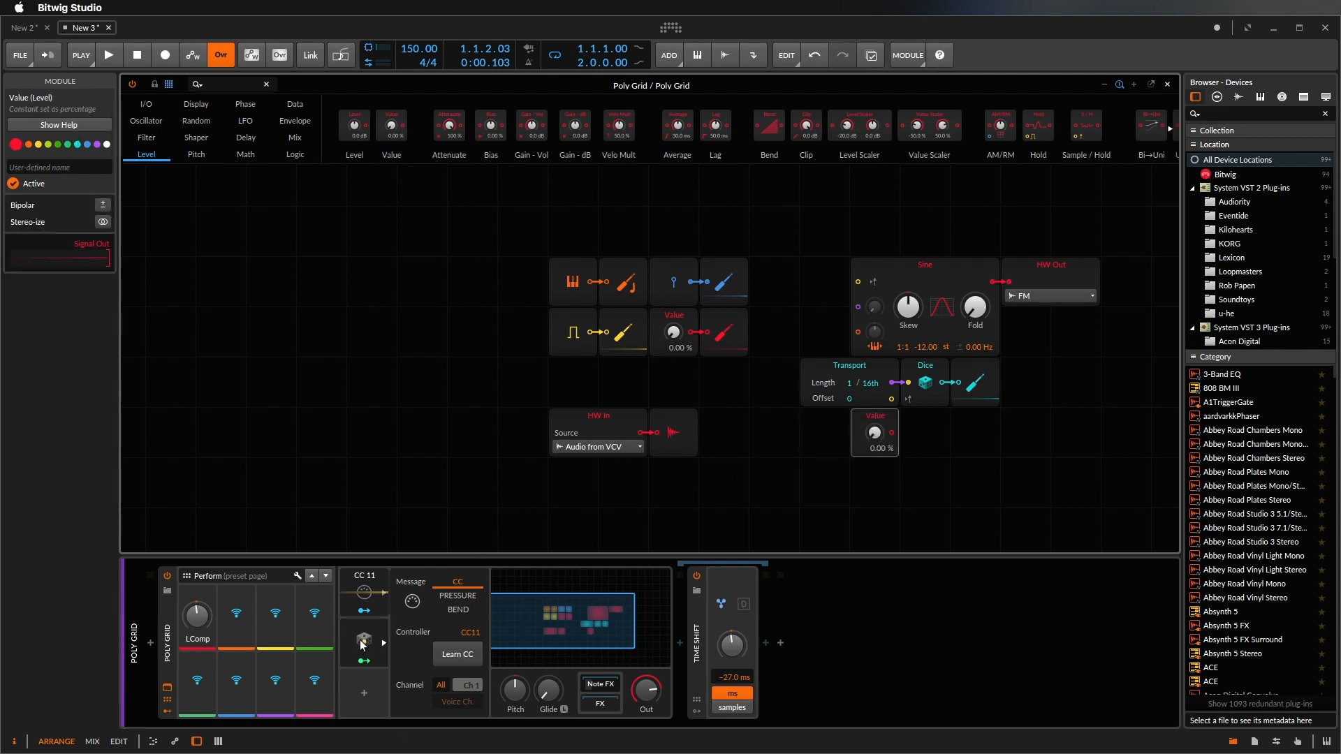
pyautogui.moveTo(364, 660); pyautogui.dragTo(874, 434)
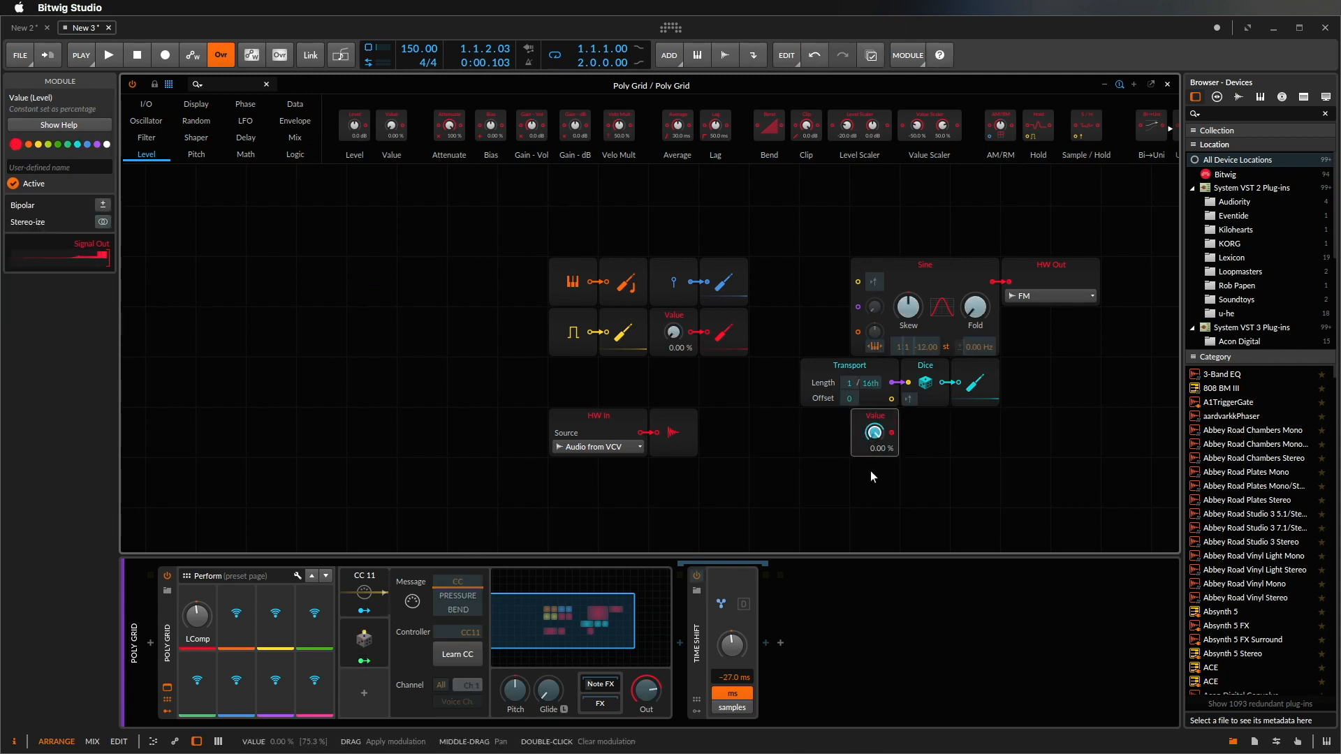
pyautogui.click(365, 662)
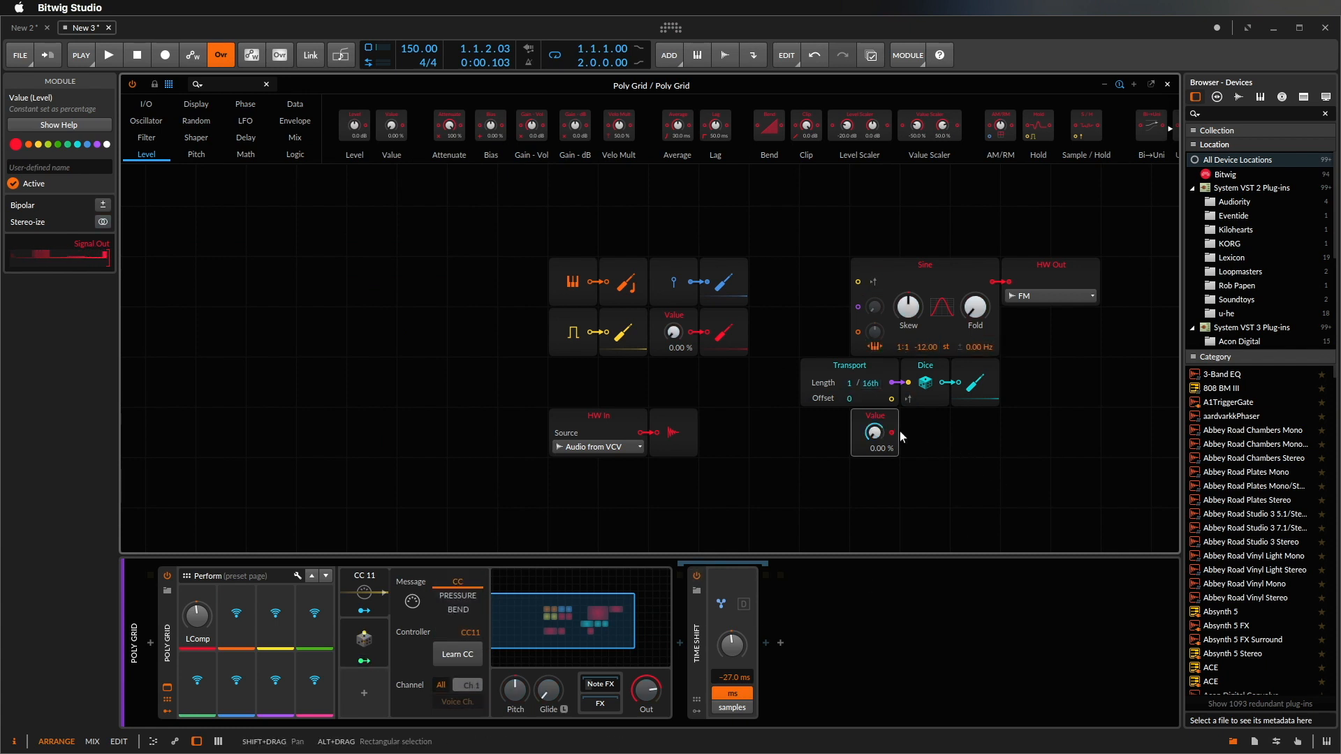
# Step: Connect a CV Out module after the Random-modulated Value module and set its destination to Caudalspeed
pyautogui.click(146, 104)
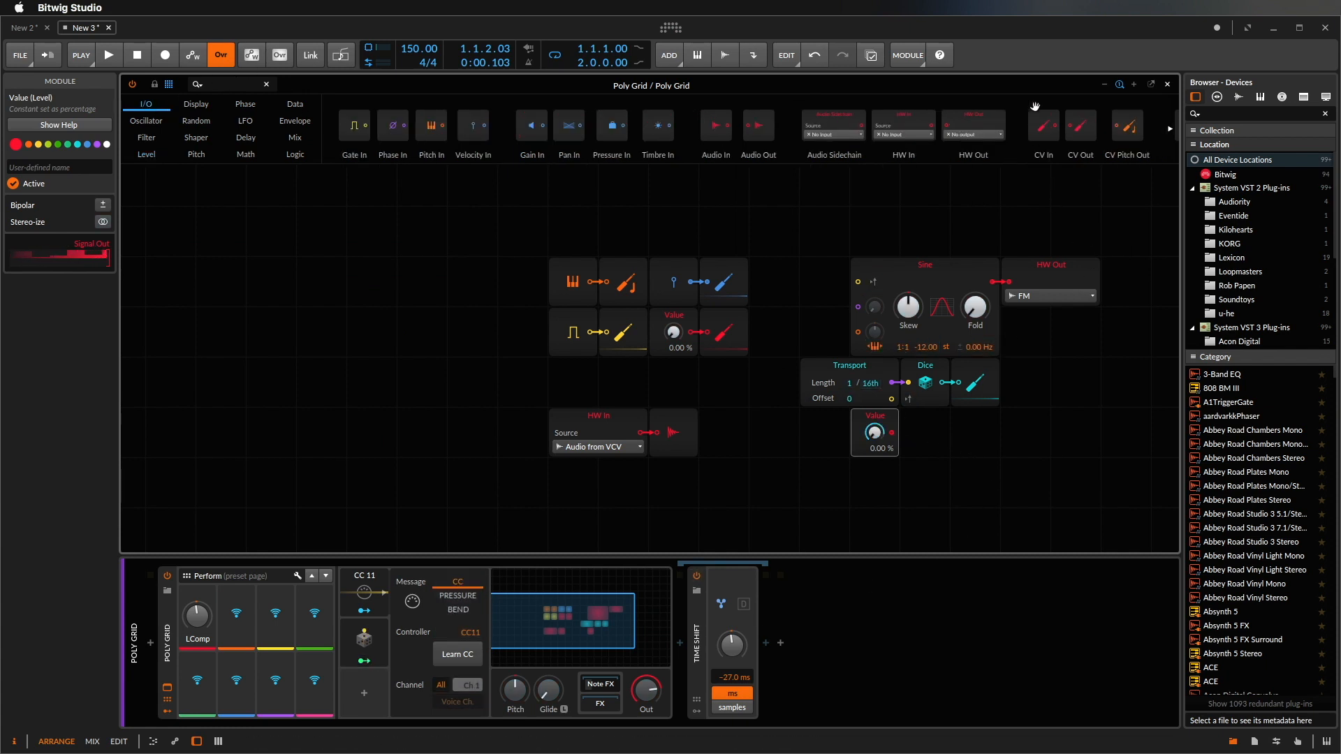
pyautogui.moveTo(1083, 127); pyautogui.dragTo(902, 436)
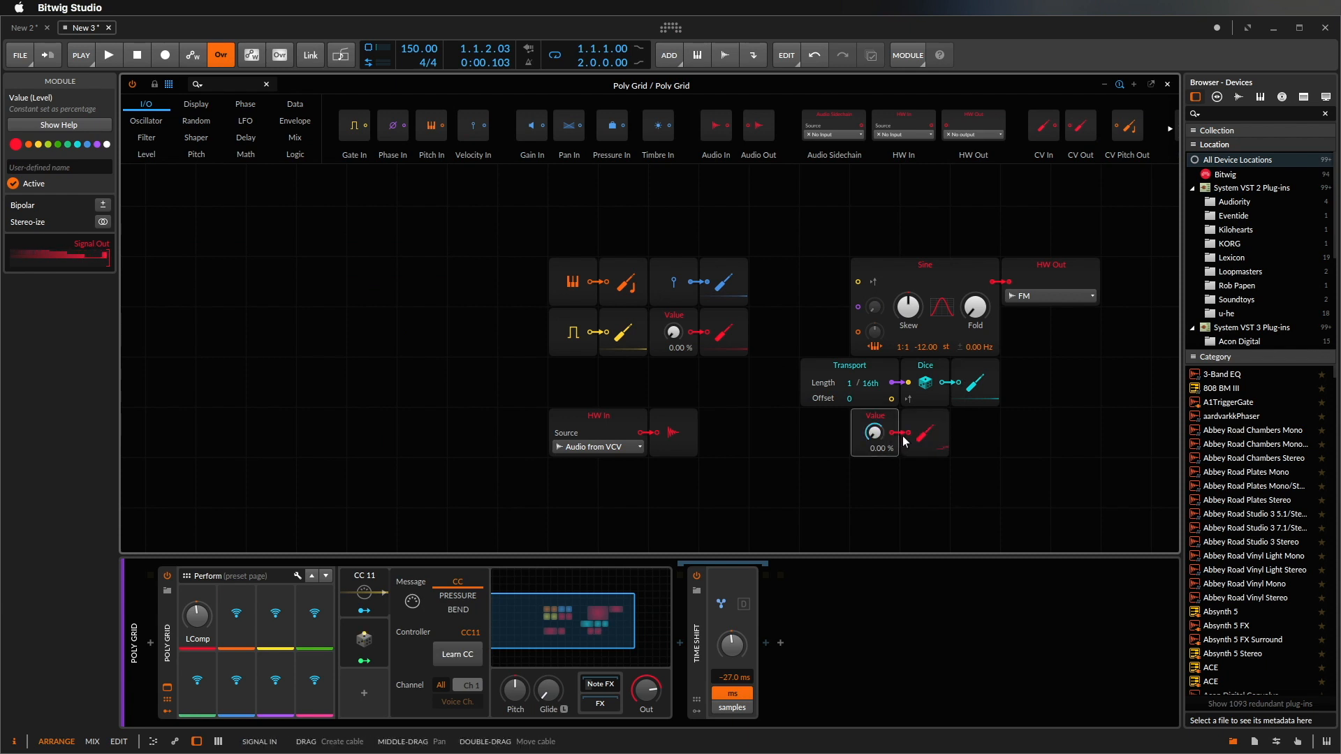
pyautogui.click(902, 436)
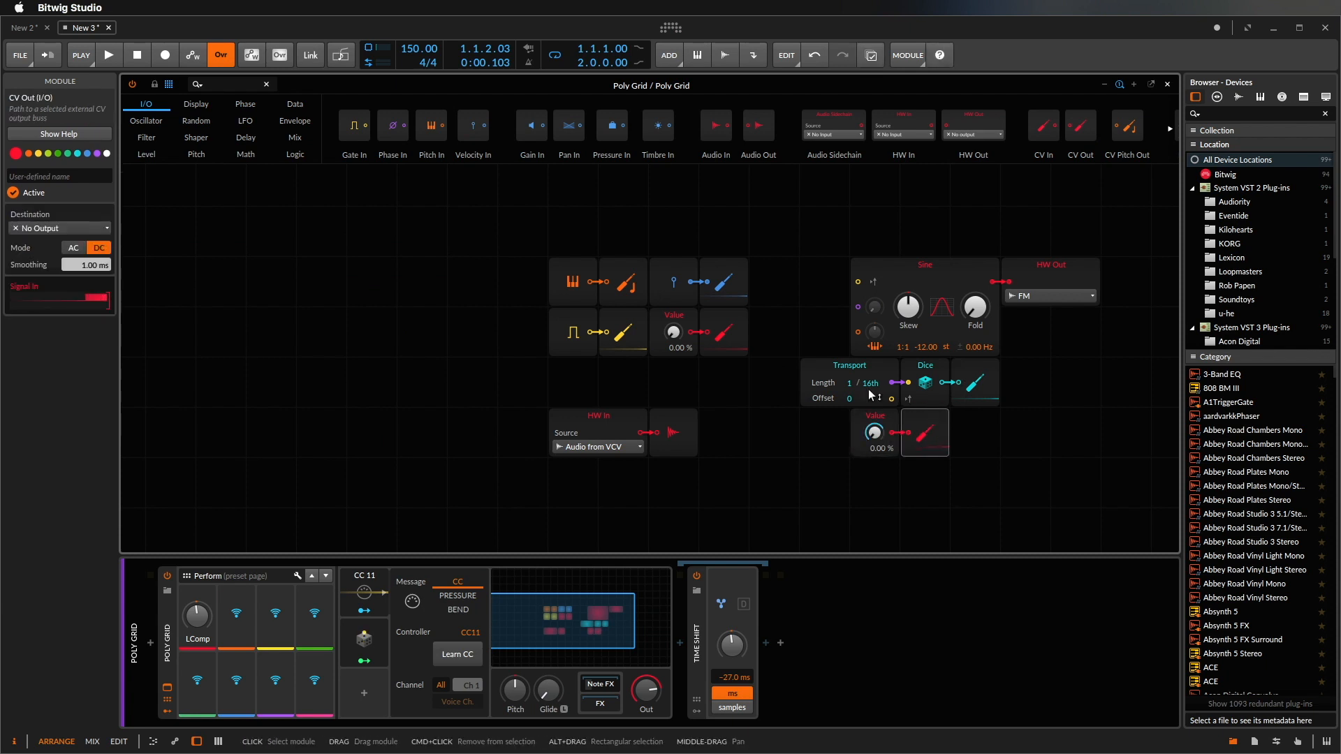
pyautogui.click(89, 226)
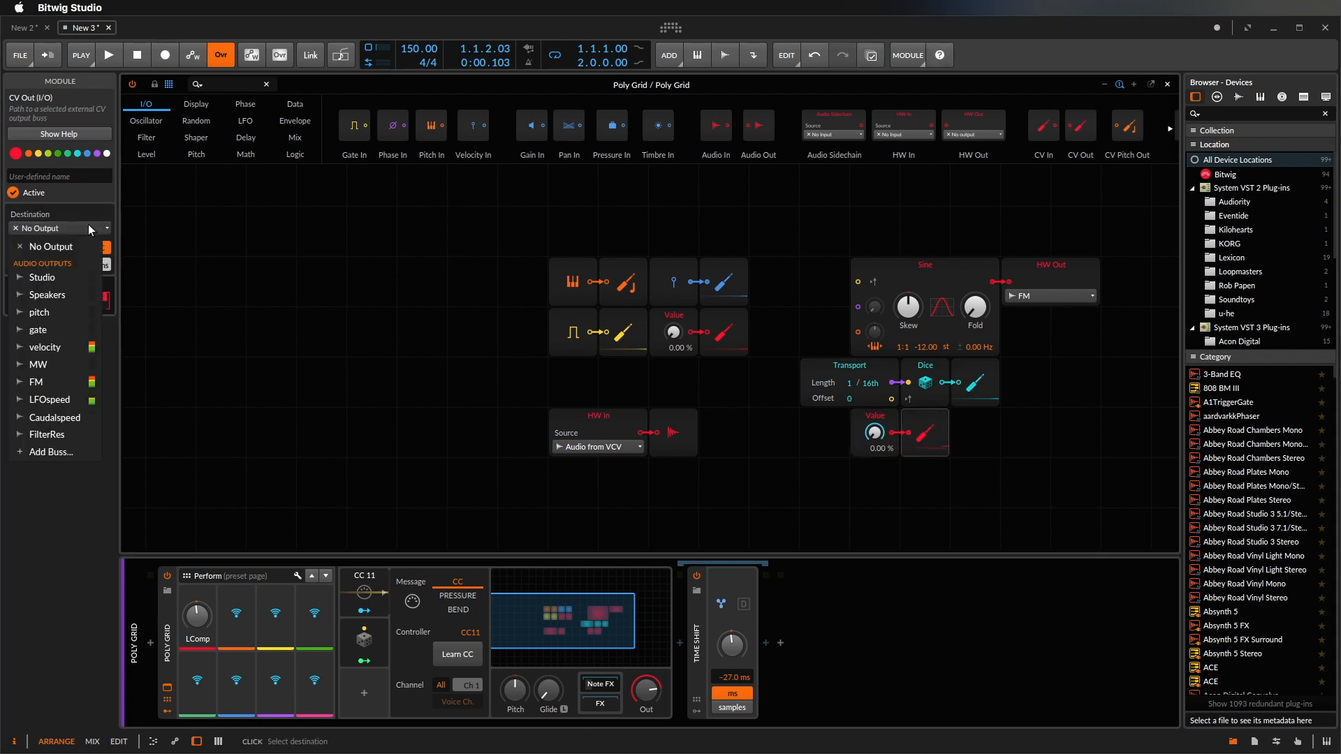
pyautogui.click(78, 416)
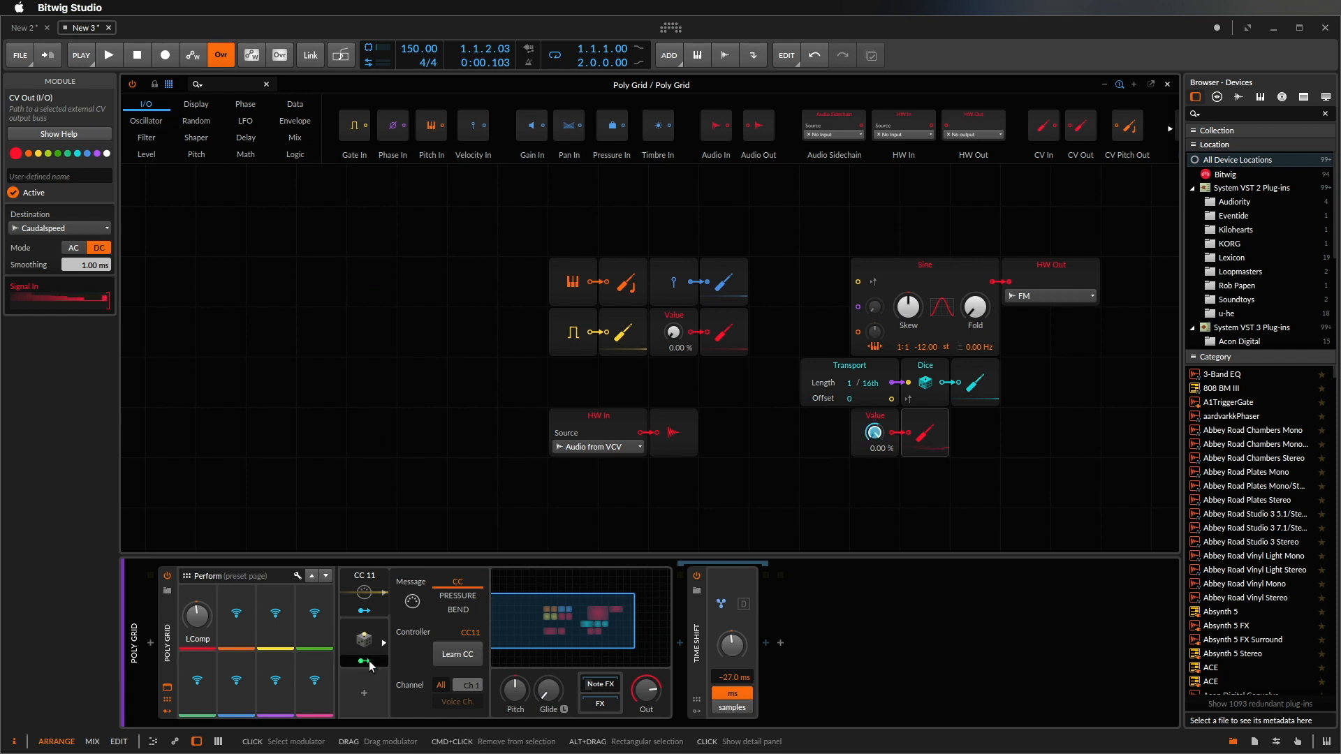
# Step: Add an LFO module below the Random-modulated Value module and connect its signal to a CV Out with destination FilterRes
pyautogui.click(239, 121)
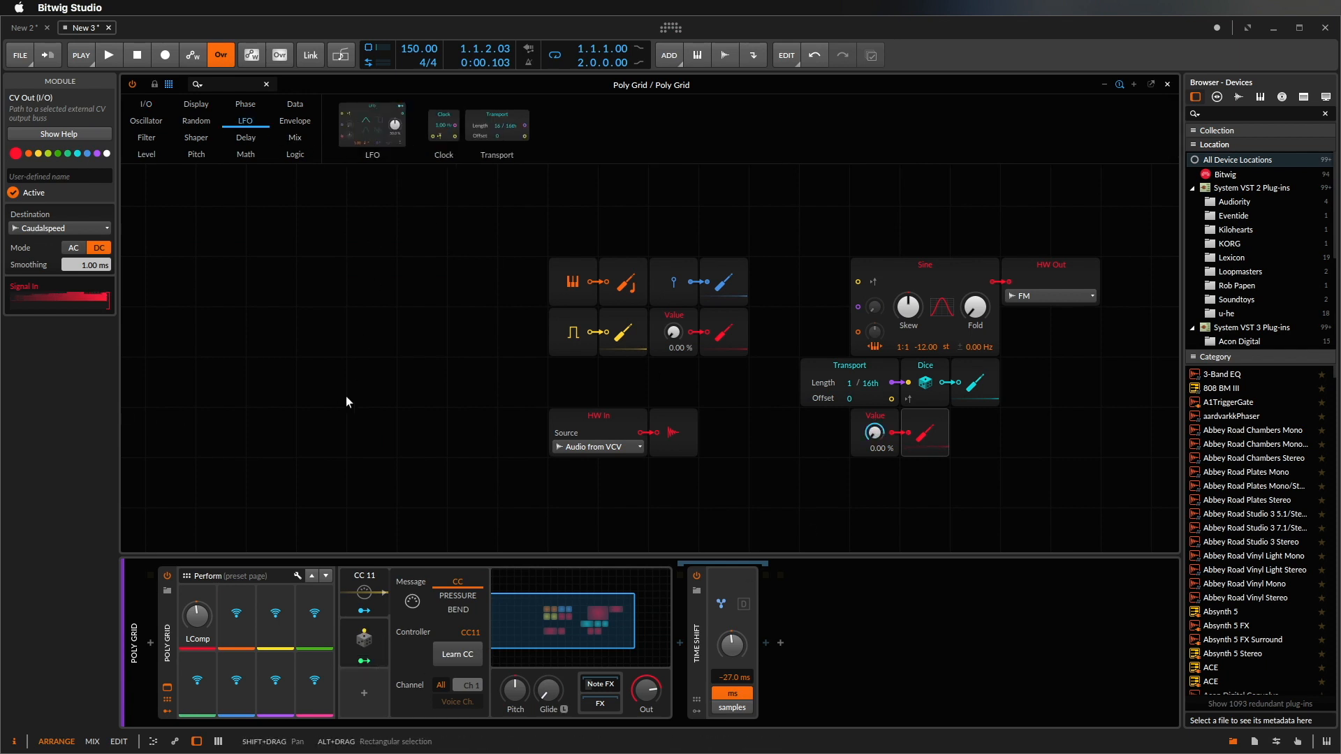
pyautogui.moveTo(373, 126); pyautogui.dragTo(840, 507)
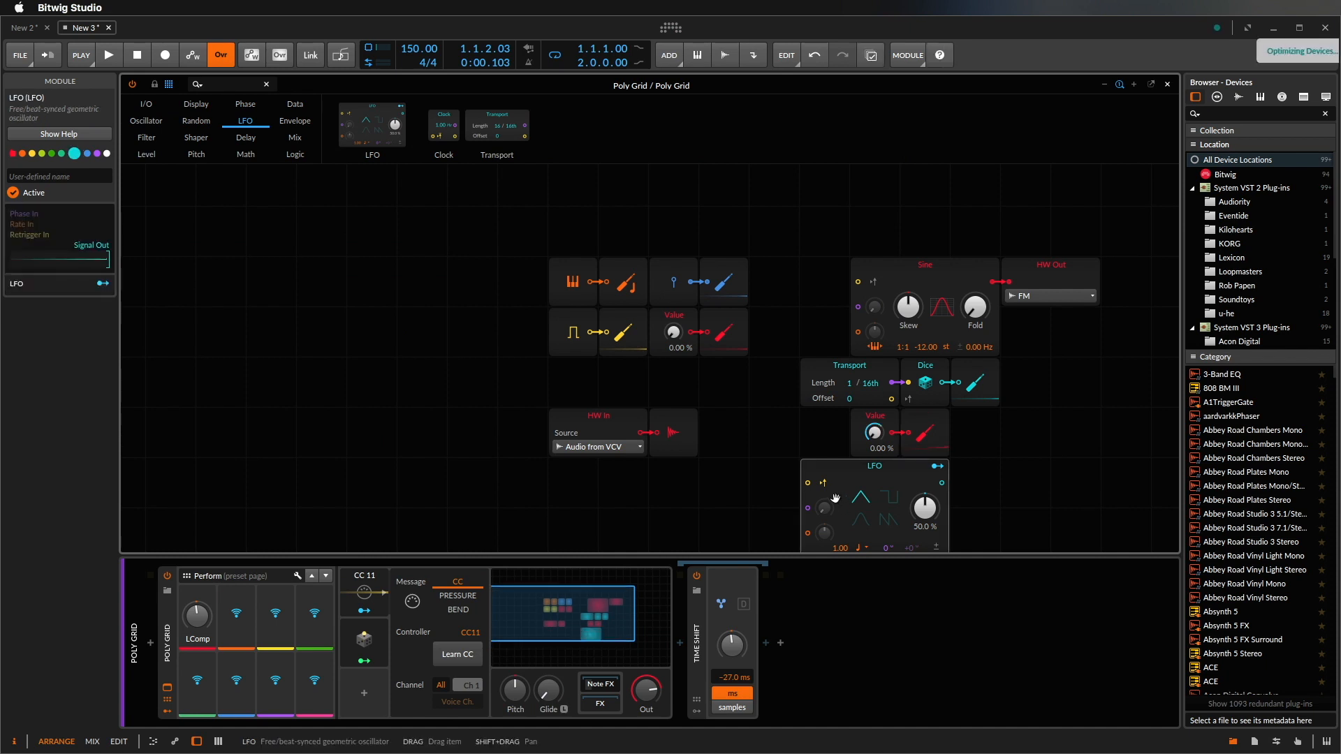
pyautogui.scroll(-2, 835, 498)
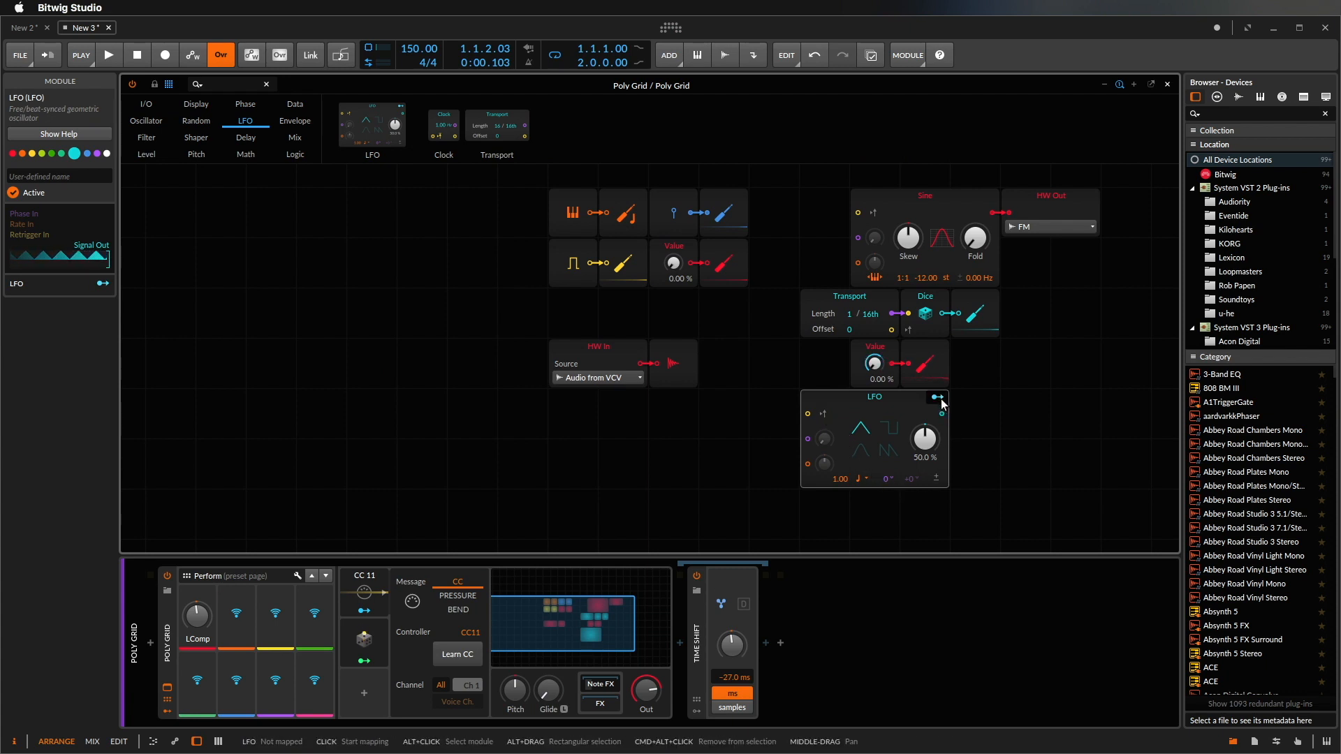
pyautogui.click(146, 105)
pyautogui.moveTo(1081, 127); pyautogui.dragTo(956, 425)
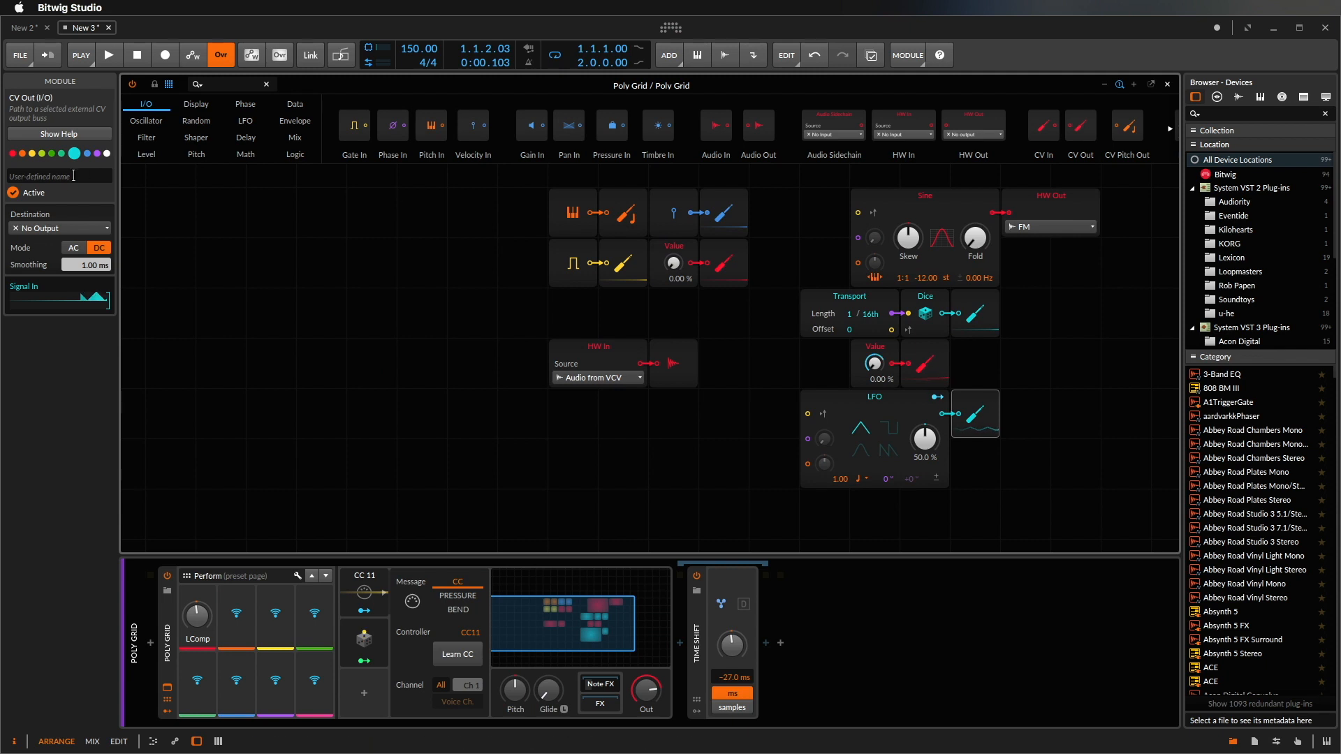
pyautogui.click(59, 228)
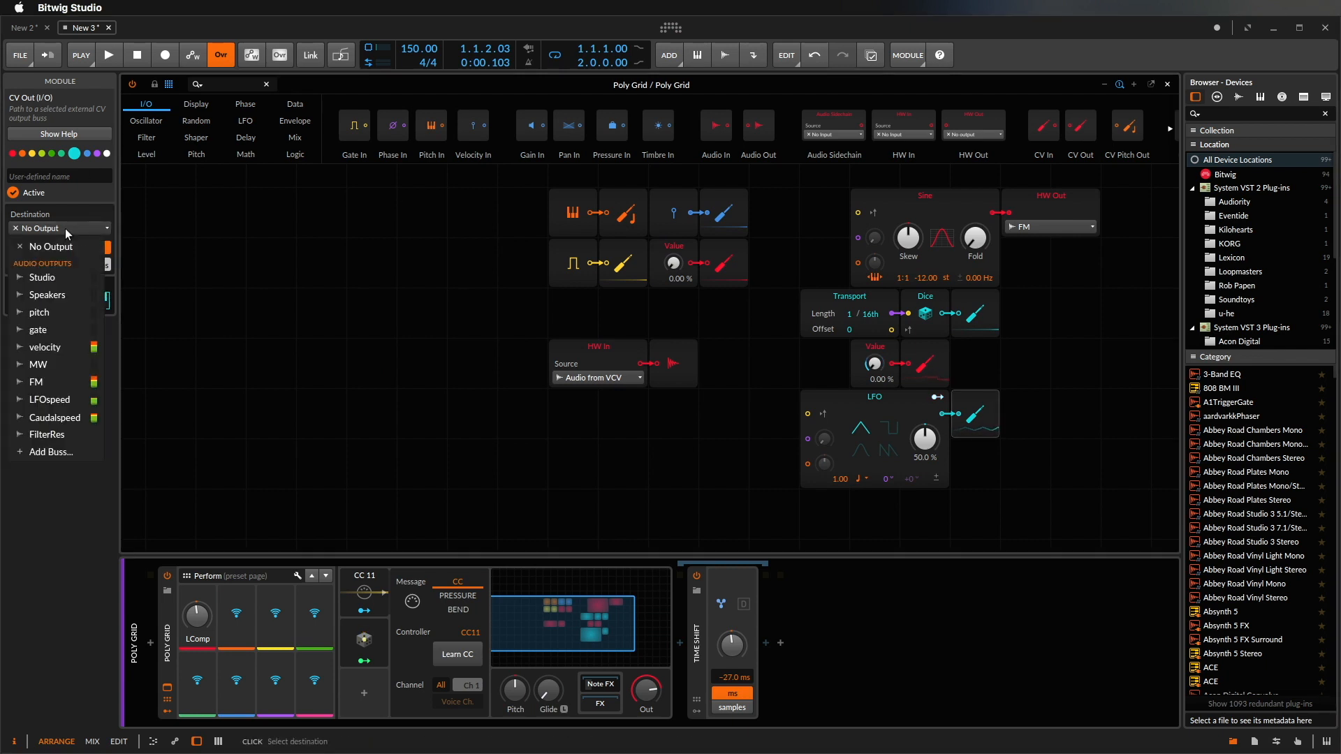
pyautogui.click(61, 434)
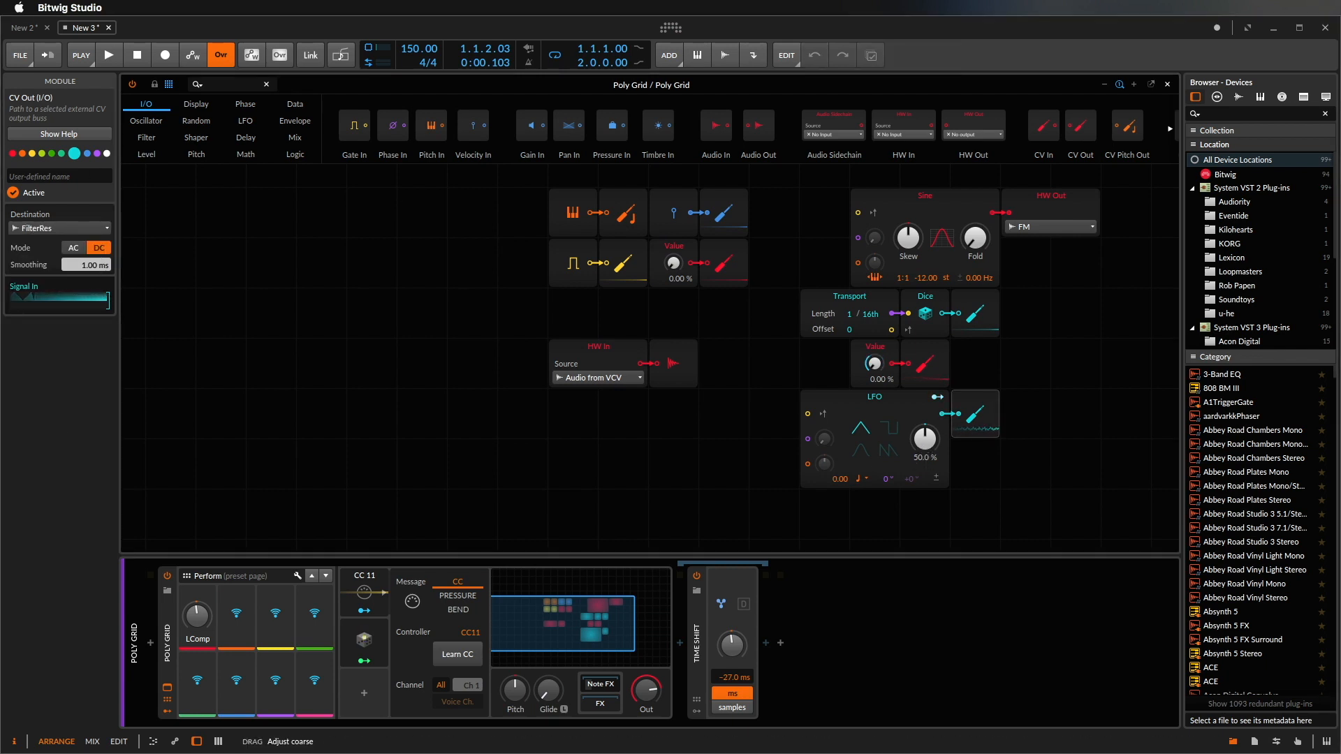
# Step: Set the LFO module's timebase to Hertz and its rate to 0.78 Hz
pyautogui.click(861, 480)
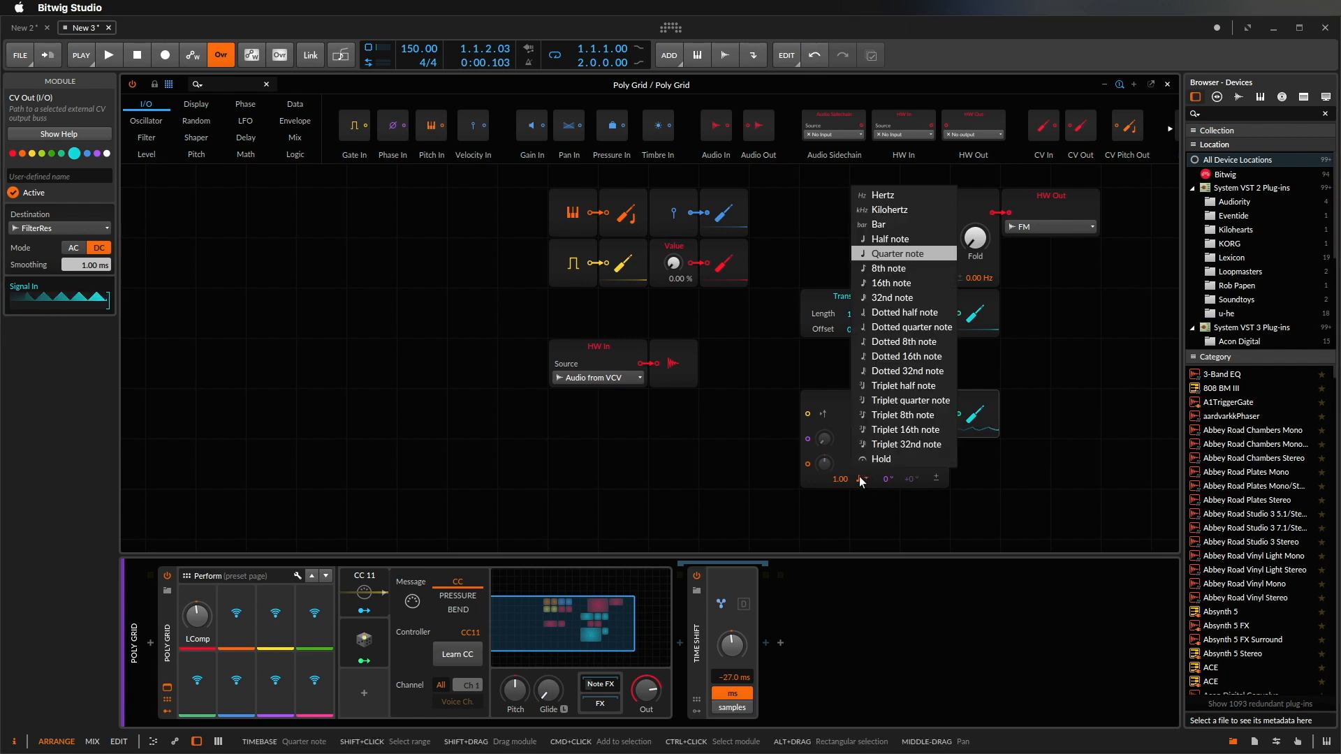
pyautogui.click(911, 195)
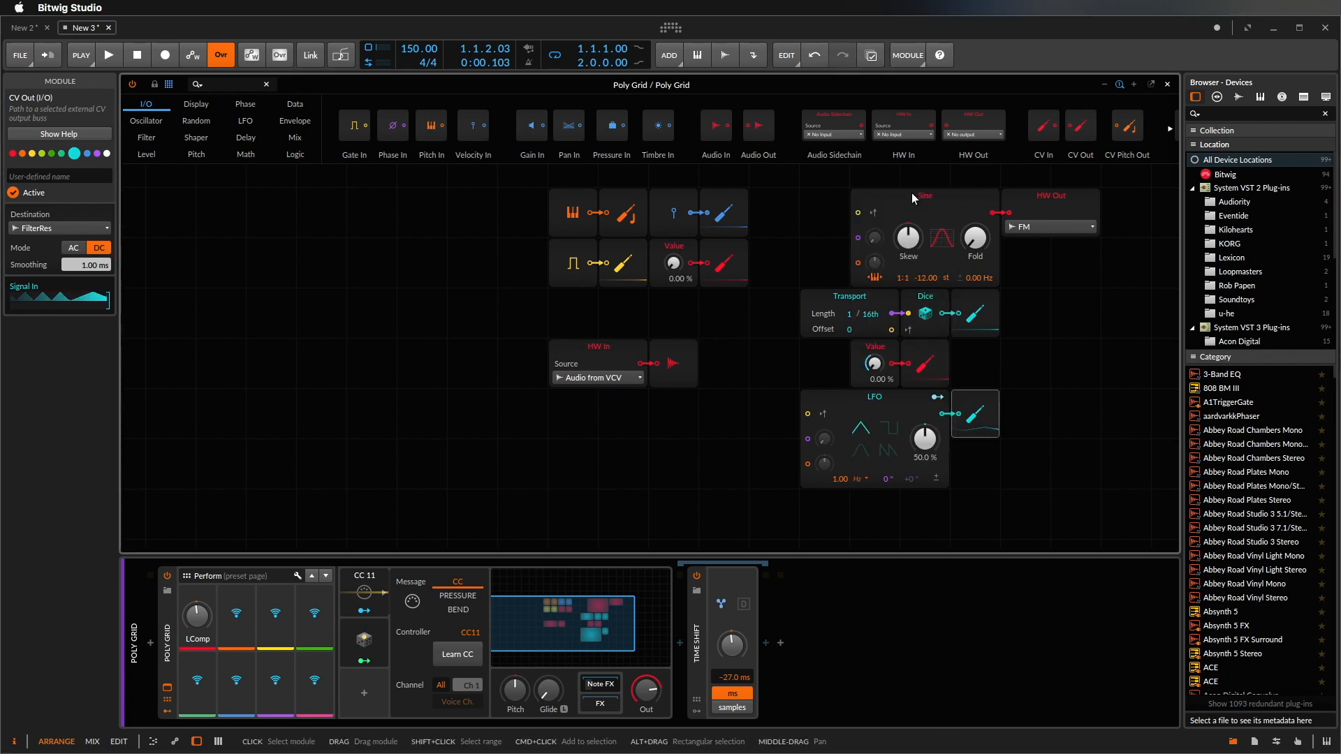
pyautogui.moveTo(847, 475); pyautogui.dragTo(847, 480)
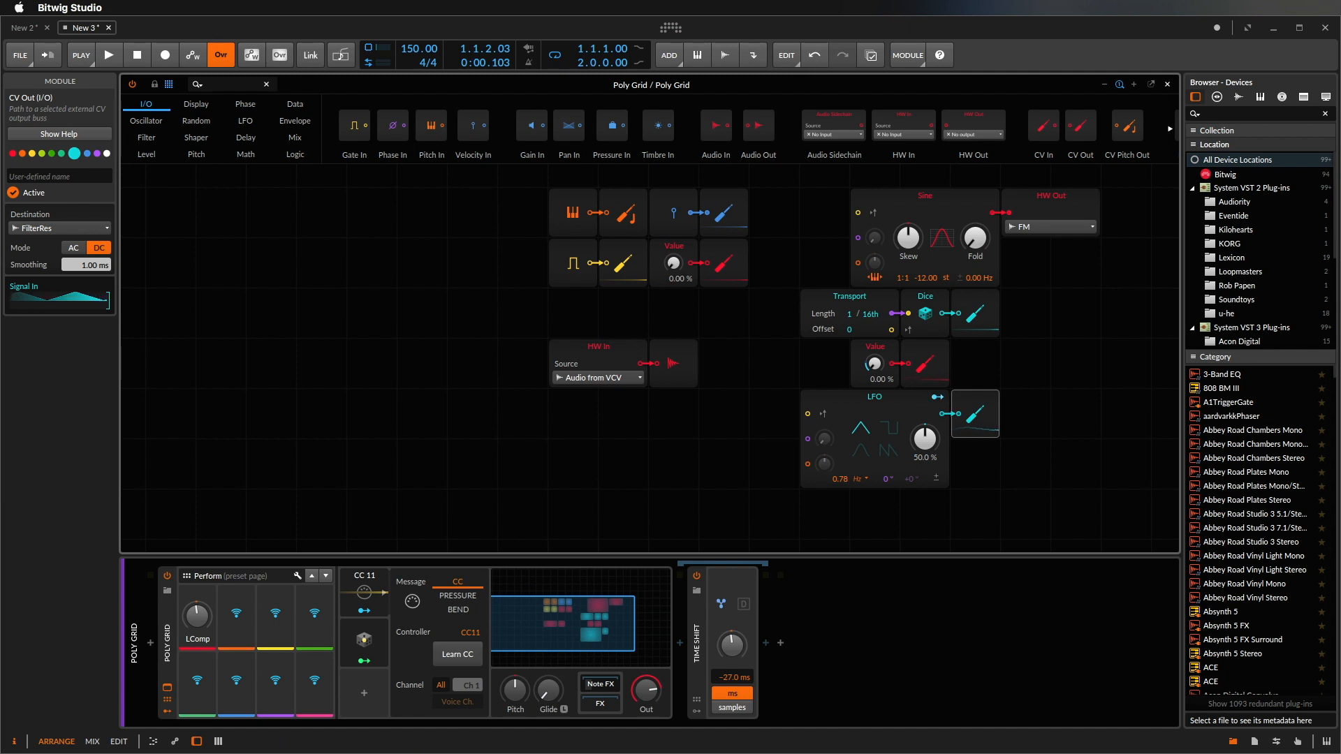
pyautogui.press('super+Tab')
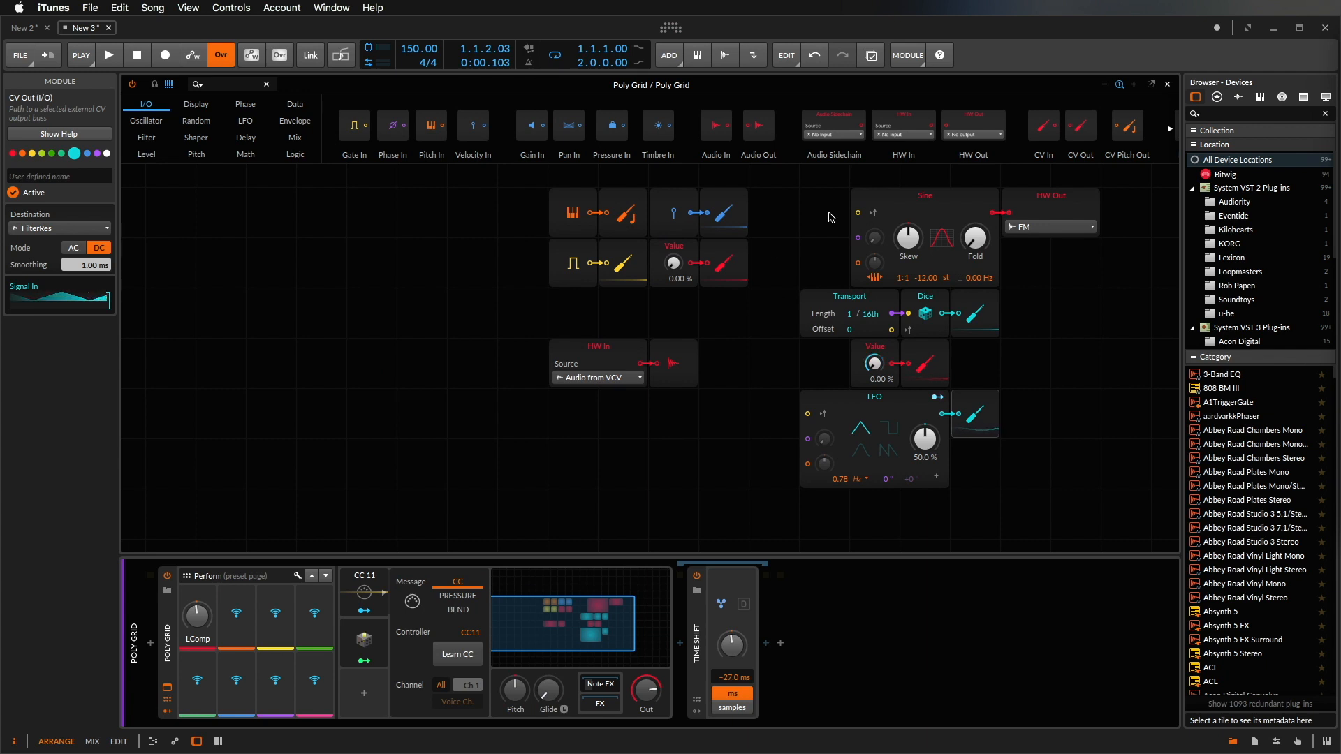
# Step: Add two stacked CV In modules below the HW In module and set the upper one's source to lfo
pyautogui.moveTo(1043, 126); pyautogui.dragTo(561, 415)
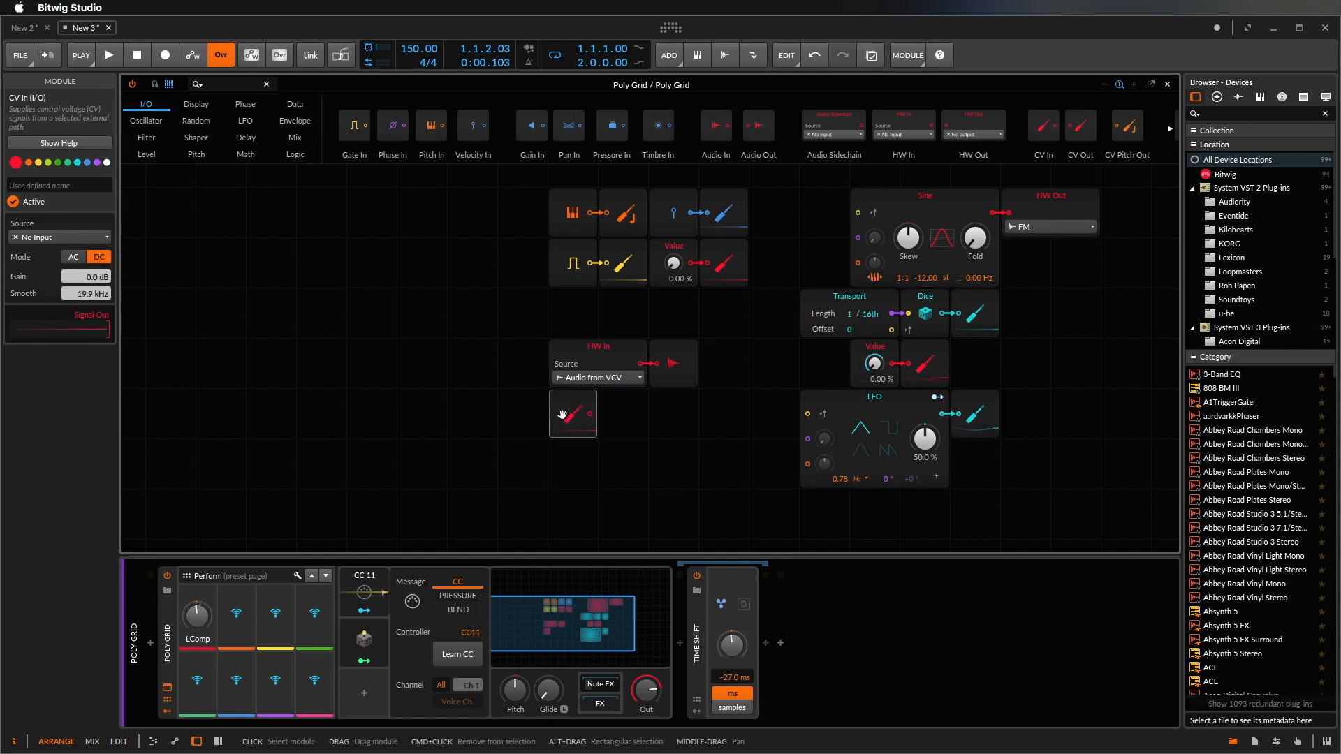
pyautogui.press('super+d')
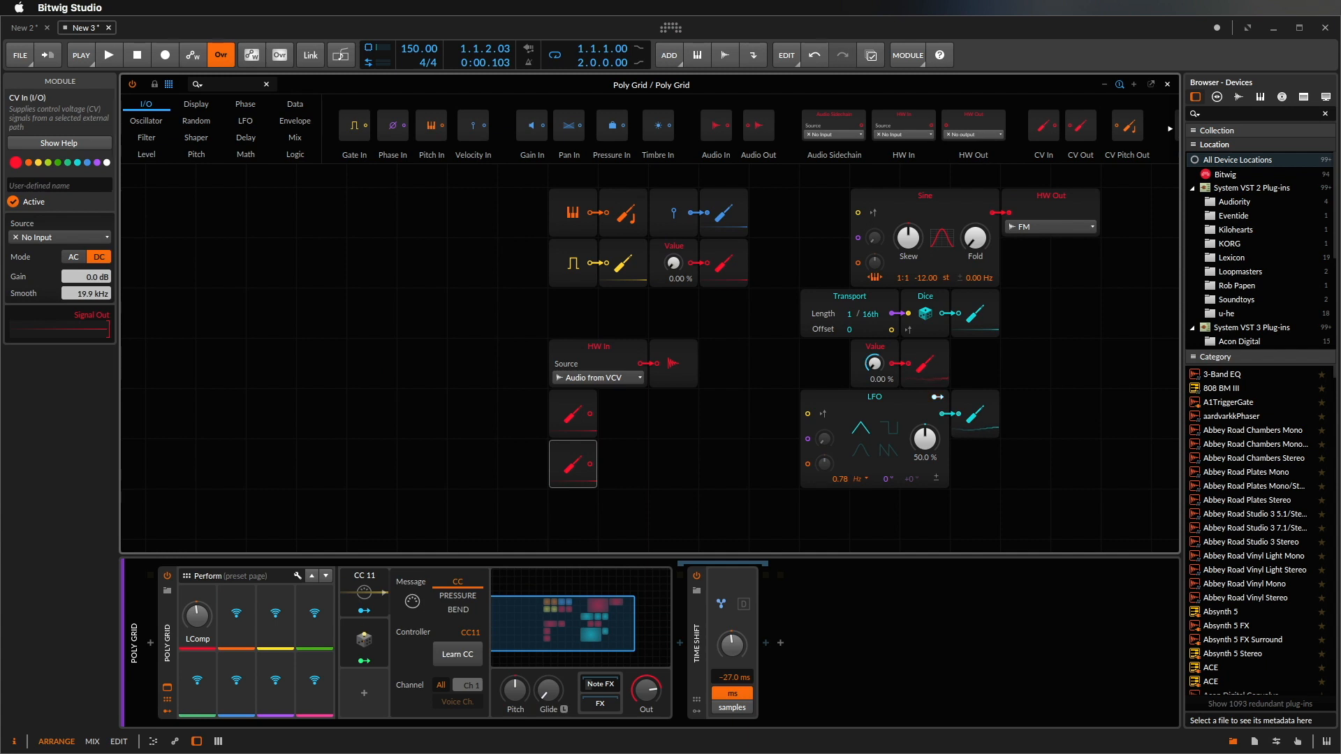
pyautogui.press('super+Tab')
pyautogui.click(569, 409)
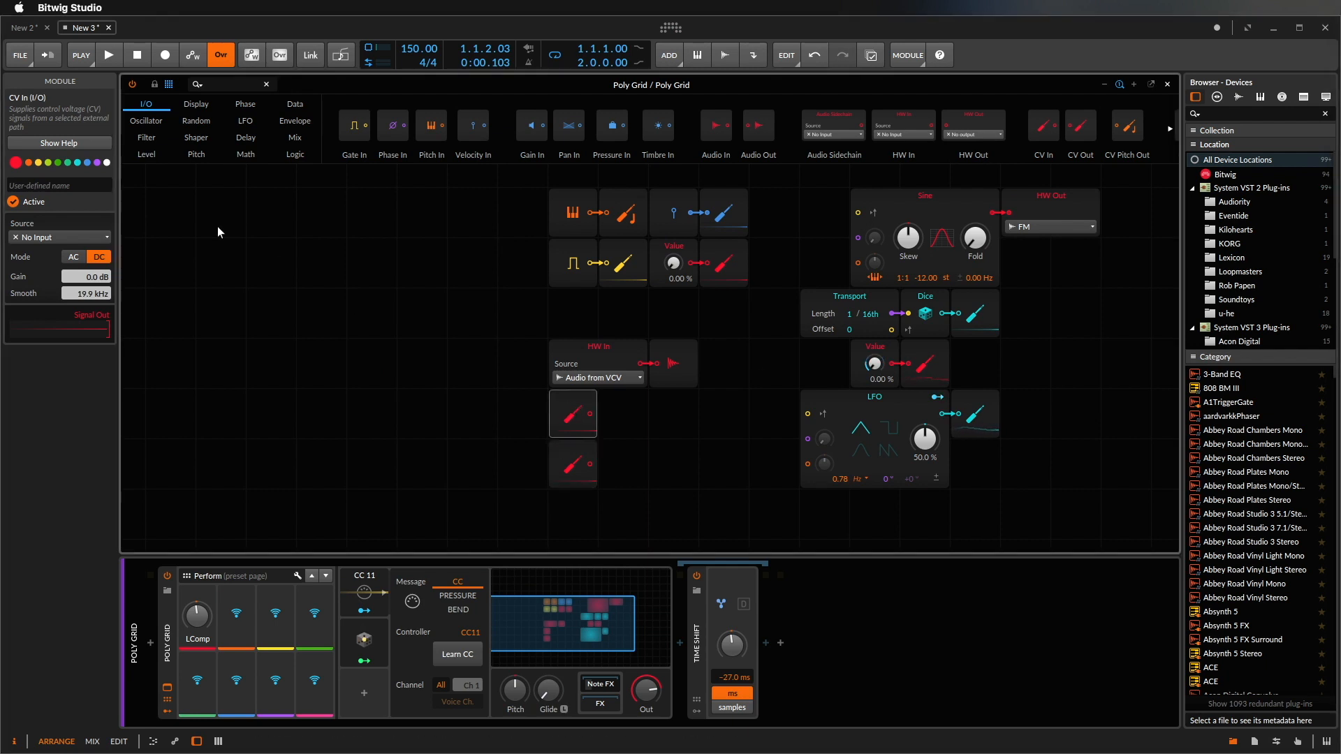
pyautogui.click(104, 237)
pyautogui.click(84, 321)
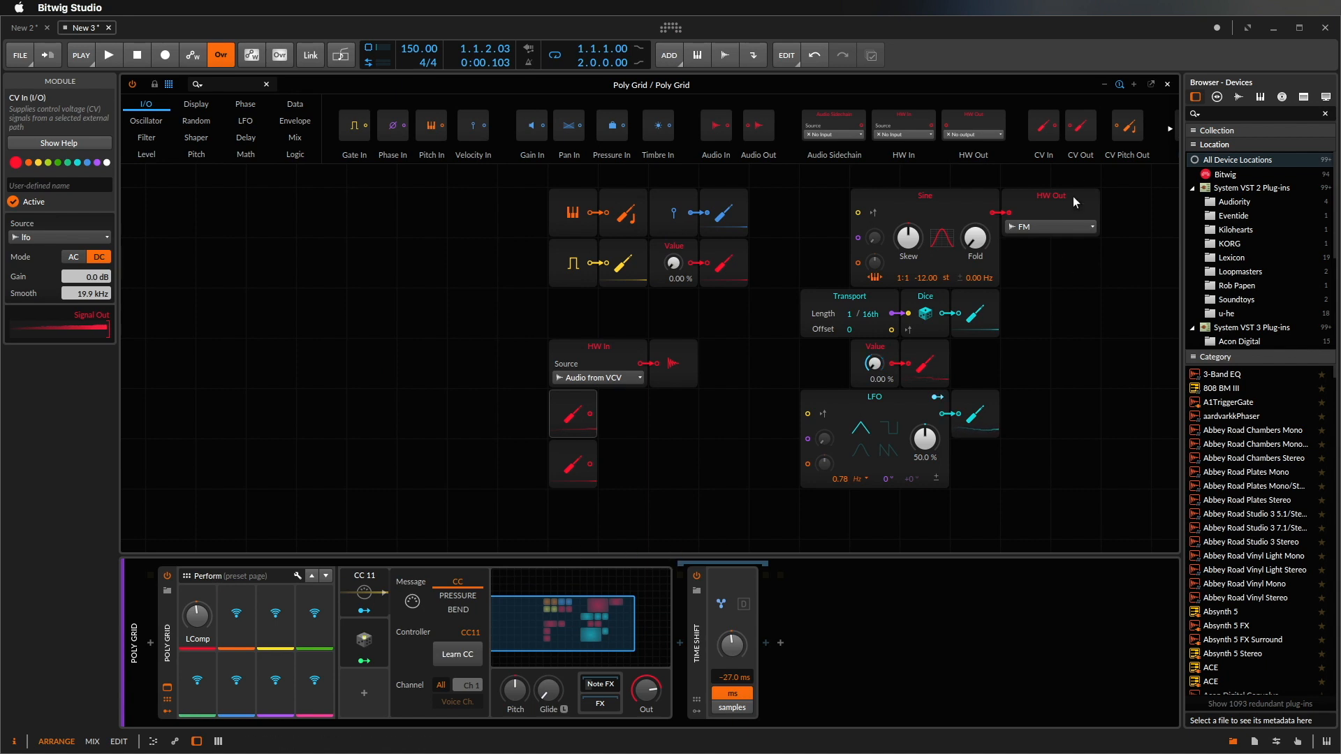
# Step: Connect a Modulator Out module after the CV In module that receives lfo
pyautogui.click(1170, 130)
pyautogui.click(1170, 130)
pyautogui.click(1170, 130)
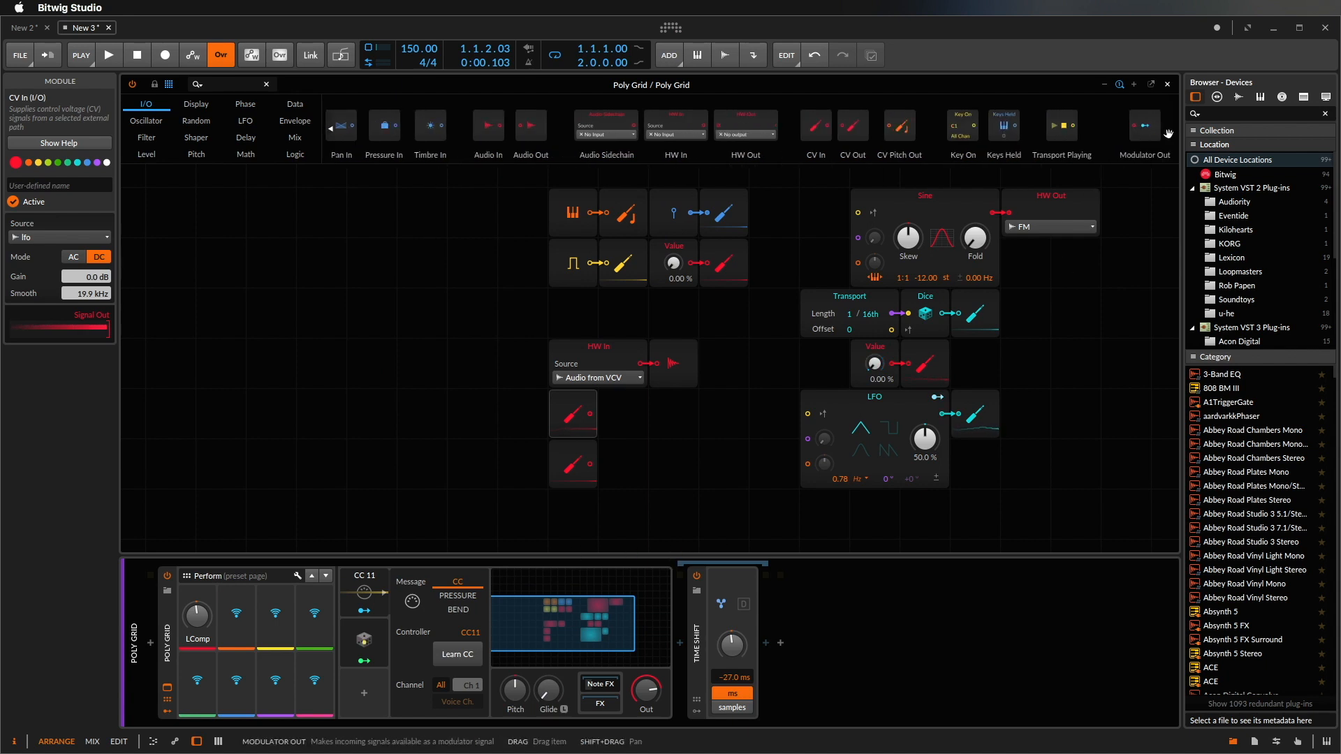
pyautogui.moveTo(1147, 127); pyautogui.dragTo(624, 416)
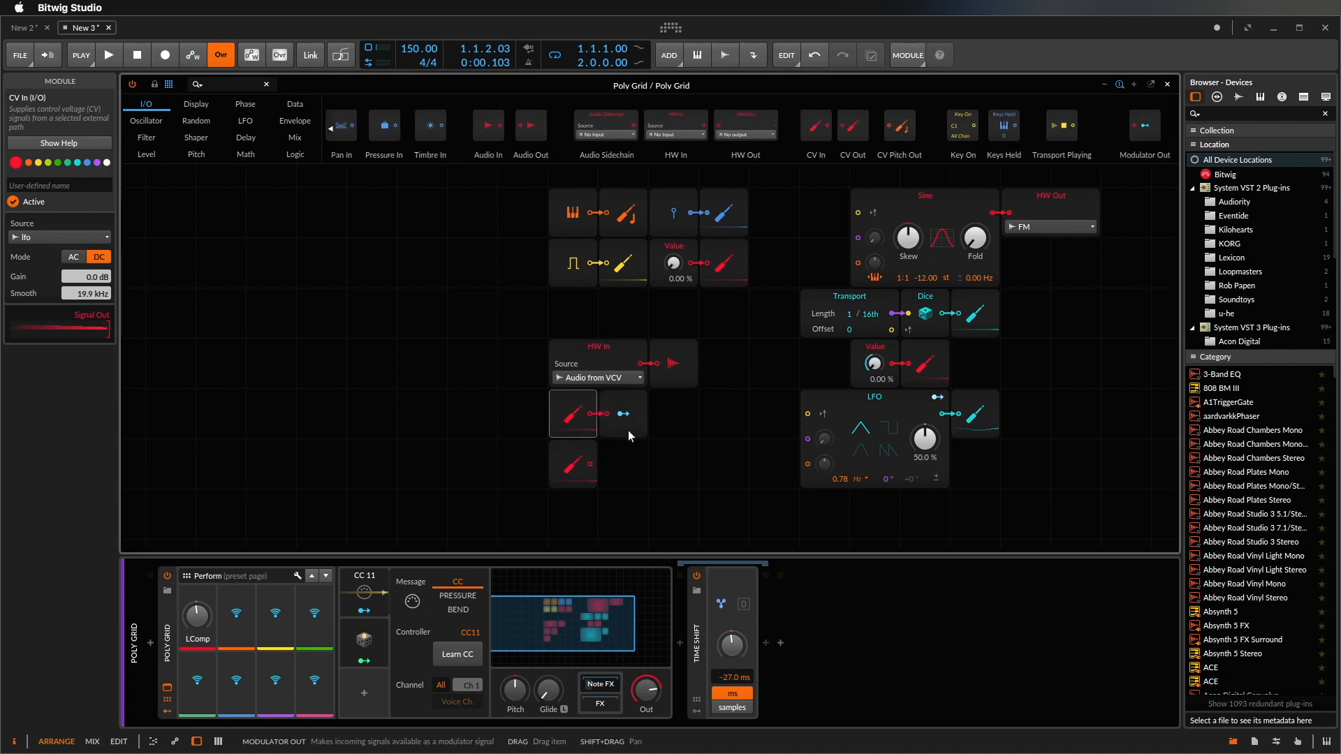
# Step: Assign the Modulator Out that receives lfo to the Sine module's Fold with a modulation amount of +48.00
pyautogui.click(623, 413)
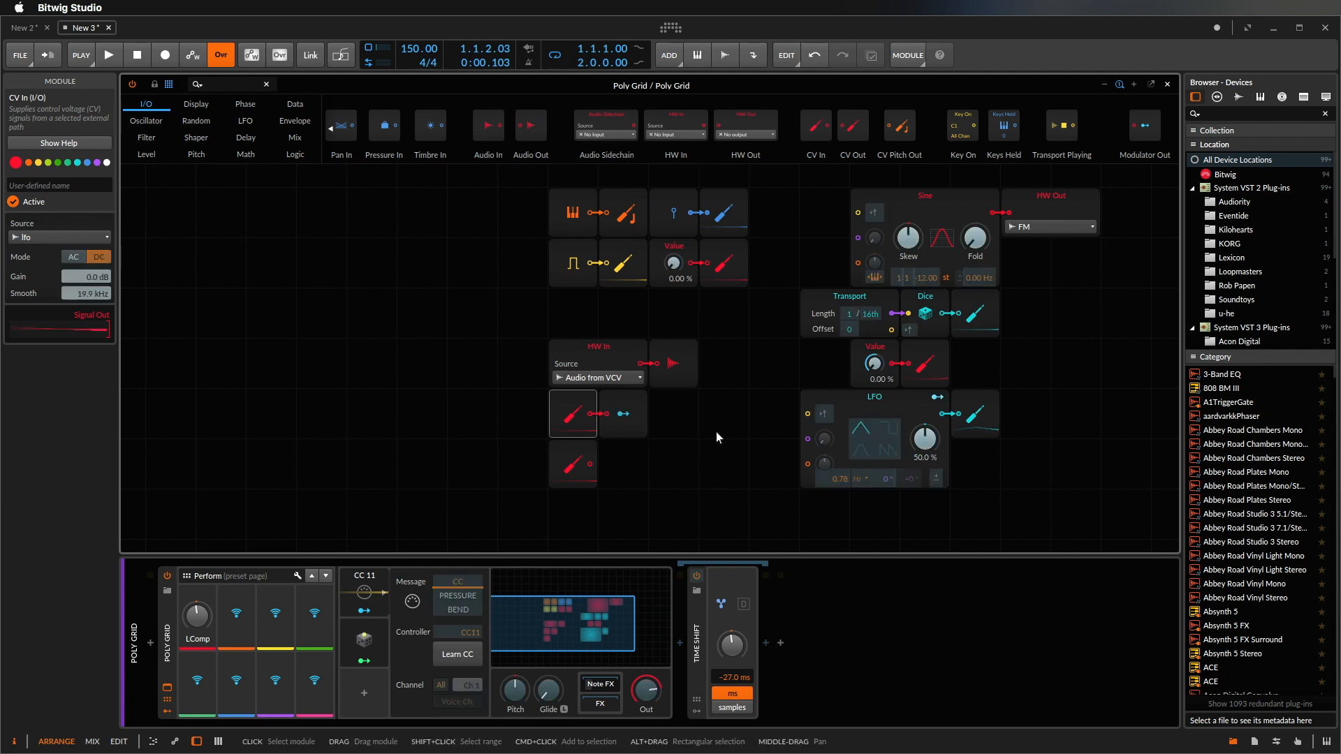
pyautogui.moveTo(975, 238); pyautogui.dragTo(975, 168)
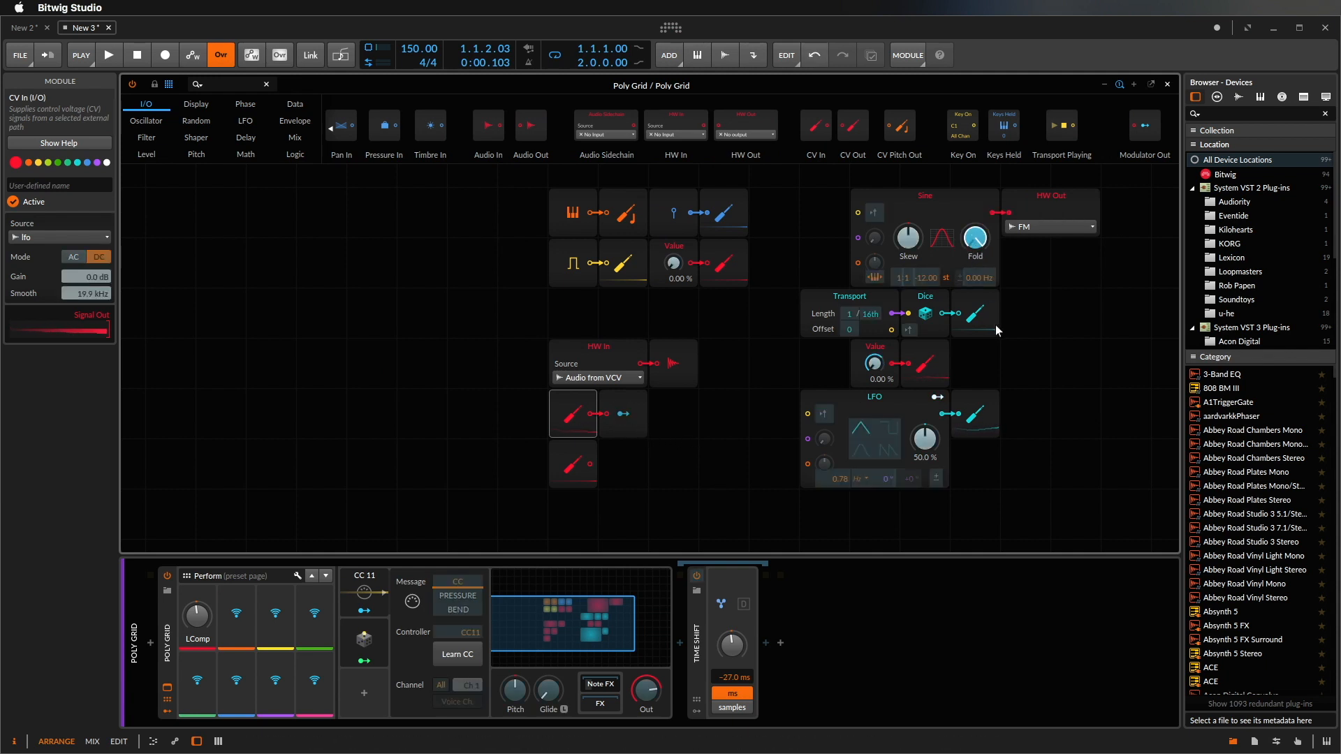
pyautogui.click(623, 414)
pyautogui.click(624, 421)
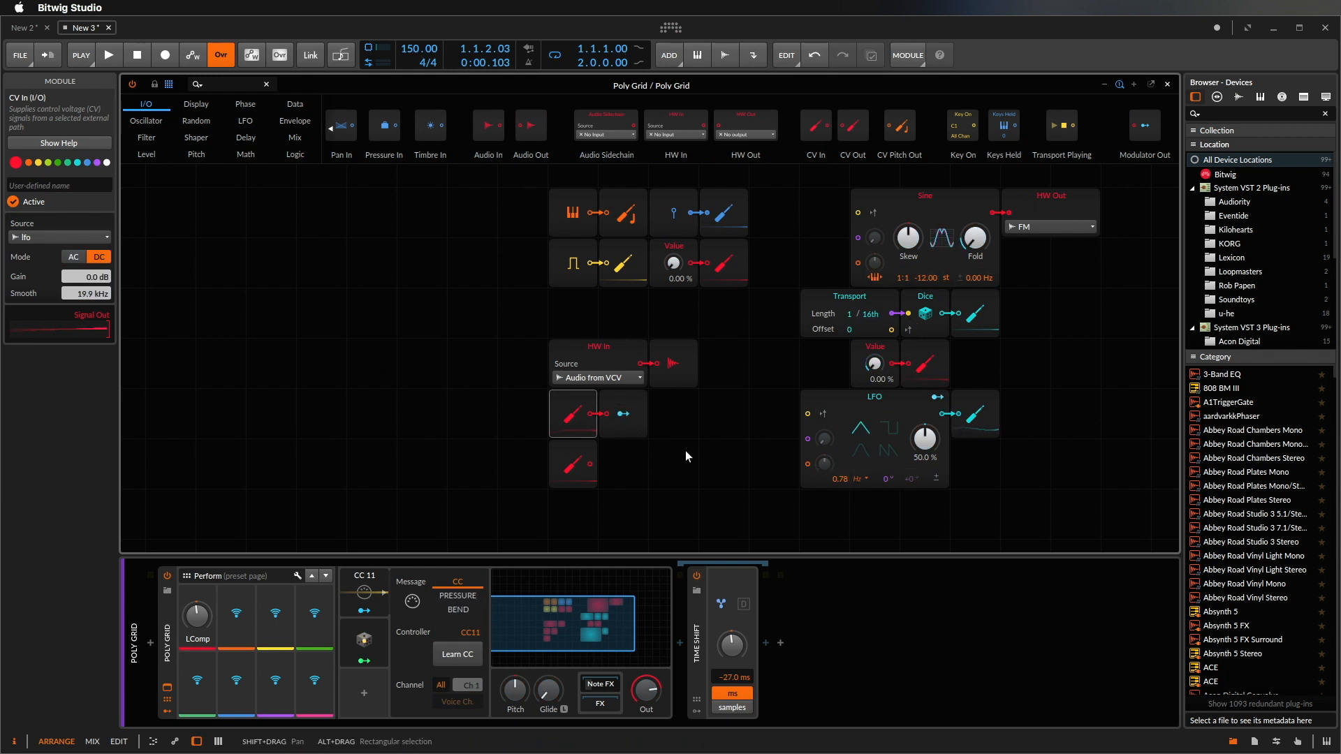
pyautogui.moveTo(989, 259); pyautogui.dragTo(988, 232)
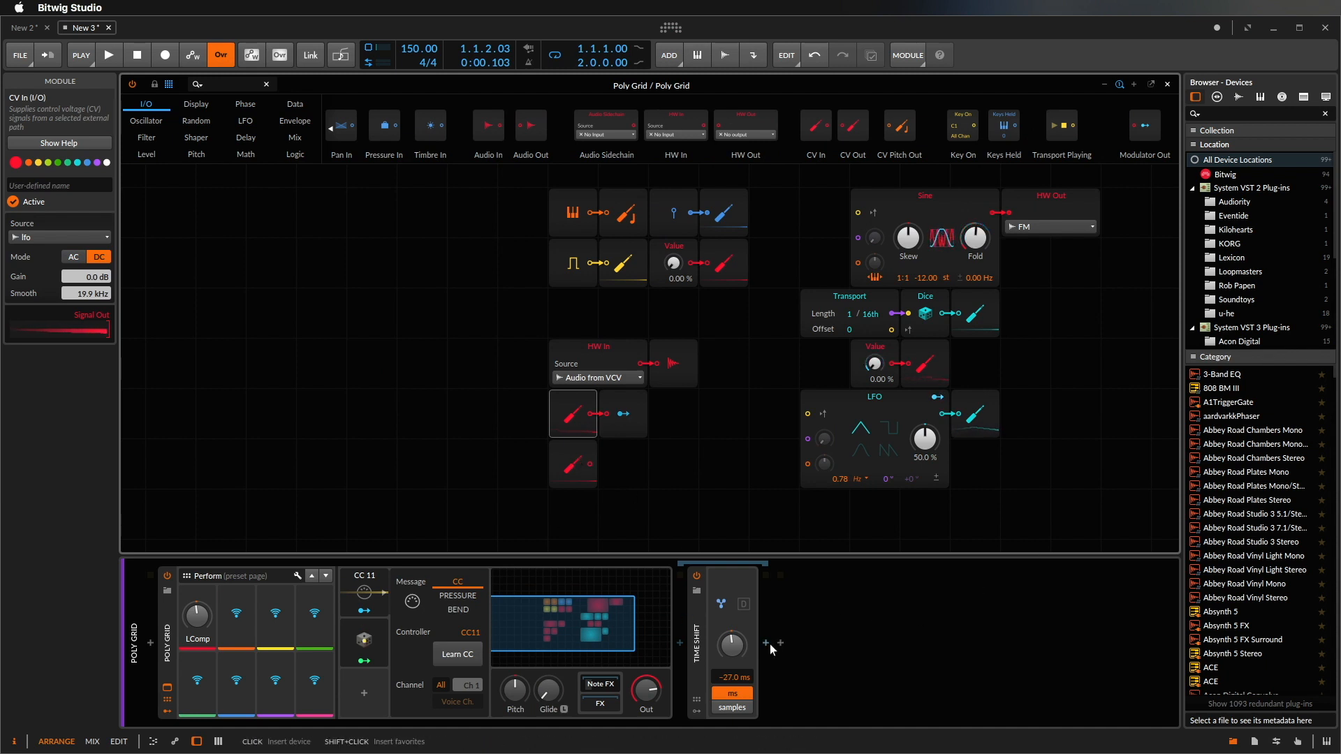
# Step: Replace the Time Shift device after Poly Grid with a Delay-1 device
pyautogui.click(600, 704)
pyautogui.click(676, 644)
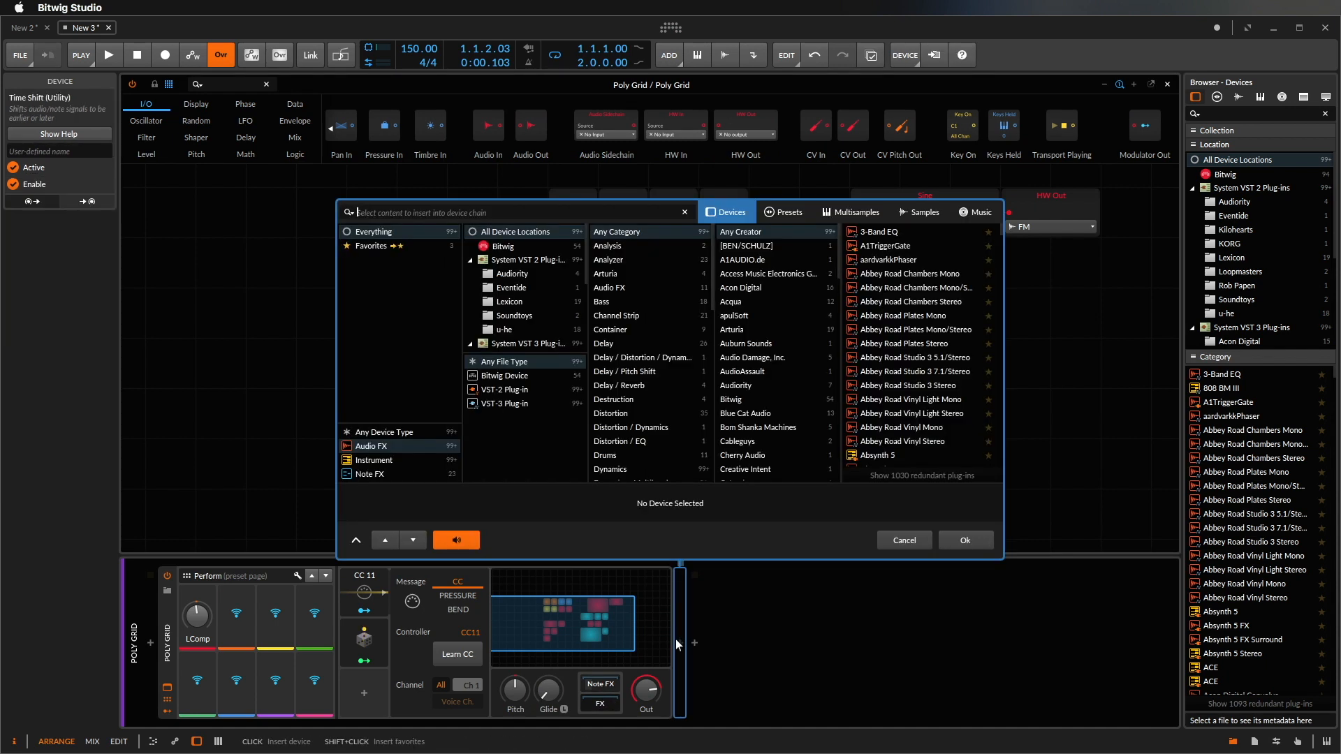
pyautogui.write('delay')
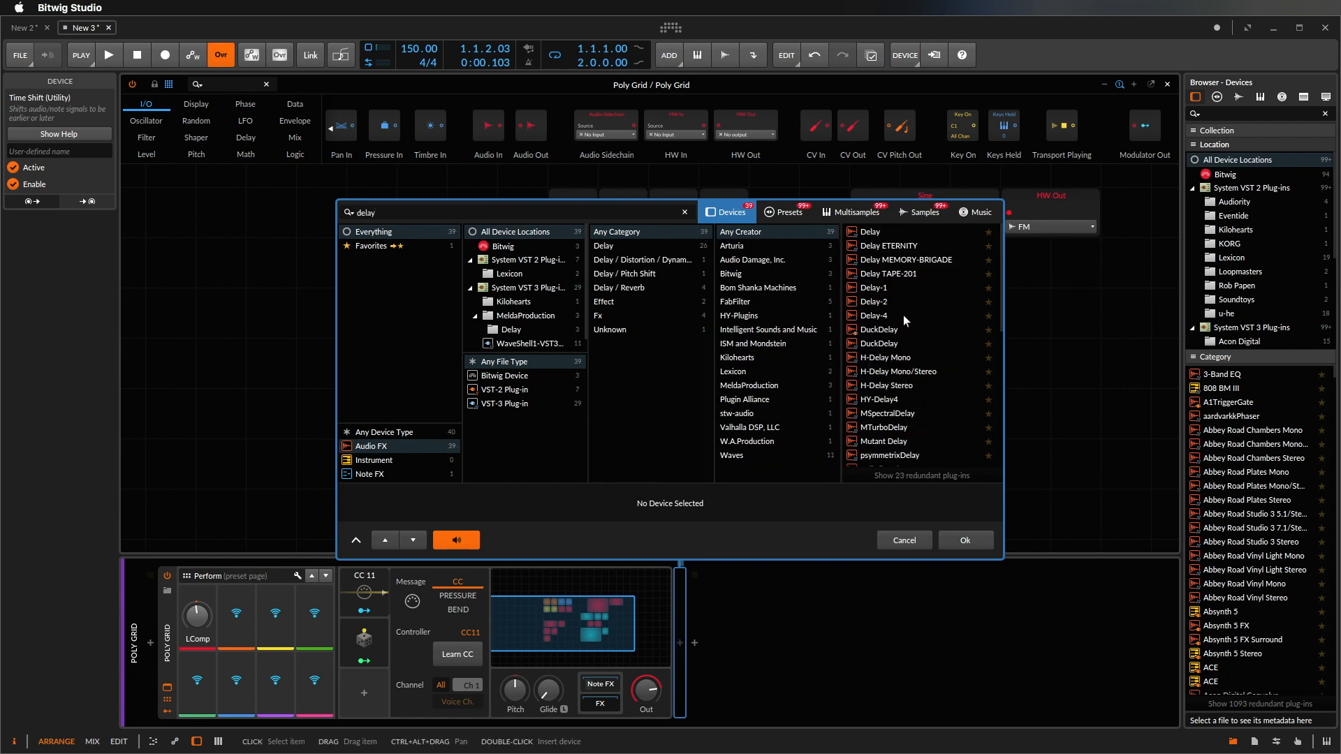
pyautogui.click(882, 287)
pyautogui.click(977, 537)
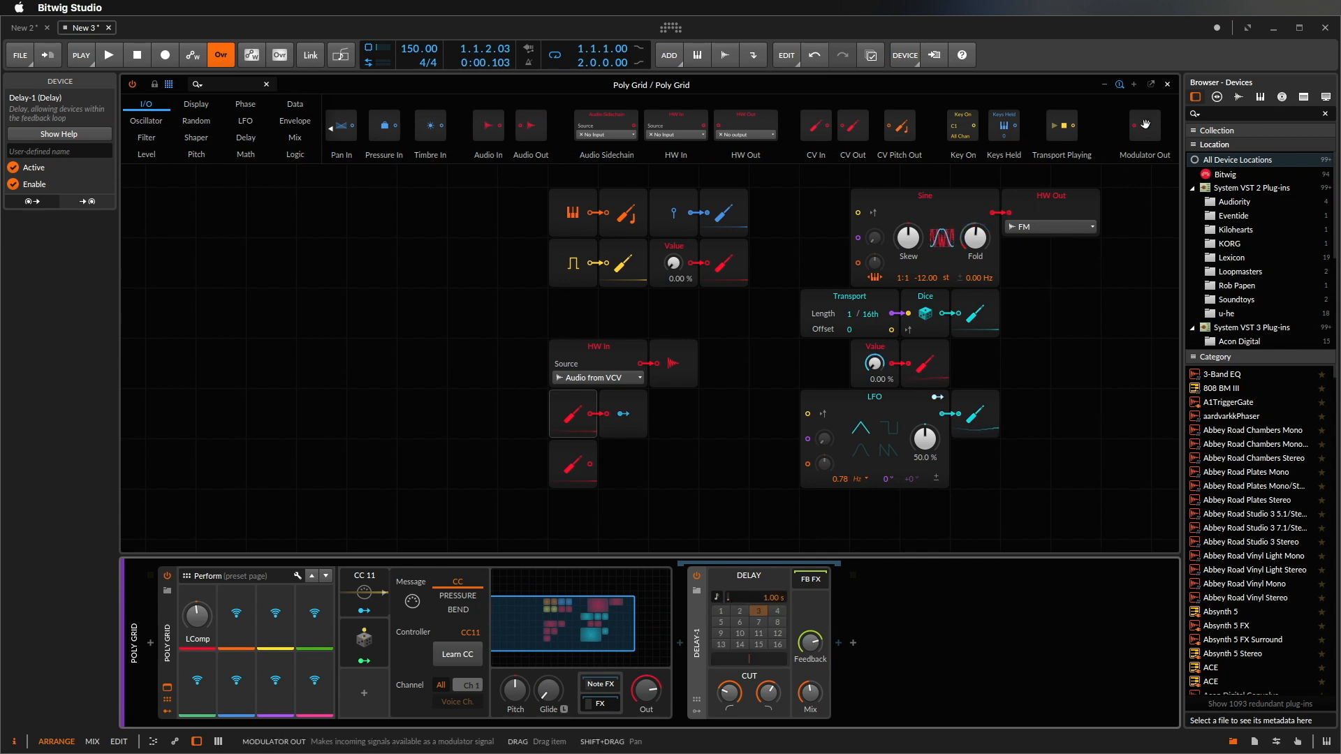
# Step: Connect a Modulator Out module to the lower CV In and set that CV In's source to caudal
pyautogui.moveTo(1145, 127); pyautogui.dragTo(623, 463)
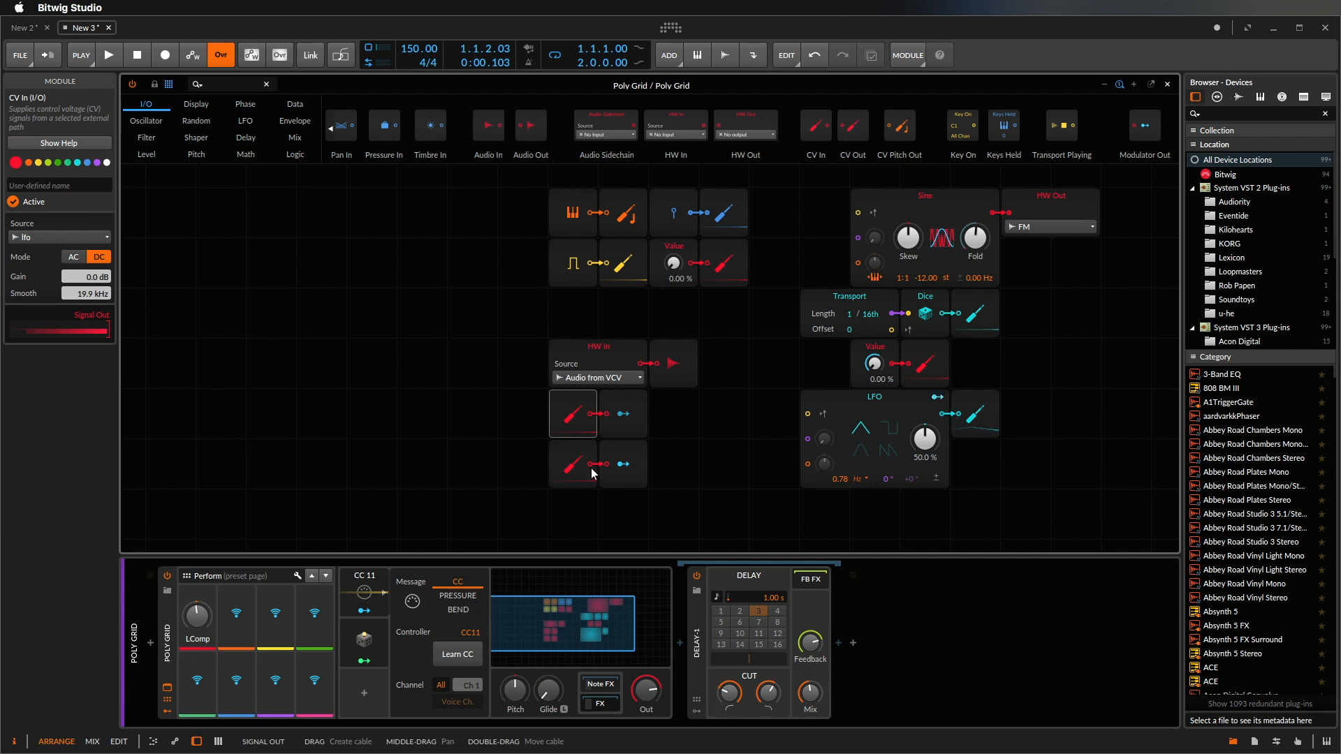
pyautogui.click(572, 448)
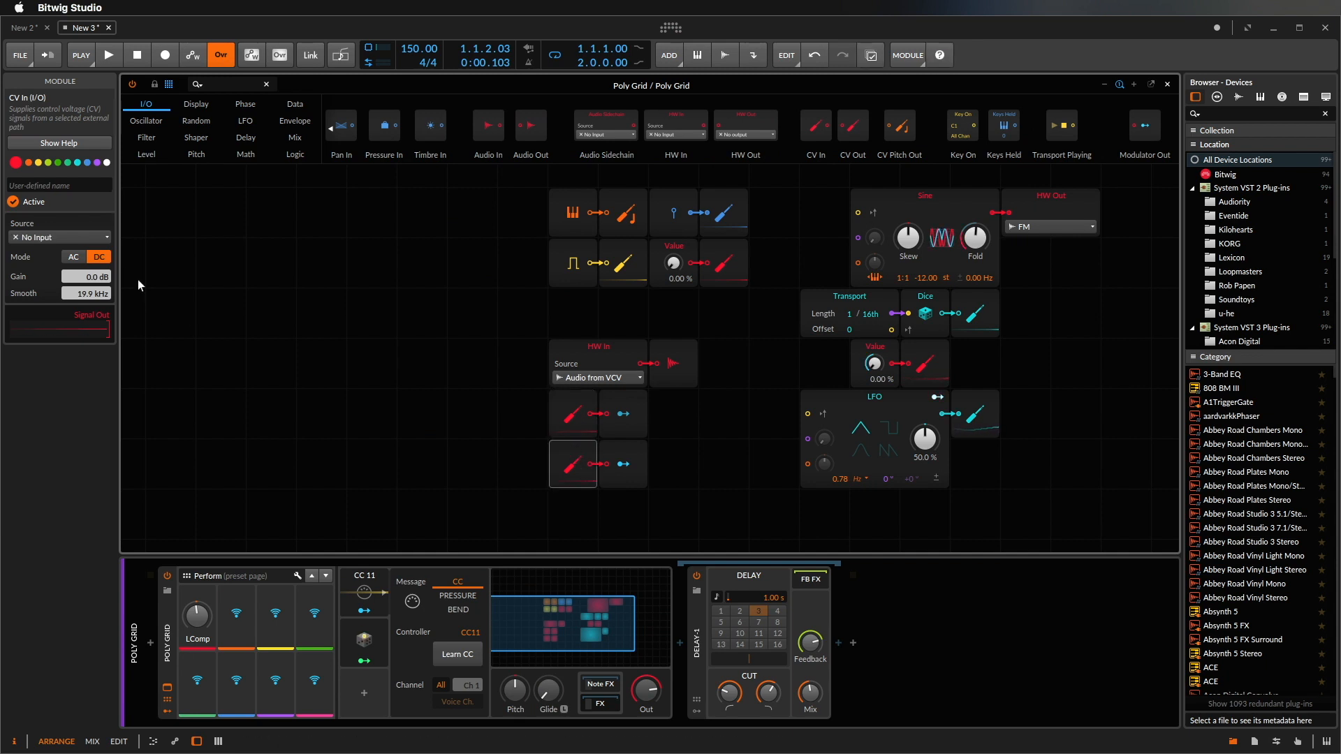
pyautogui.click(86, 237)
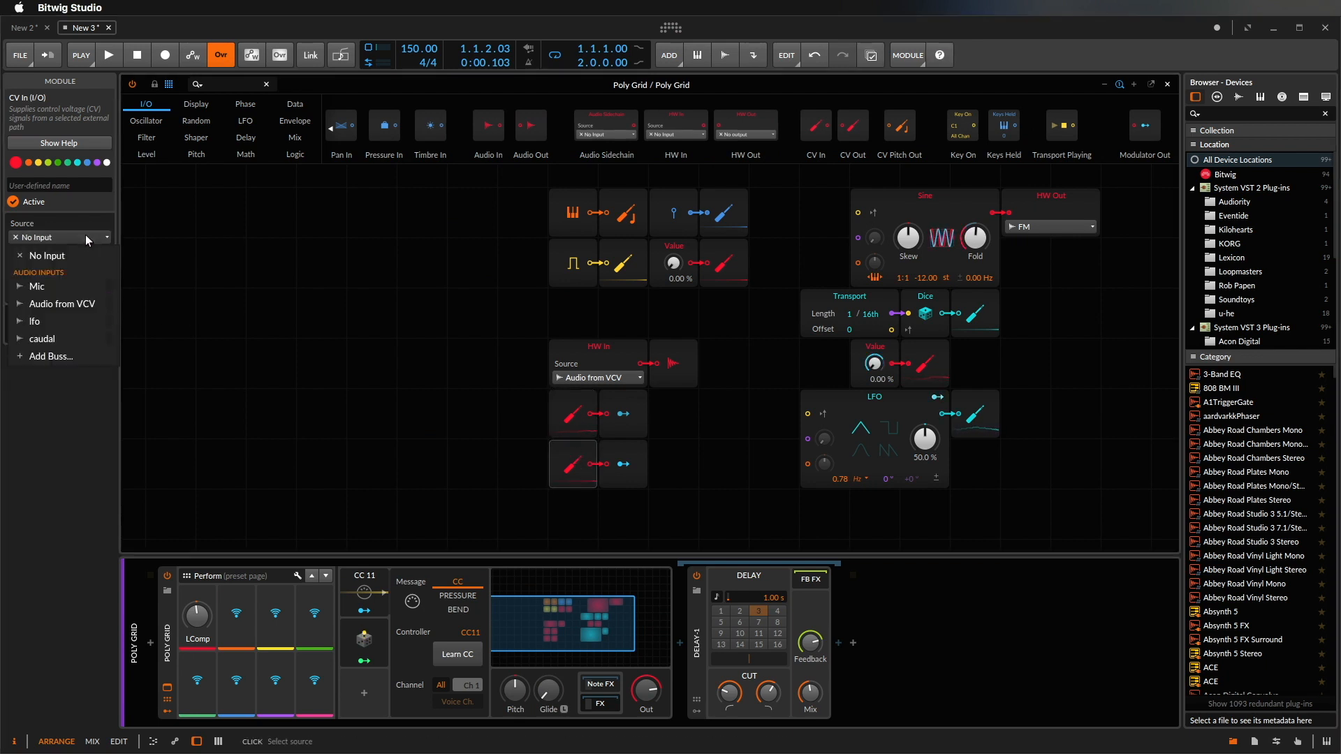
pyautogui.click(69, 337)
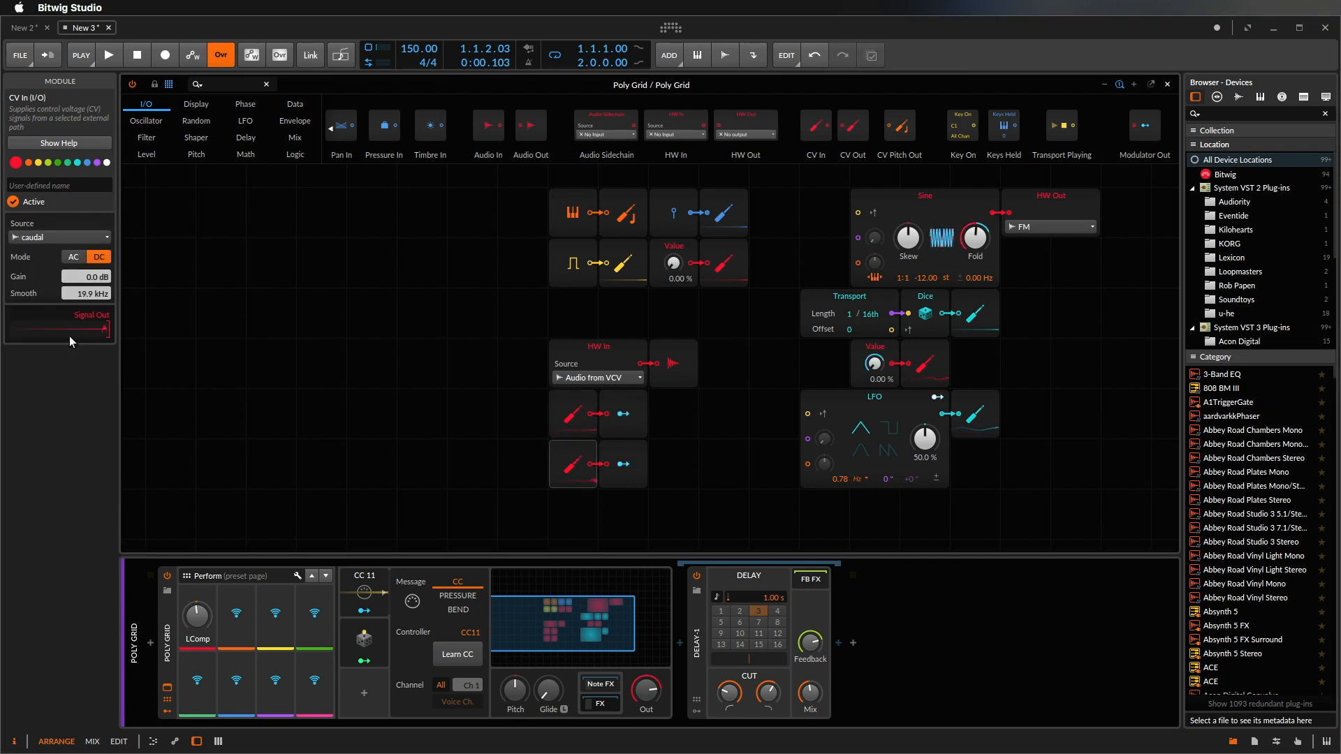
# Step: Modulate the Delay-1's delay time by +1.276 from the caudal Modulator Out and set its base time to 100 ms
pyautogui.click(623, 463)
pyautogui.moveTo(782, 597); pyautogui.dragTo(782, 575)
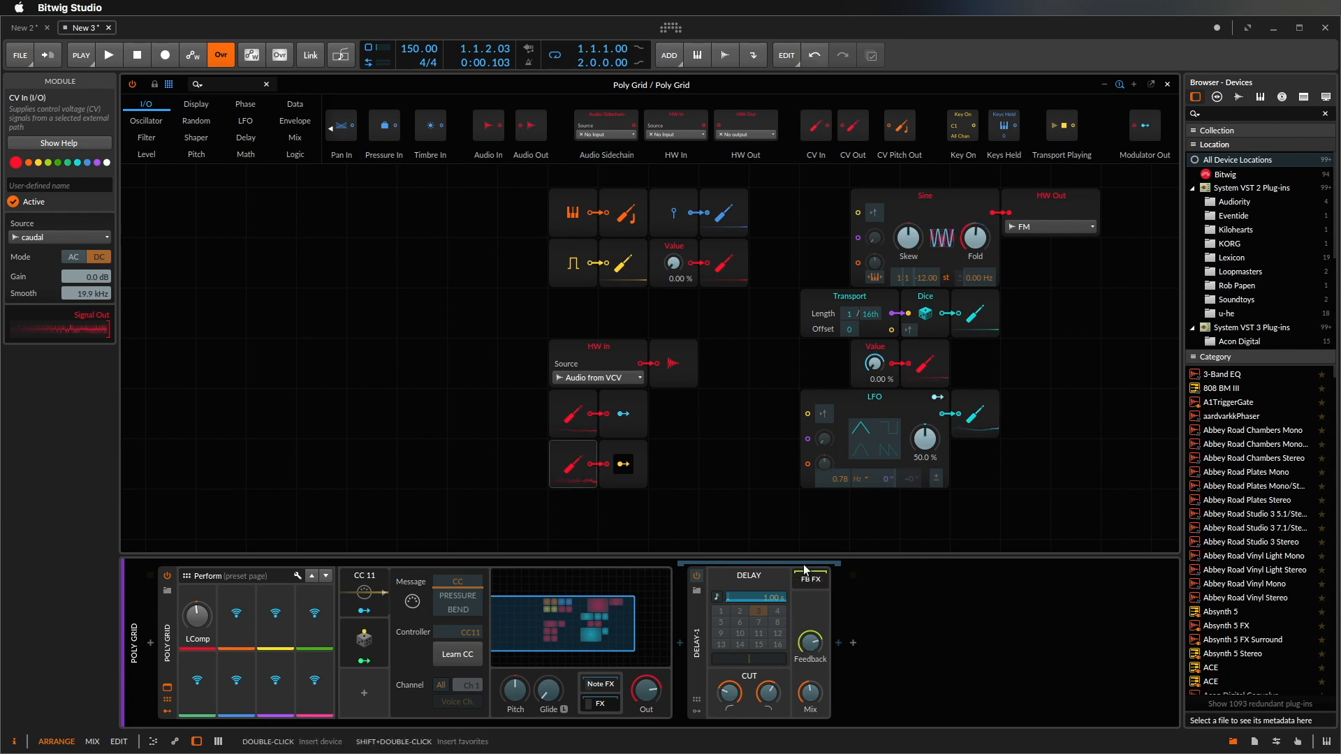
pyautogui.click(623, 466)
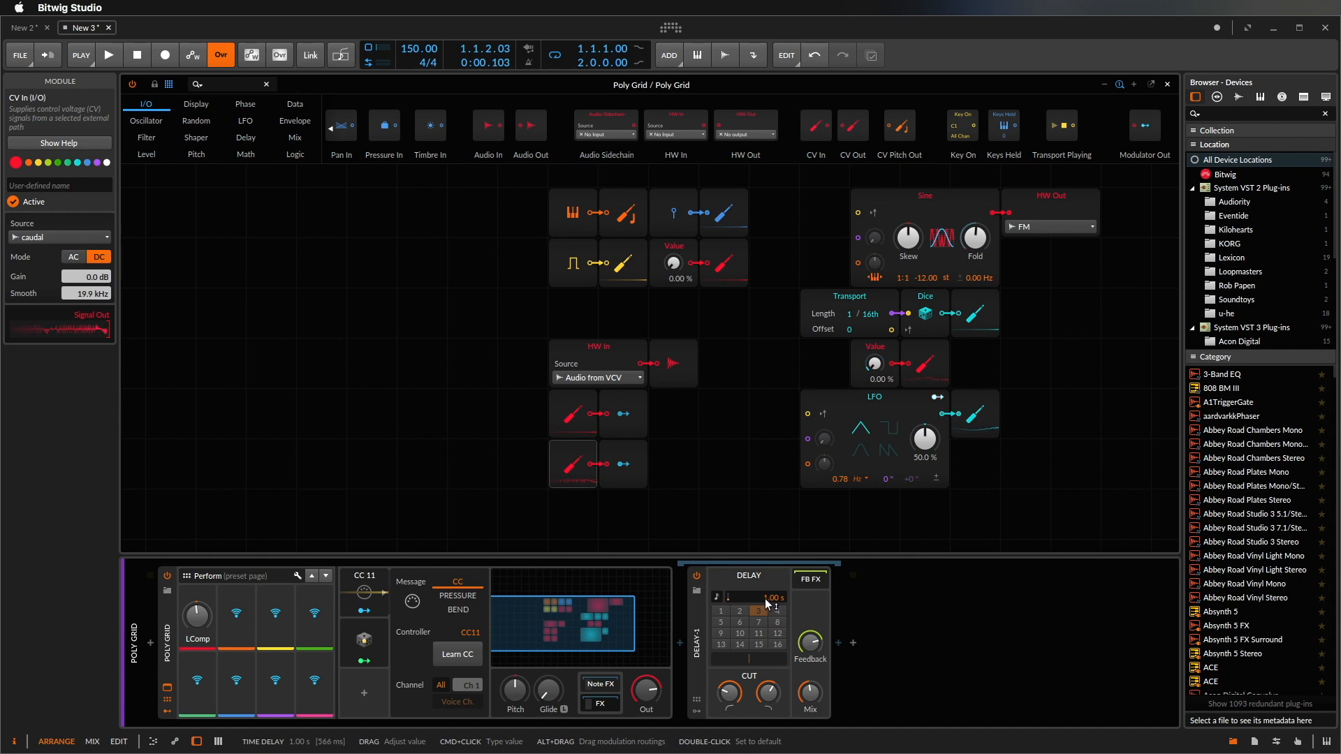
pyautogui.moveTo(768, 603); pyautogui.dragTo(768, 675)
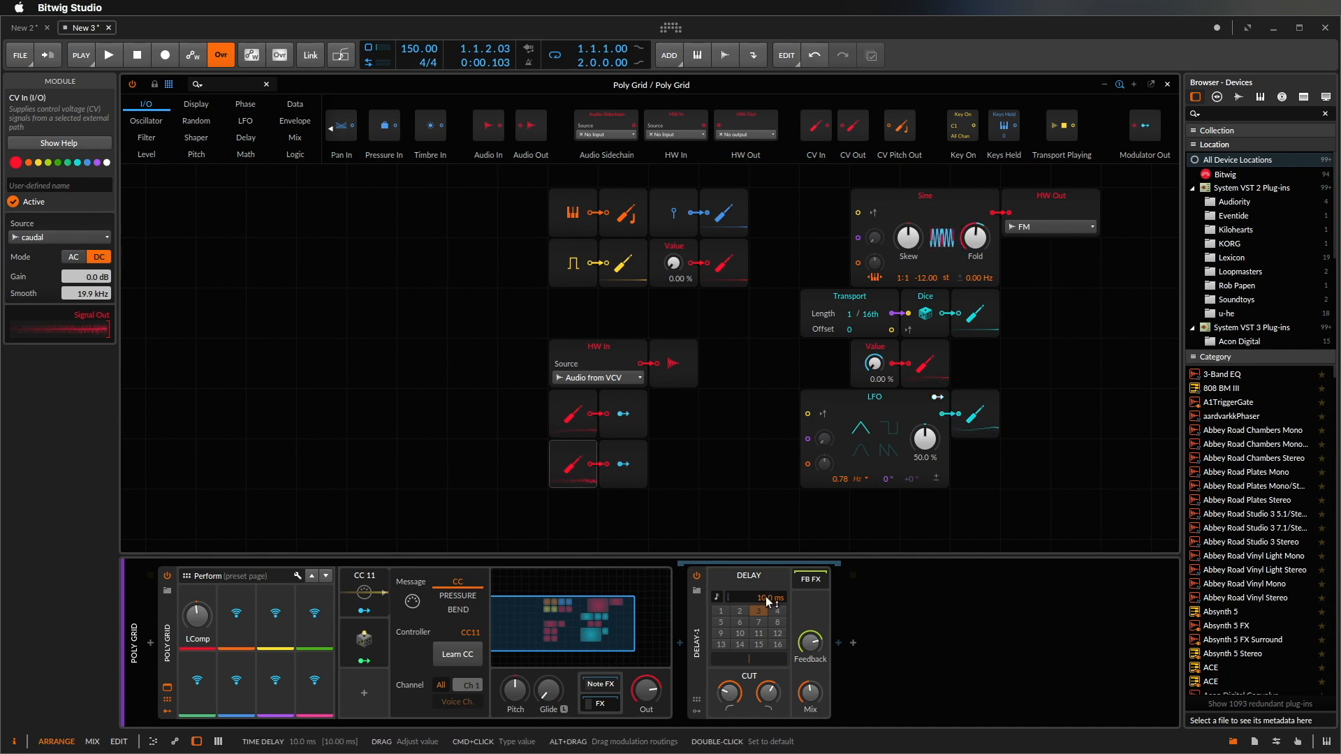
pyautogui.moveTo(768, 602)
pyautogui.mouseDown()
pyautogui.moveTo(768, 590)
pyautogui.moveTo(761, 598)
pyautogui.mouseUp()
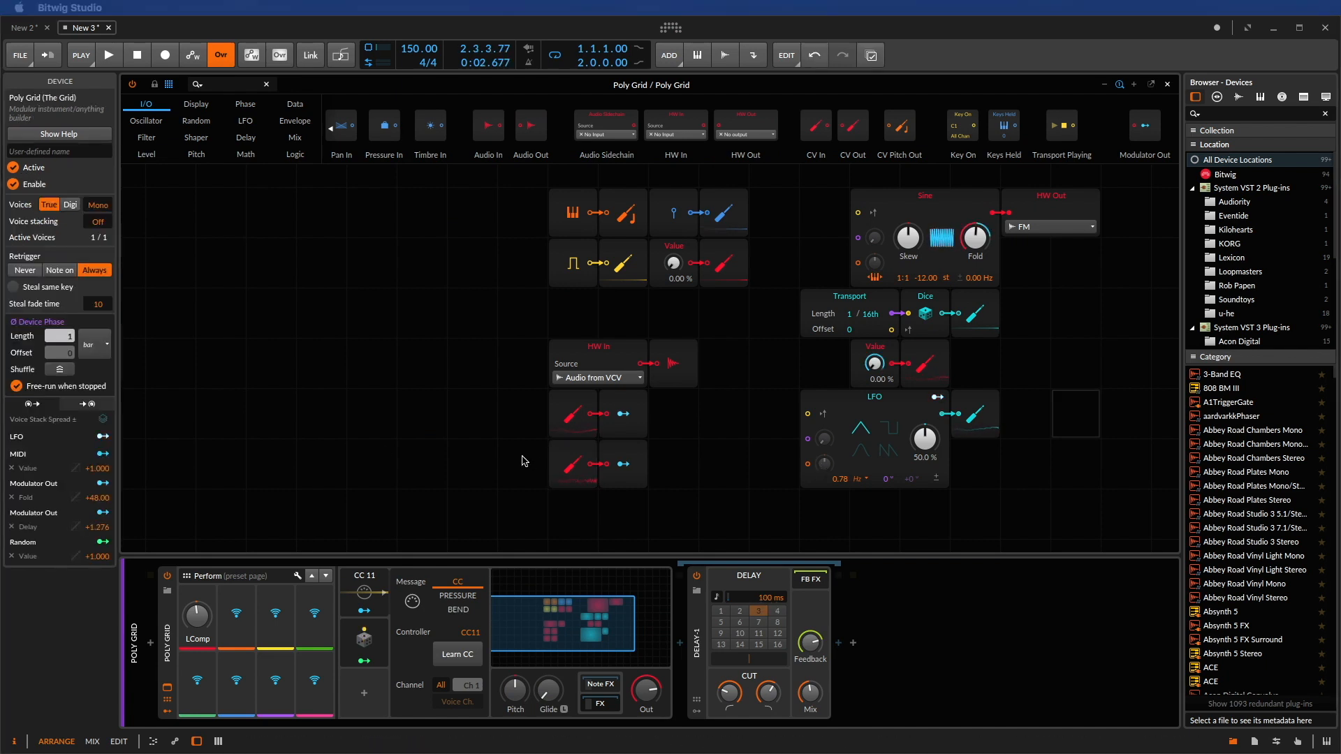
# Step: Play the project to hear the Fold and delay time modulation, and stop playback
pyautogui.click(524, 461)
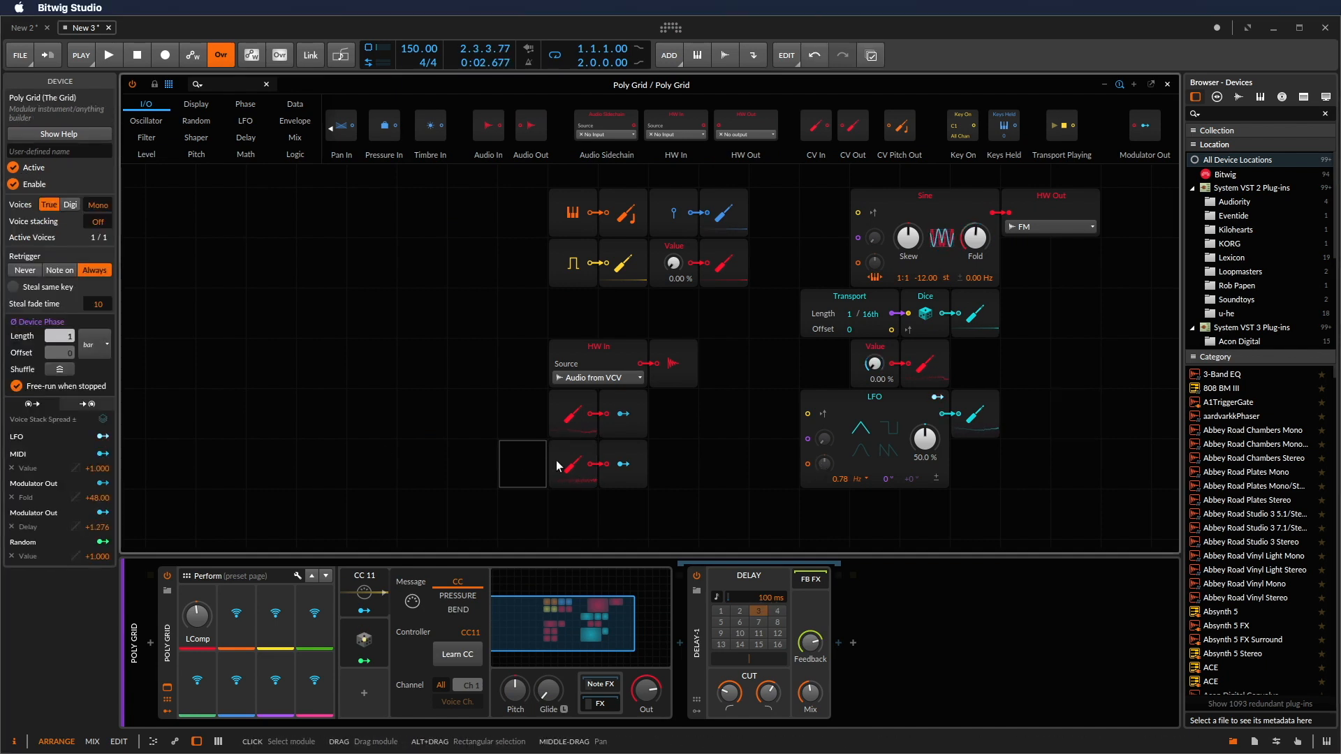
pyautogui.press('space')
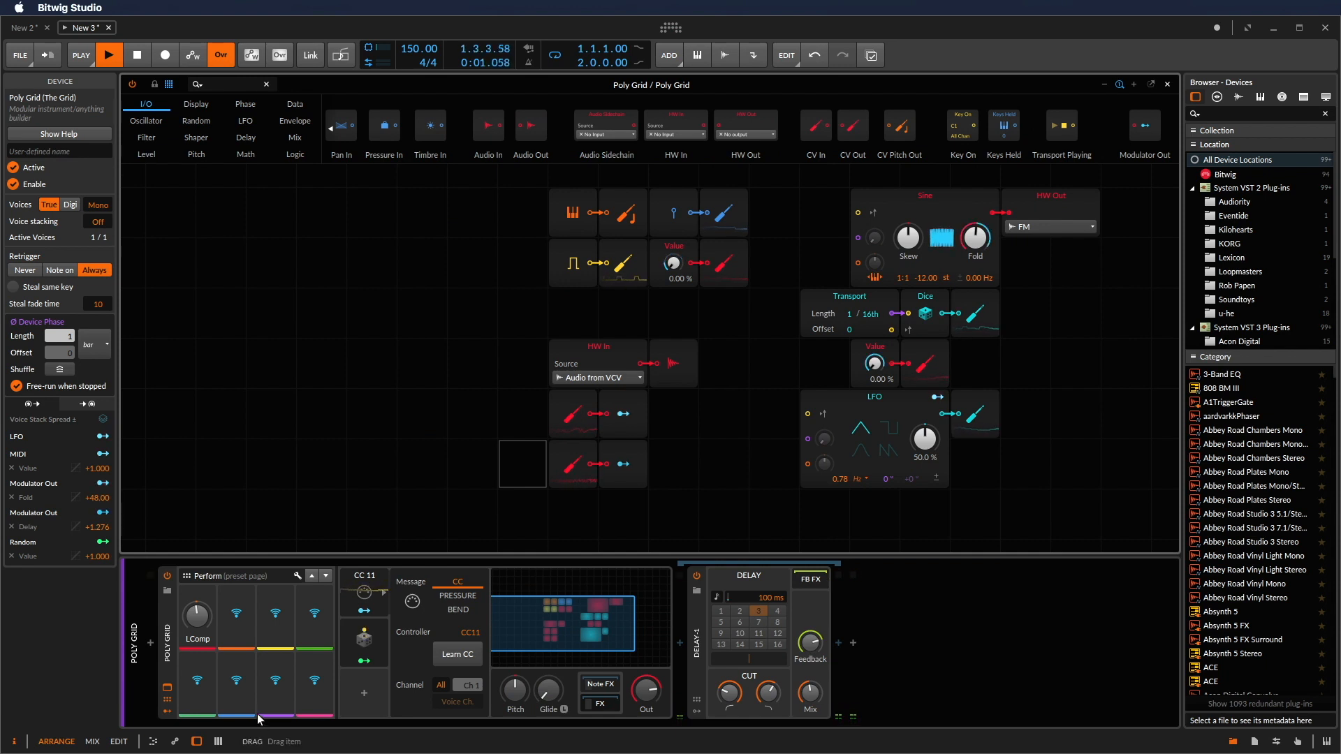
pyautogui.press('space')
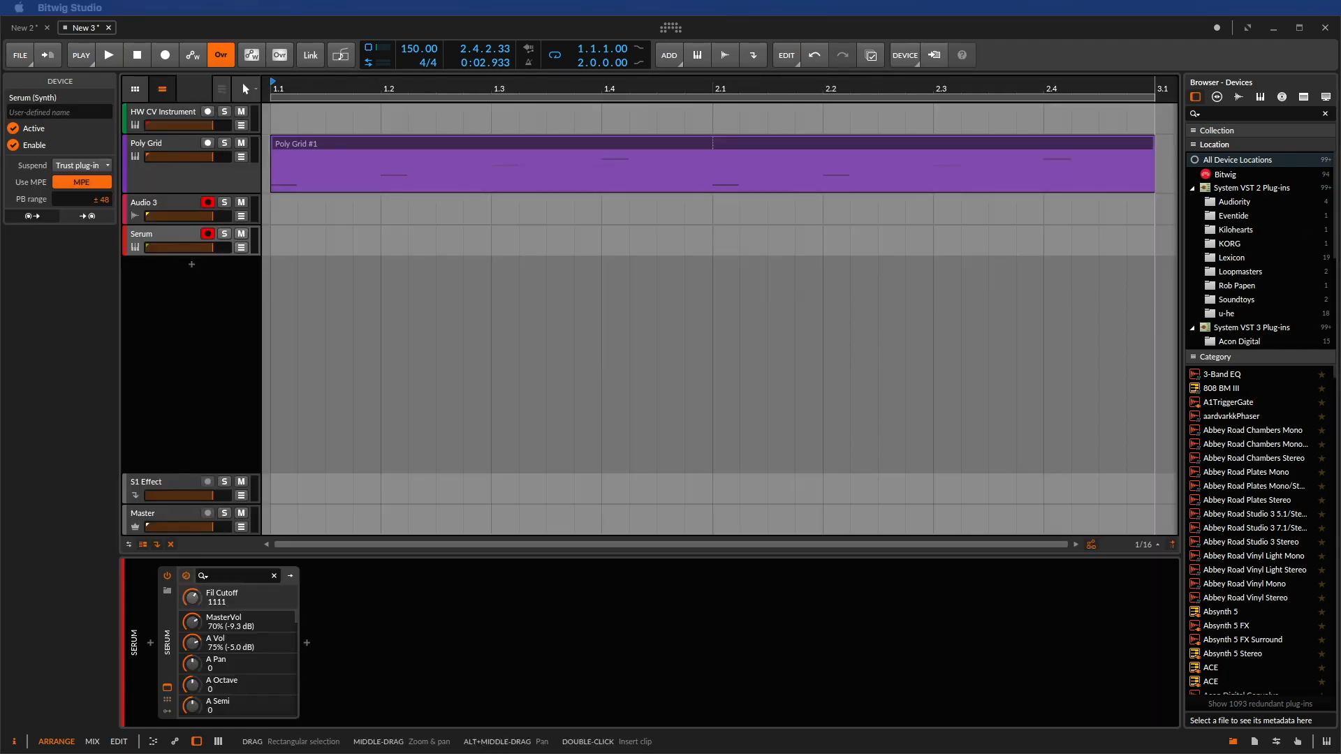
# Step: Show Serum's plug-in window and add two HW CV In modulators to the Serum device
pyautogui.click(809, 579)
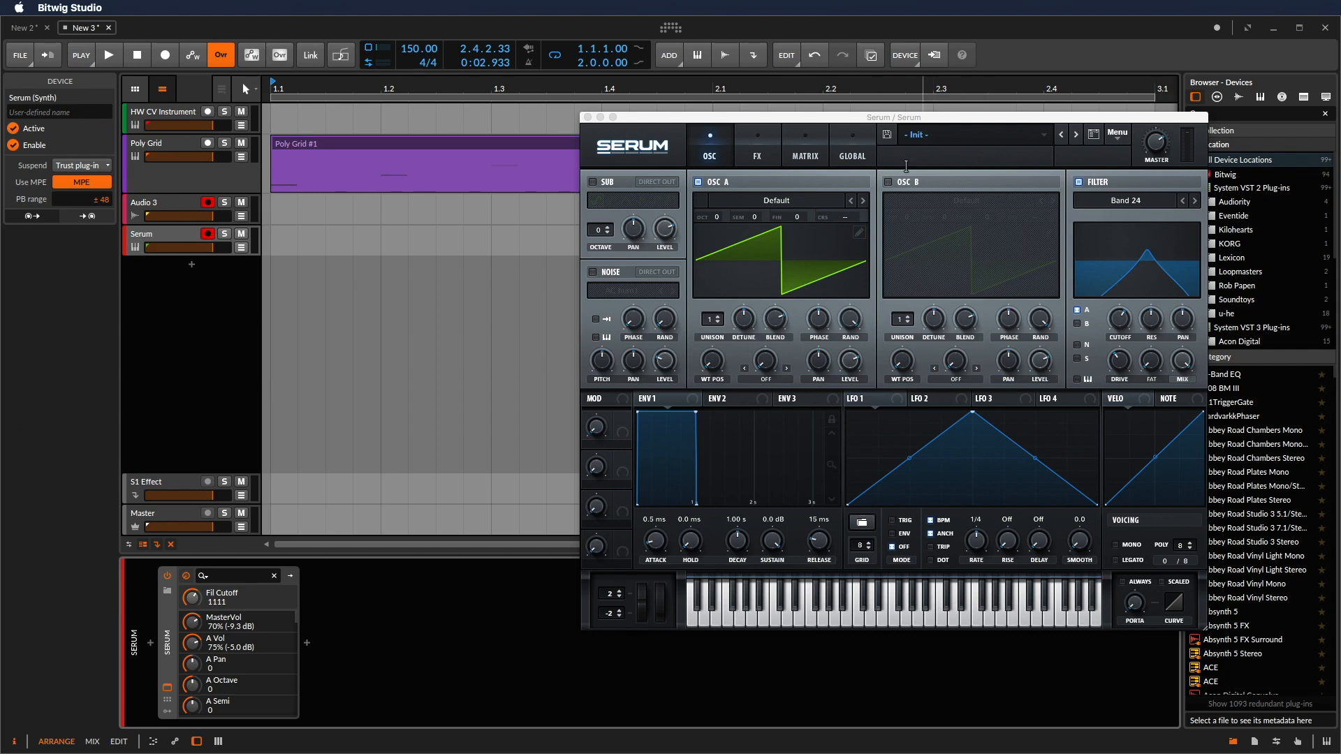
pyautogui.moveTo(808, 123); pyautogui.dragTo(805, 122)
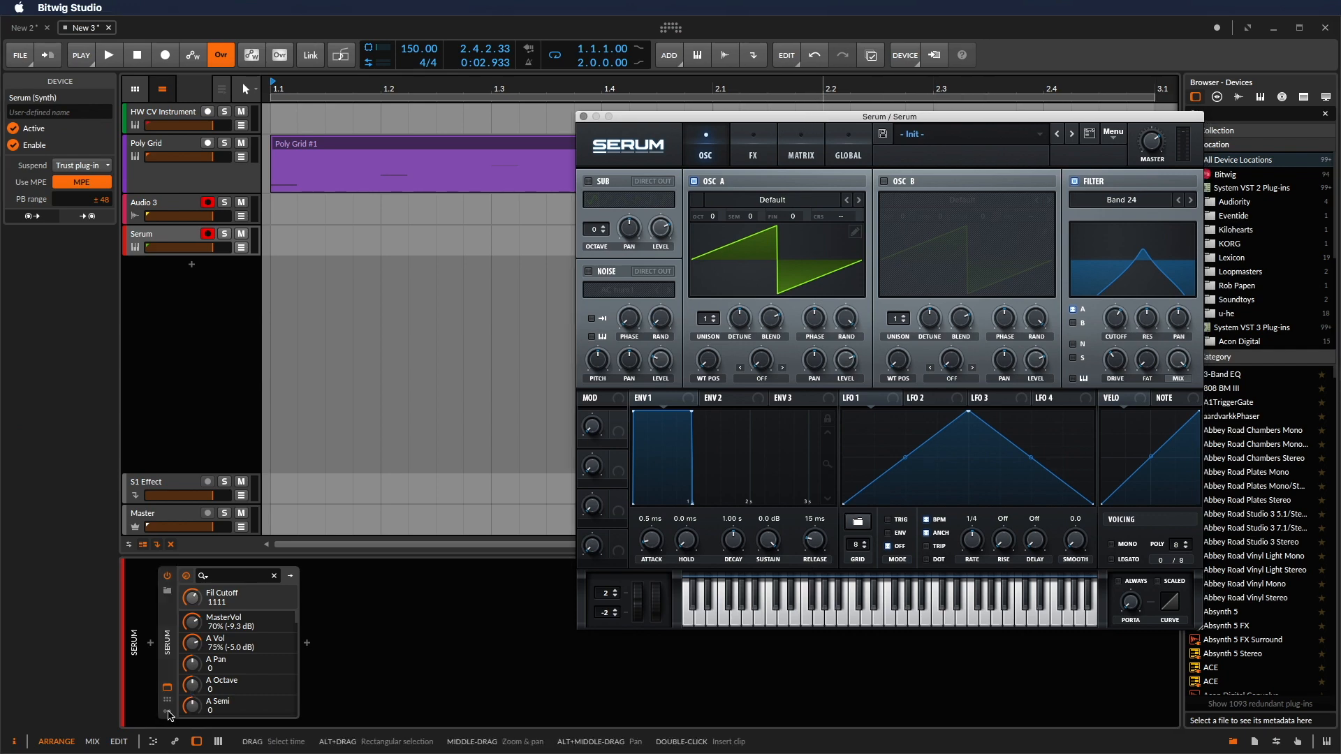
pyautogui.click(167, 710)
pyautogui.click(189, 592)
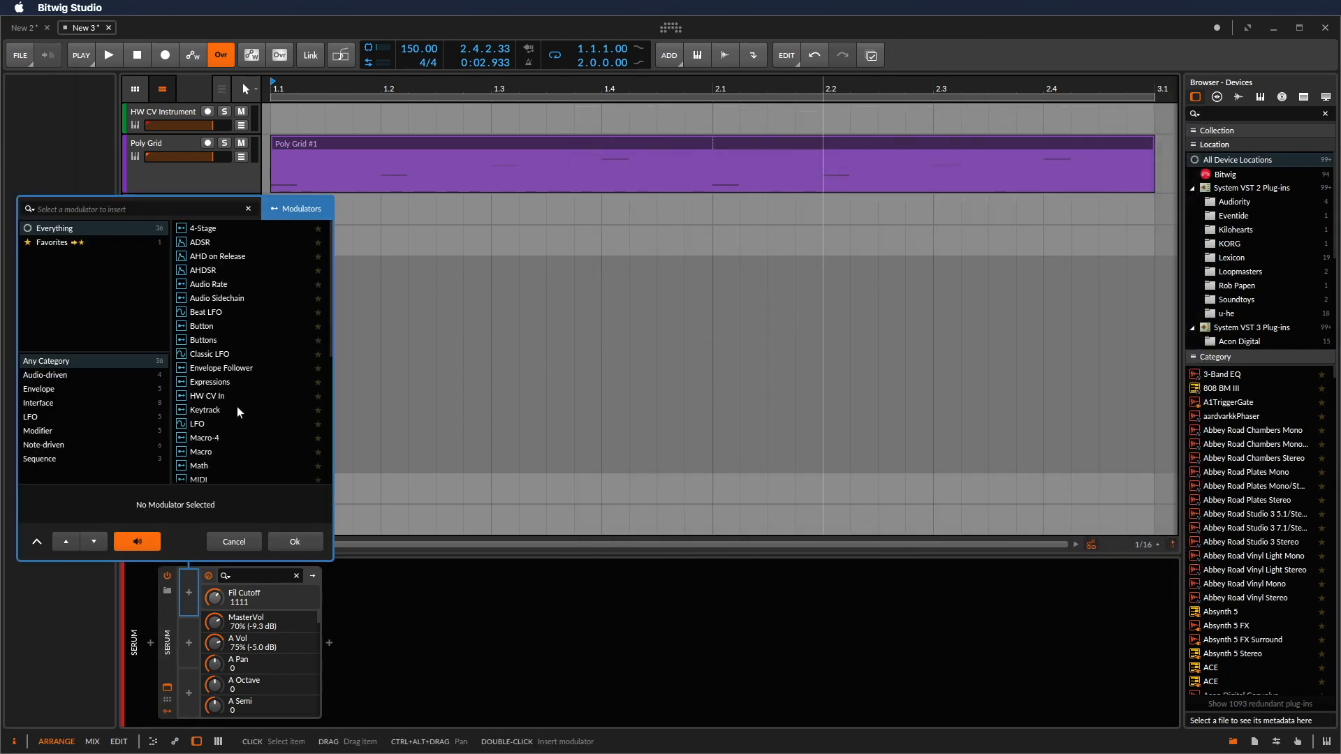
pyautogui.click(216, 396)
pyautogui.click(295, 542)
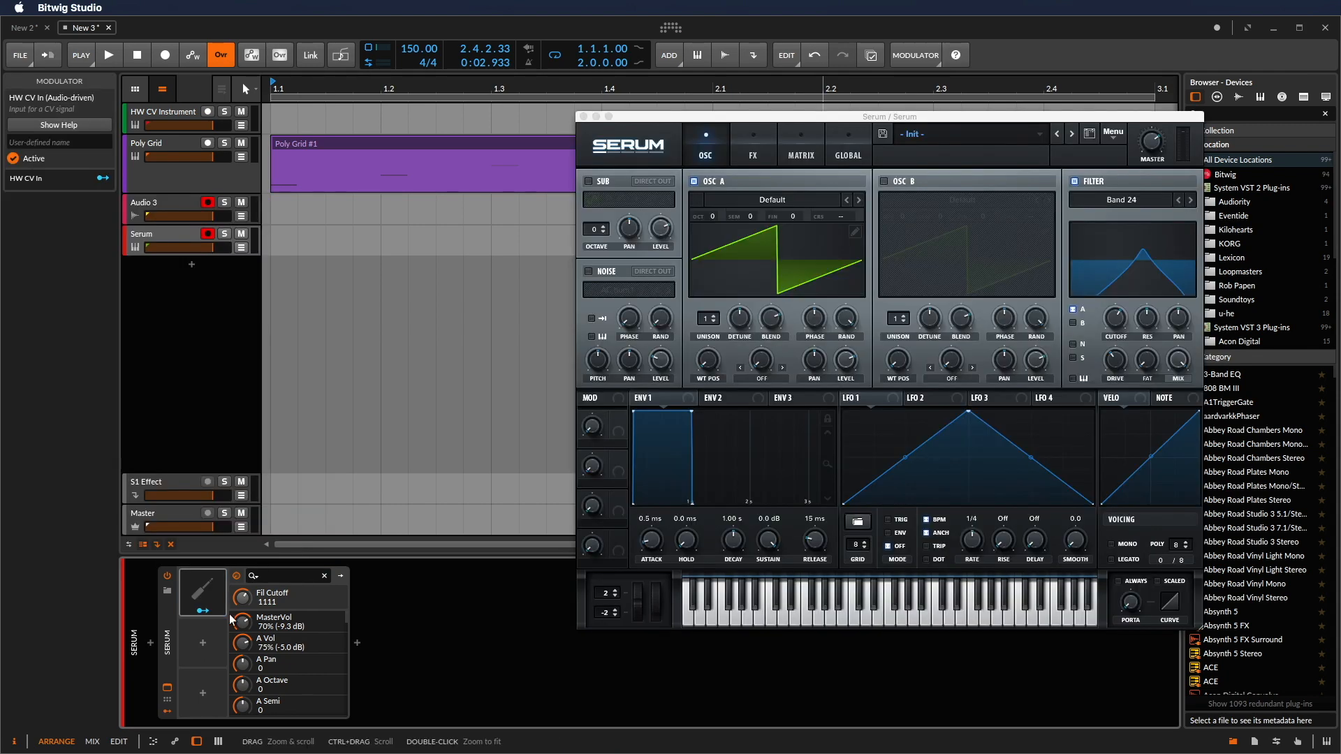
pyautogui.click(202, 642)
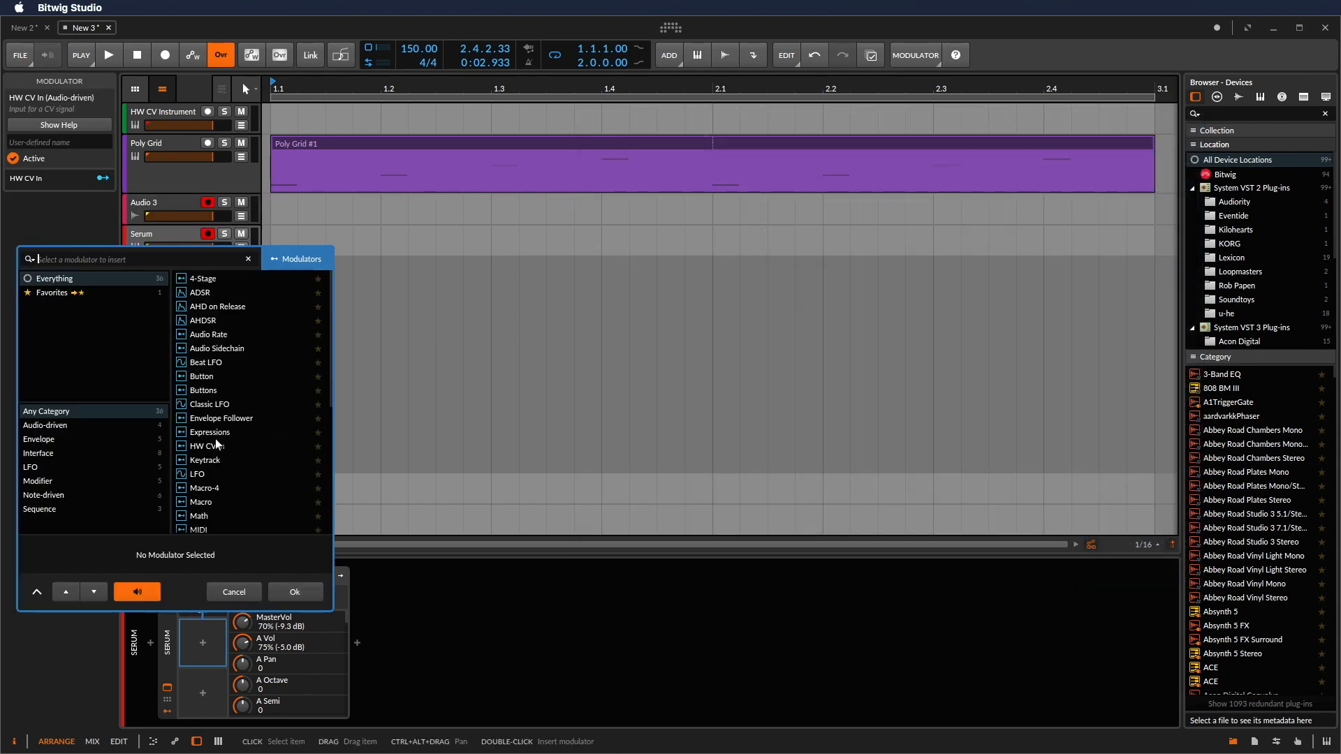
pyautogui.click(216, 445)
pyautogui.click(294, 592)
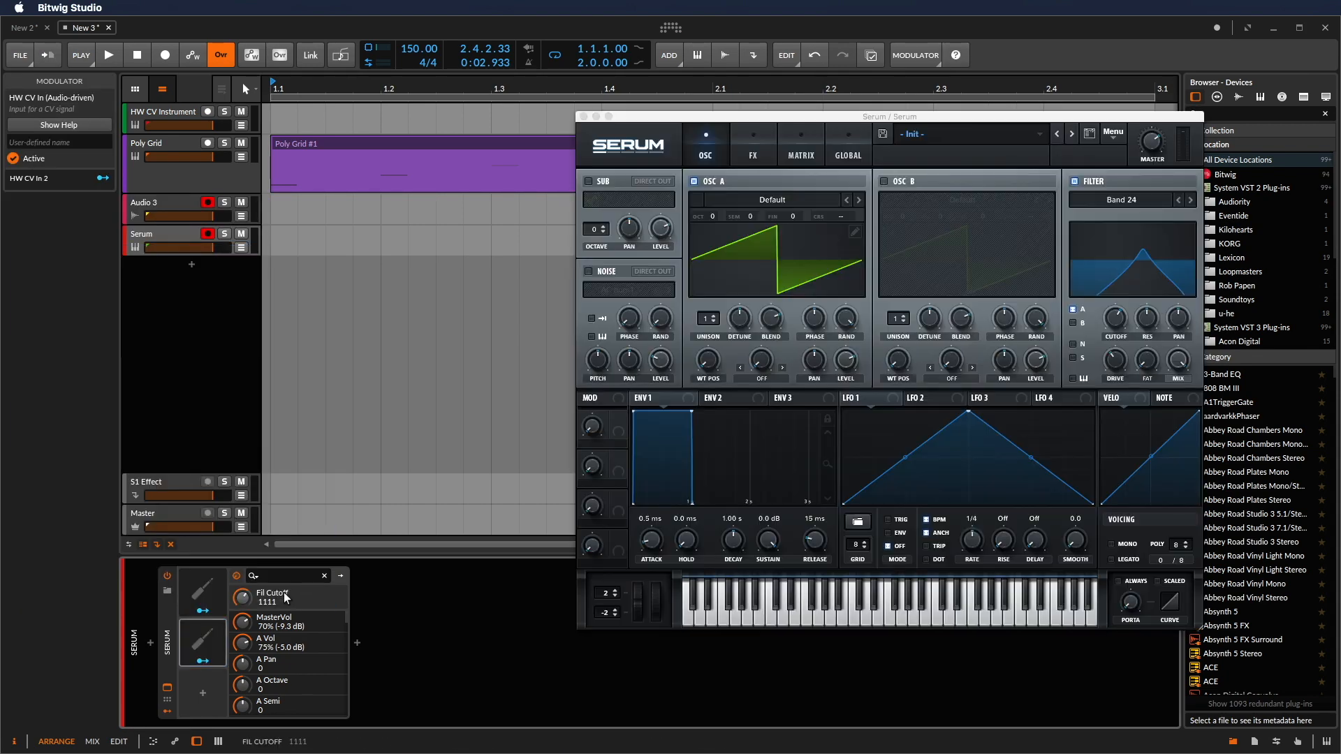
# Step: Set the input of Serum's first HW CV In modulator to lfo and the second one's input to caudal
pyautogui.click(222, 593)
pyautogui.click(279, 590)
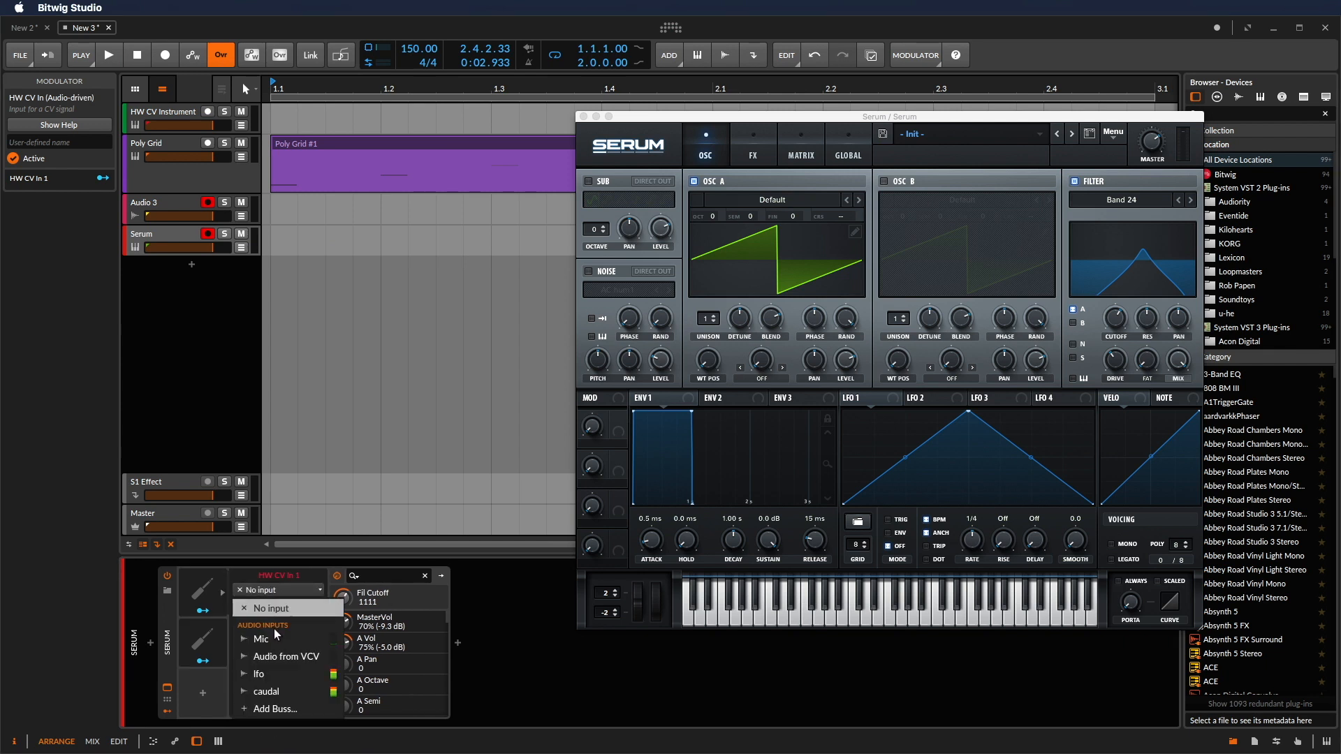
pyautogui.click(259, 674)
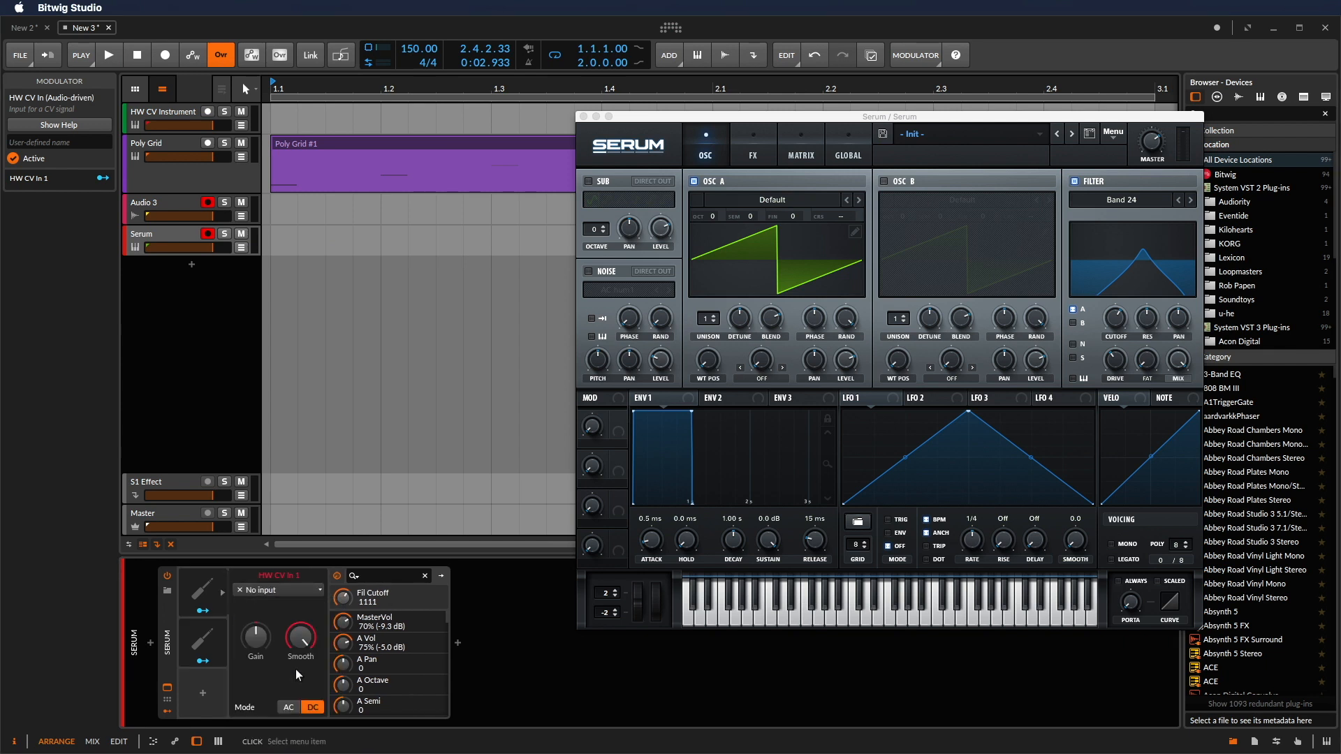
pyautogui.click(206, 666)
pyautogui.click(279, 590)
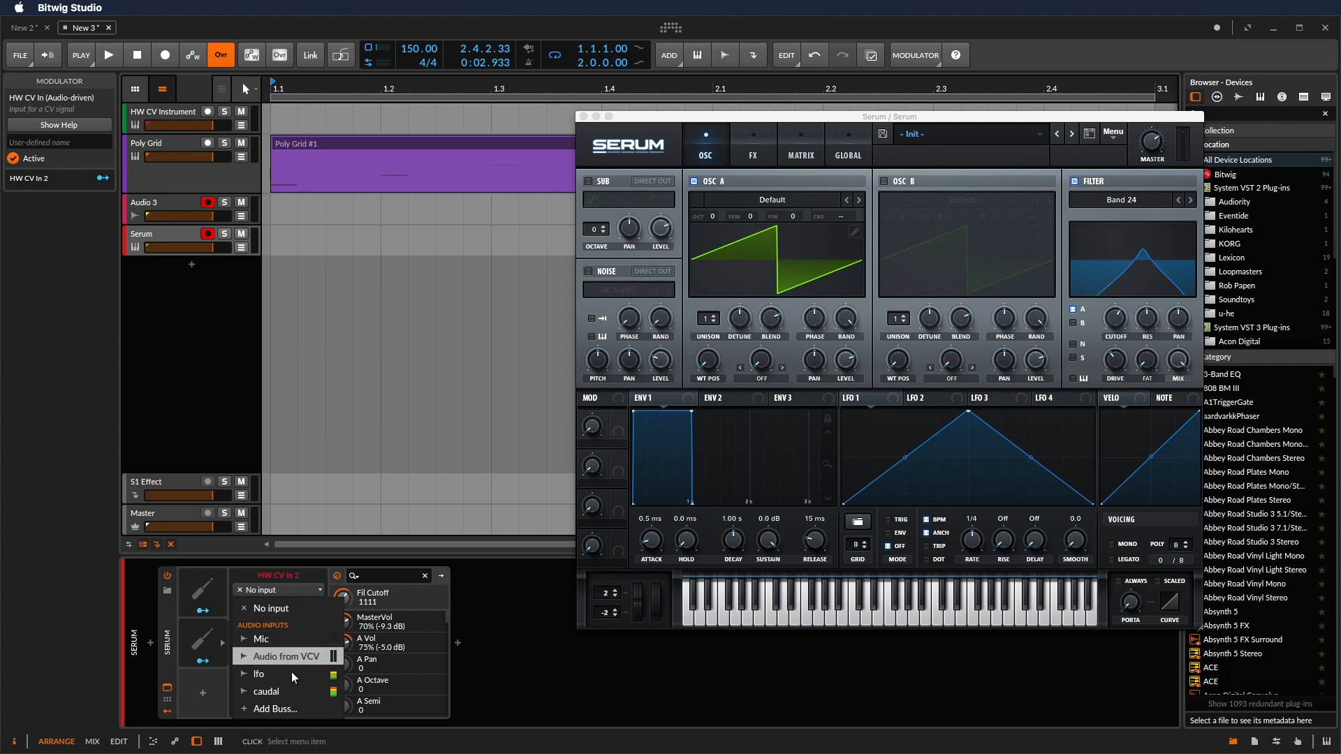
pyautogui.click(294, 692)
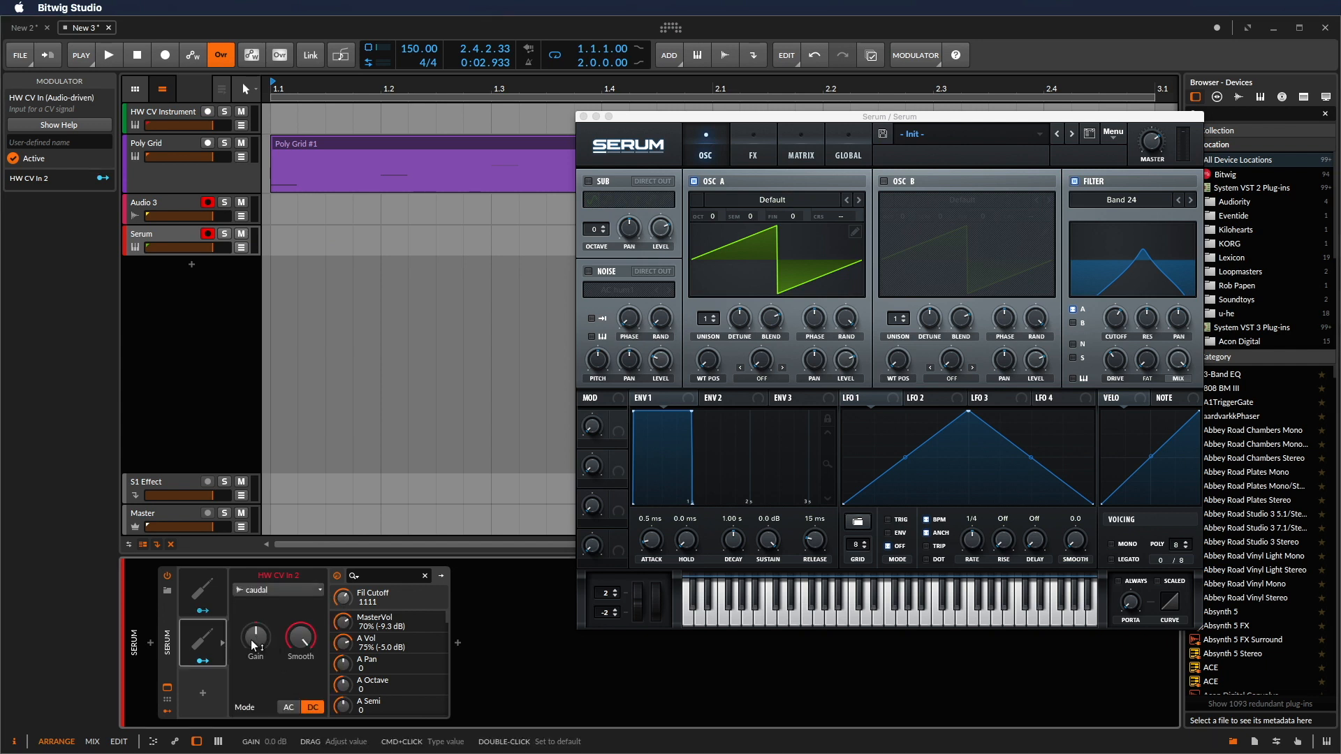
# Step: Map the first HW CV In to Serum's filter cutoff and the second to oscillator A's coarse pitch at +0.330, closing the plug-in window
pyautogui.click(202, 612)
pyautogui.moveTo(343, 598); pyautogui.dragTo(343, 592)
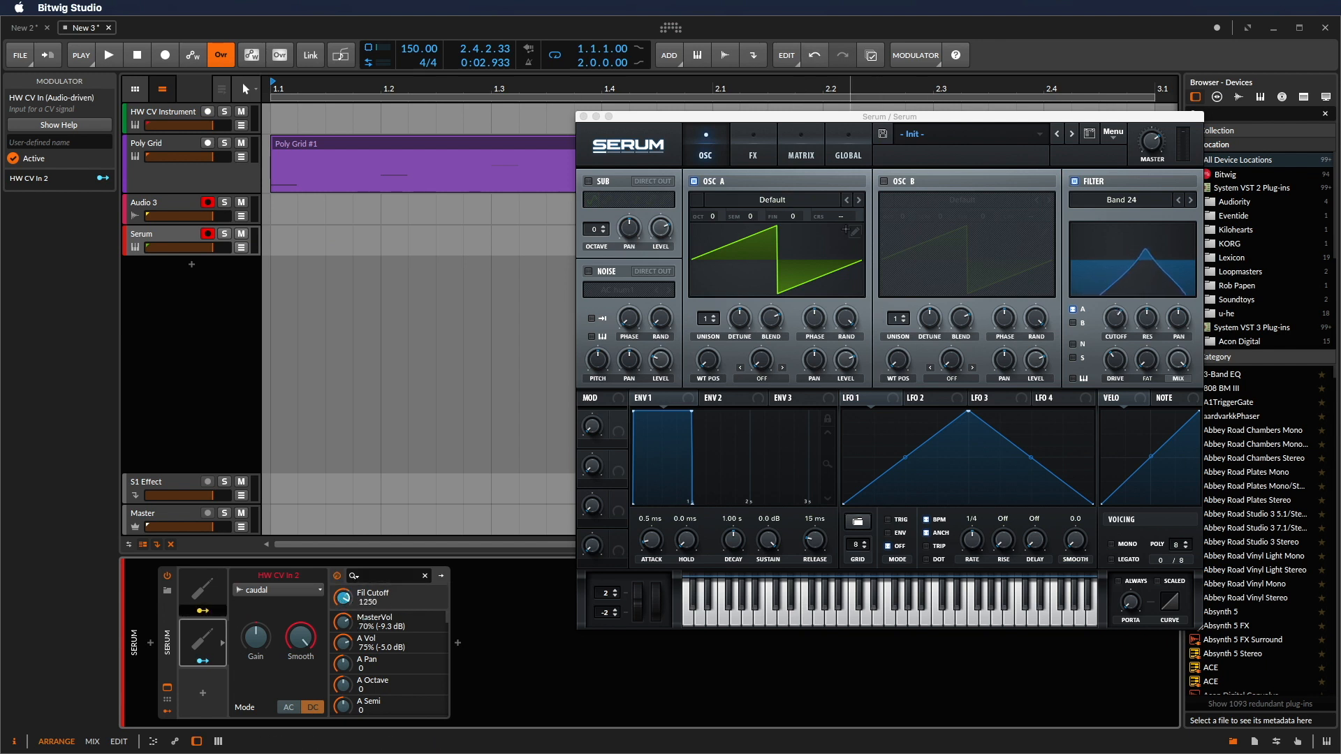
pyautogui.click(842, 218)
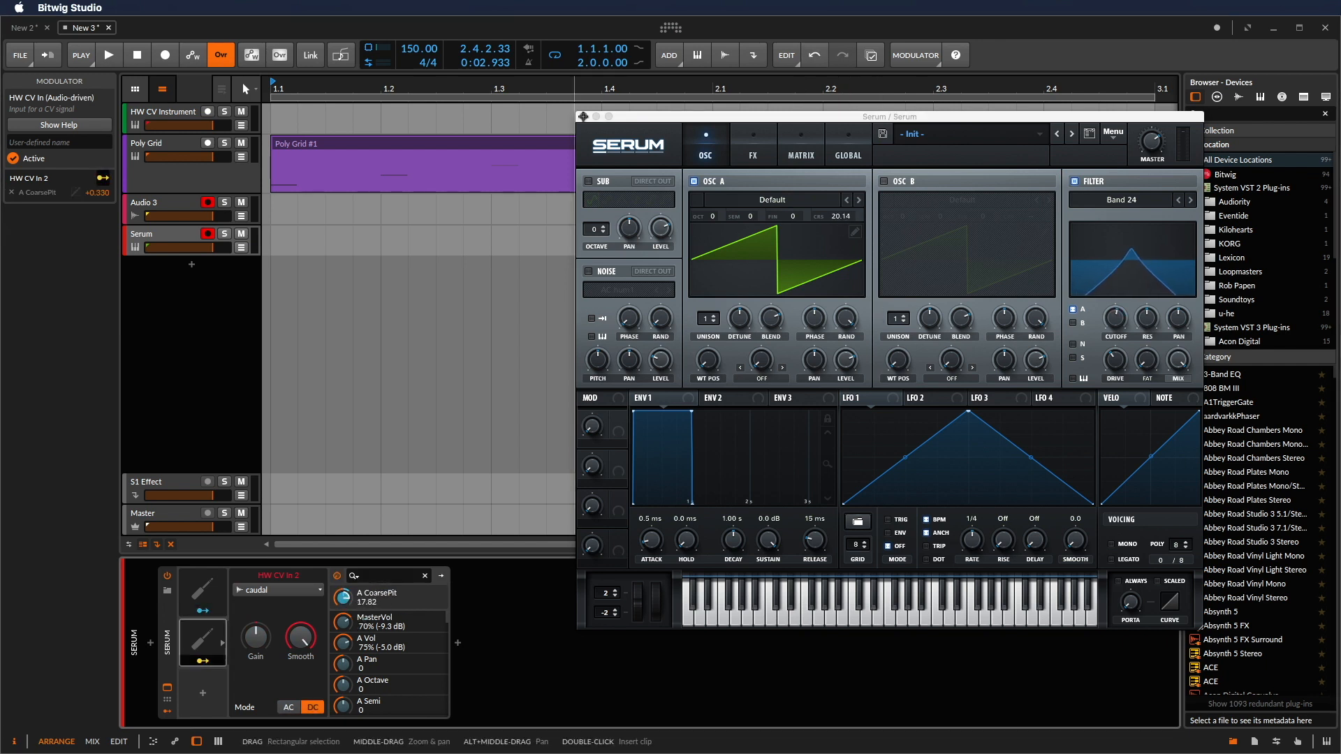
pyautogui.click(584, 120)
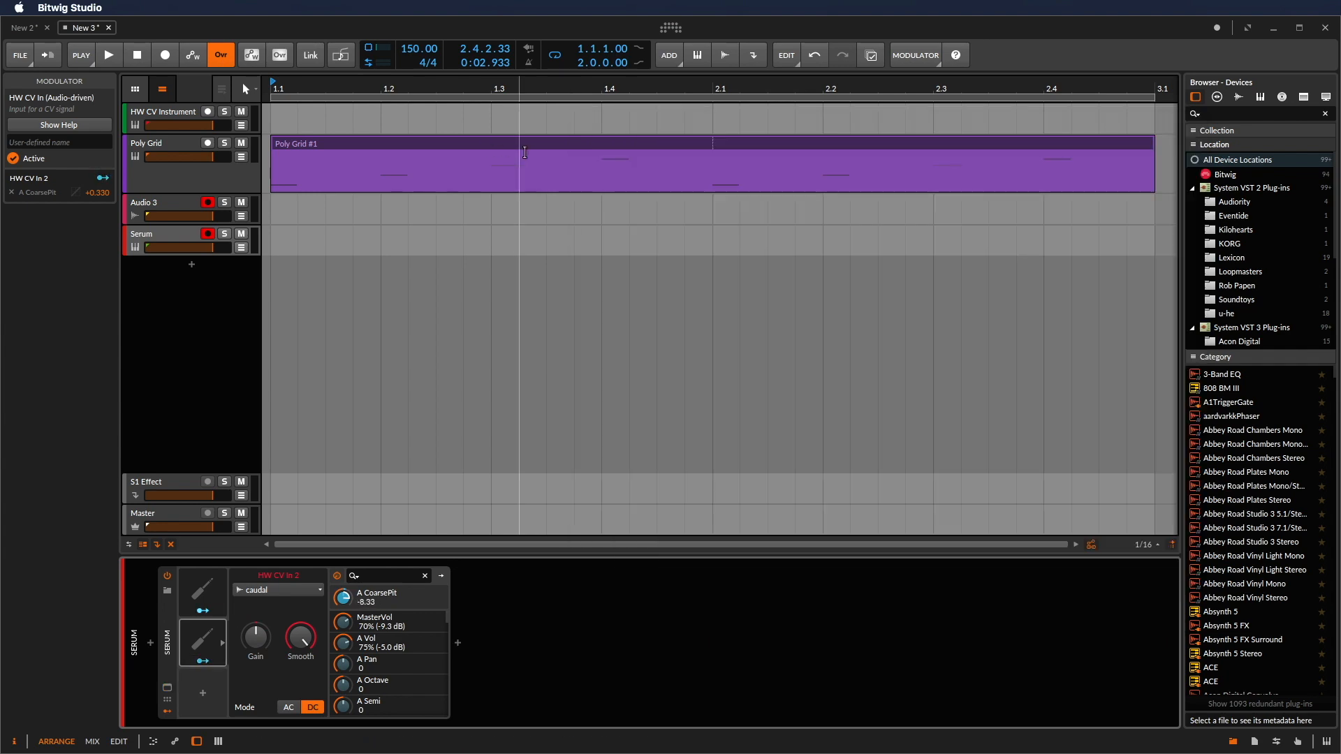
# Step: Copy the Poly Grid #1 clip onto the Serum track and play that track soloed
pyautogui.moveTo(533, 144); pyautogui.dragTo(523, 250)
pyautogui.click(229, 238)
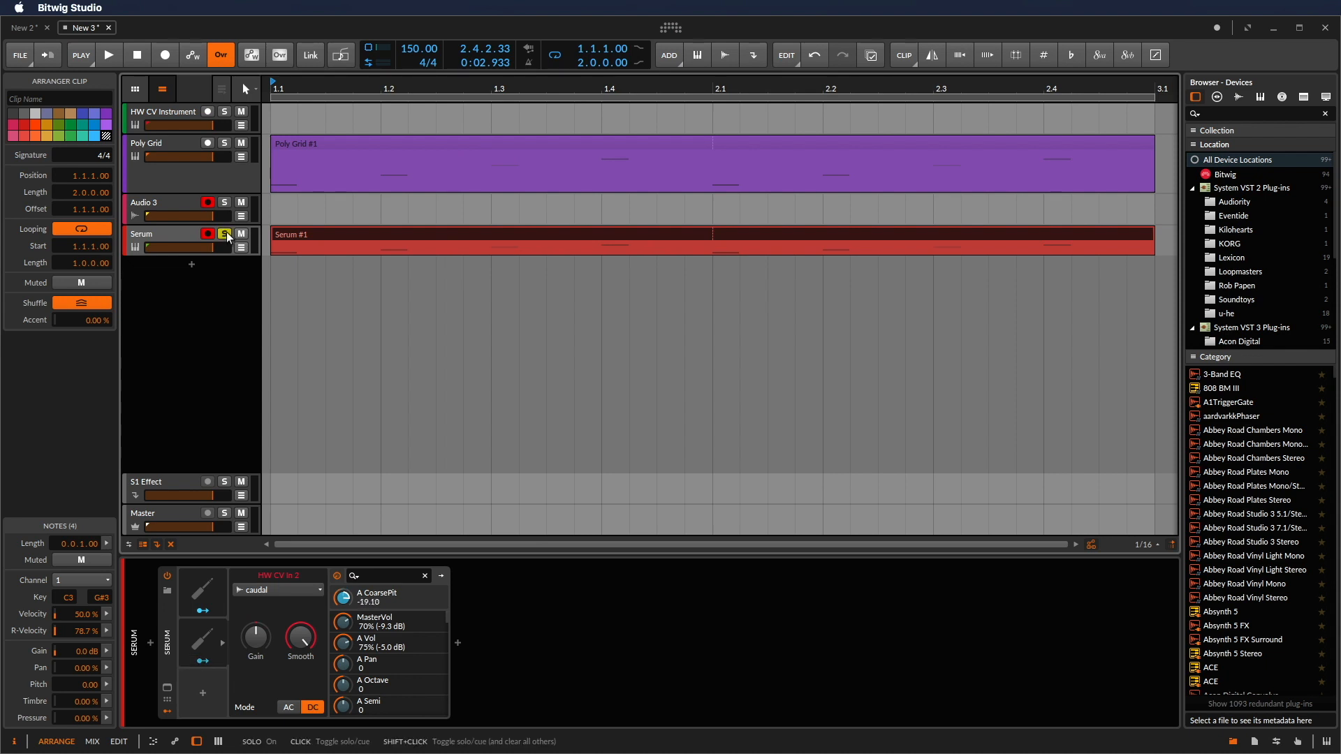
pyautogui.press('space')
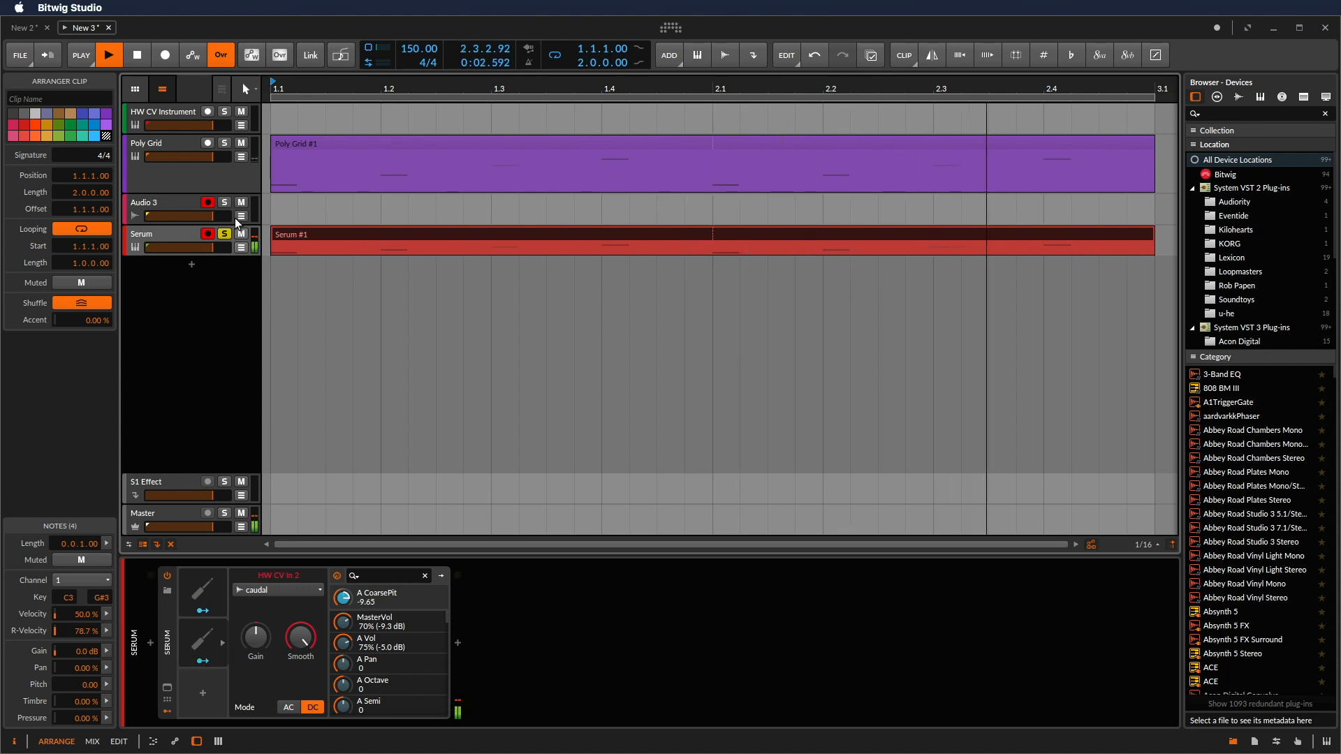
pyautogui.press('space')
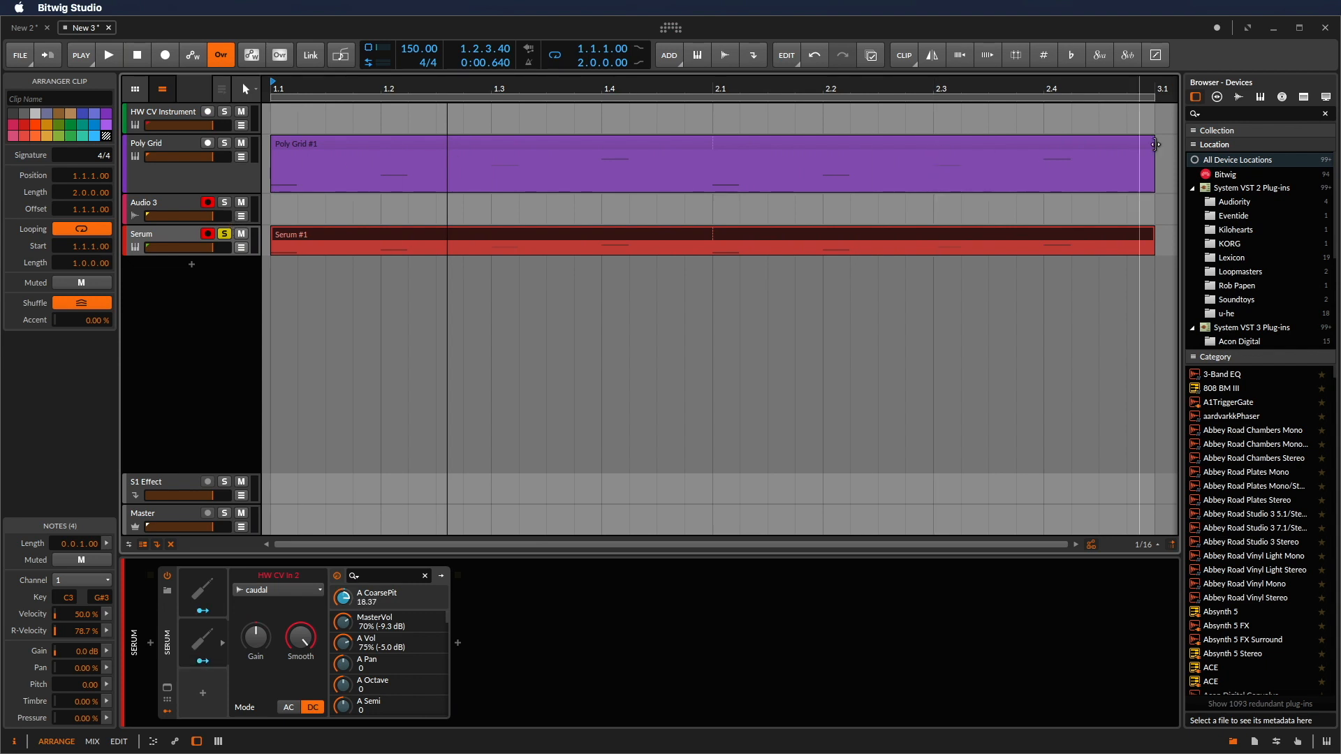
# Step: Switch from Bitwig Studio to iTunes
pyautogui.press('super+Tab')
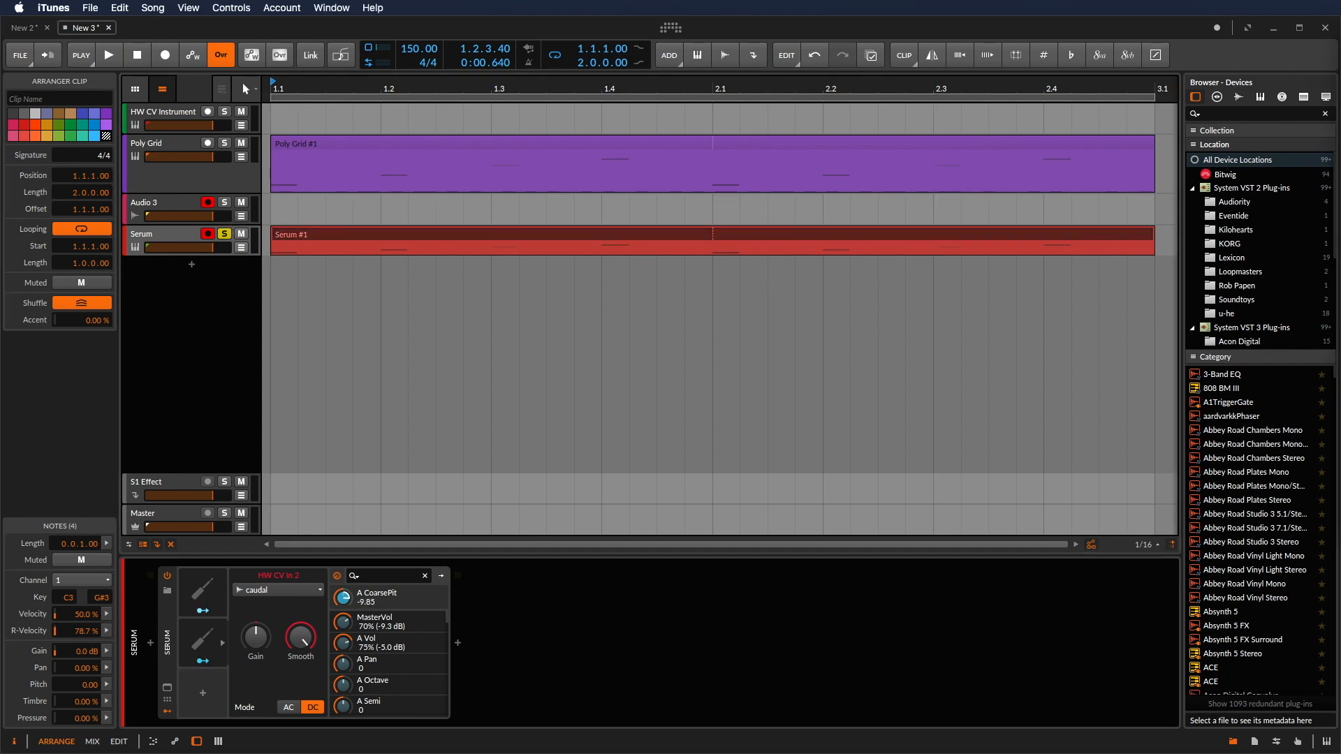